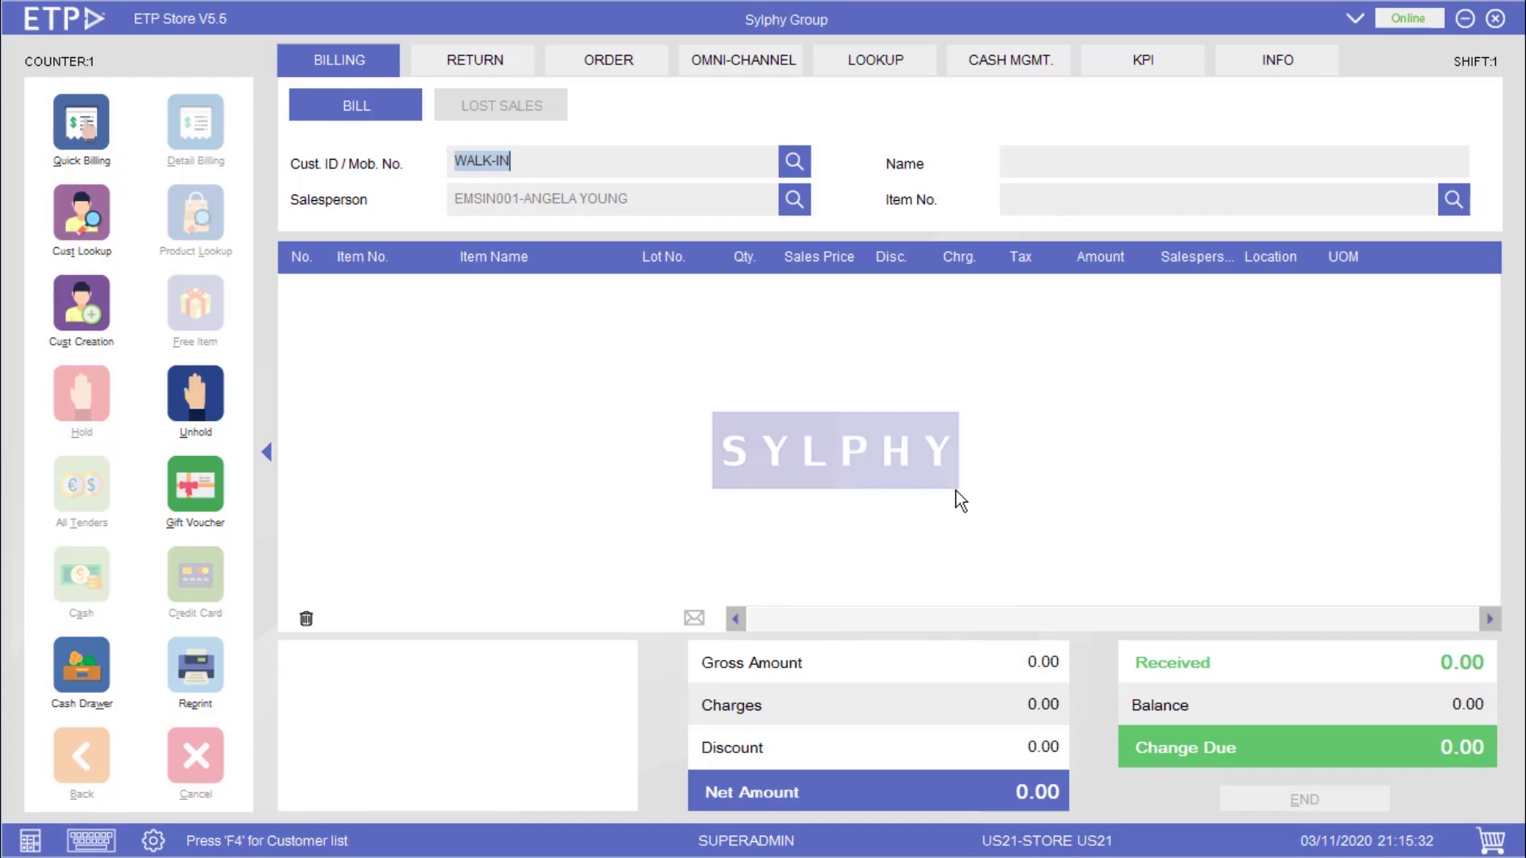
key(Return)
key(Return)
text(9062021102)
key(Return)
text(9062021202)
key(Return)
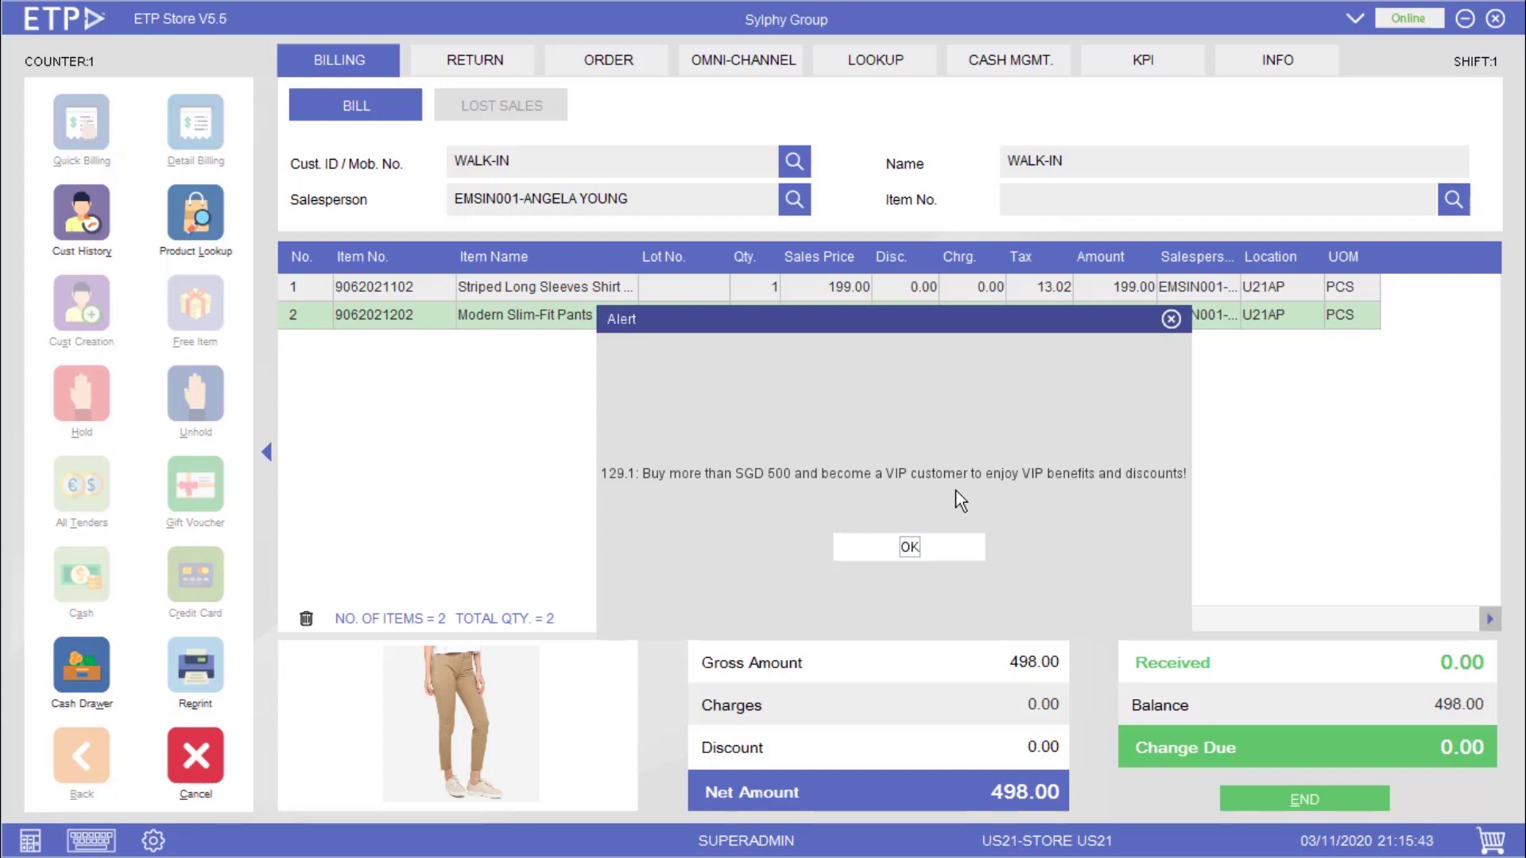
- Dismiss the VIP alert and settle the 498.00 total in cash, ending the bill
key(Return)
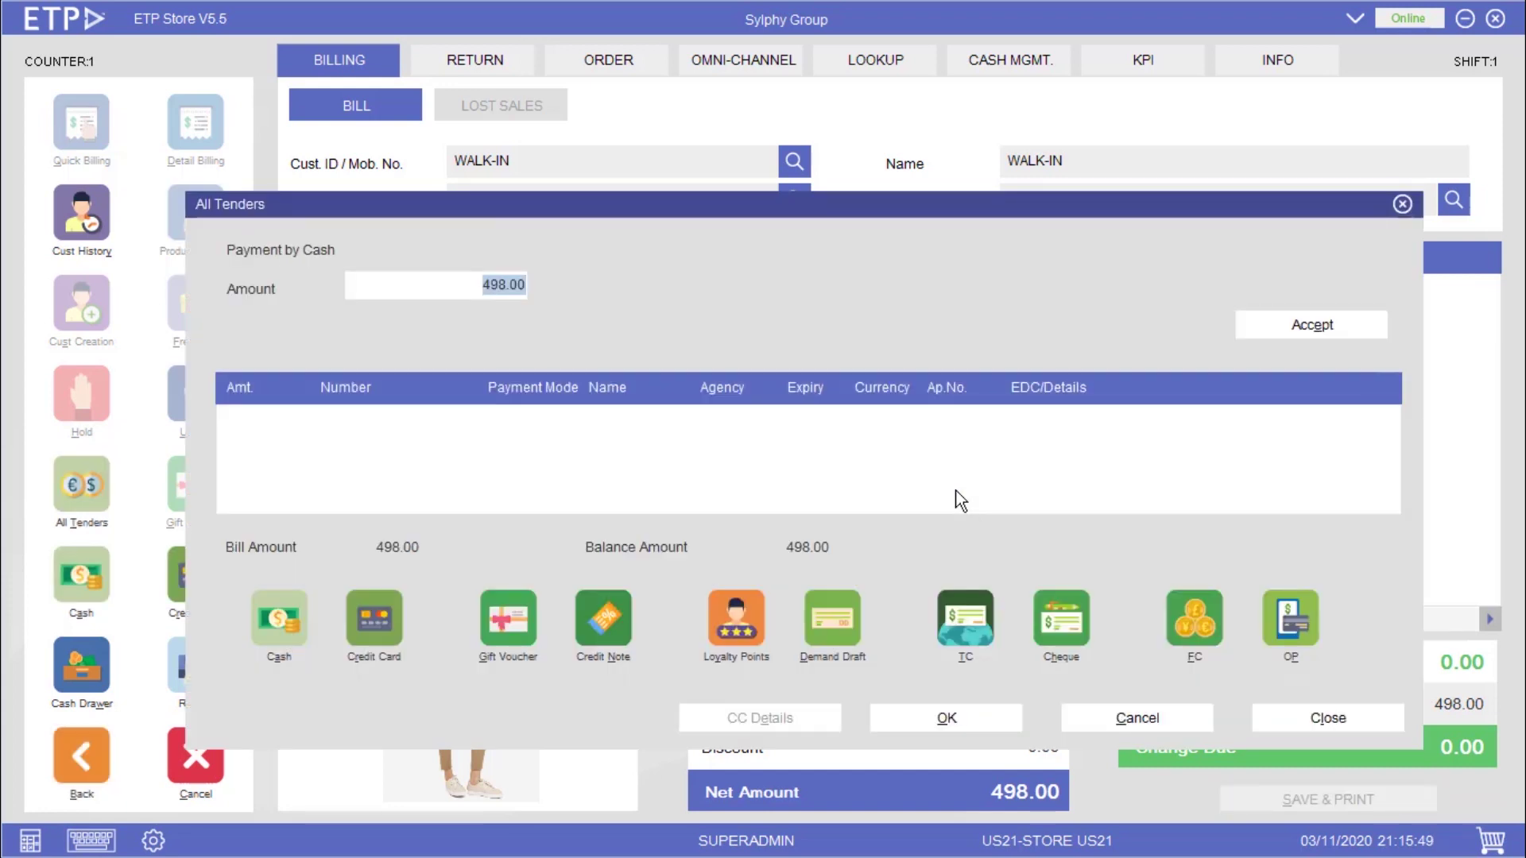
key(Return)
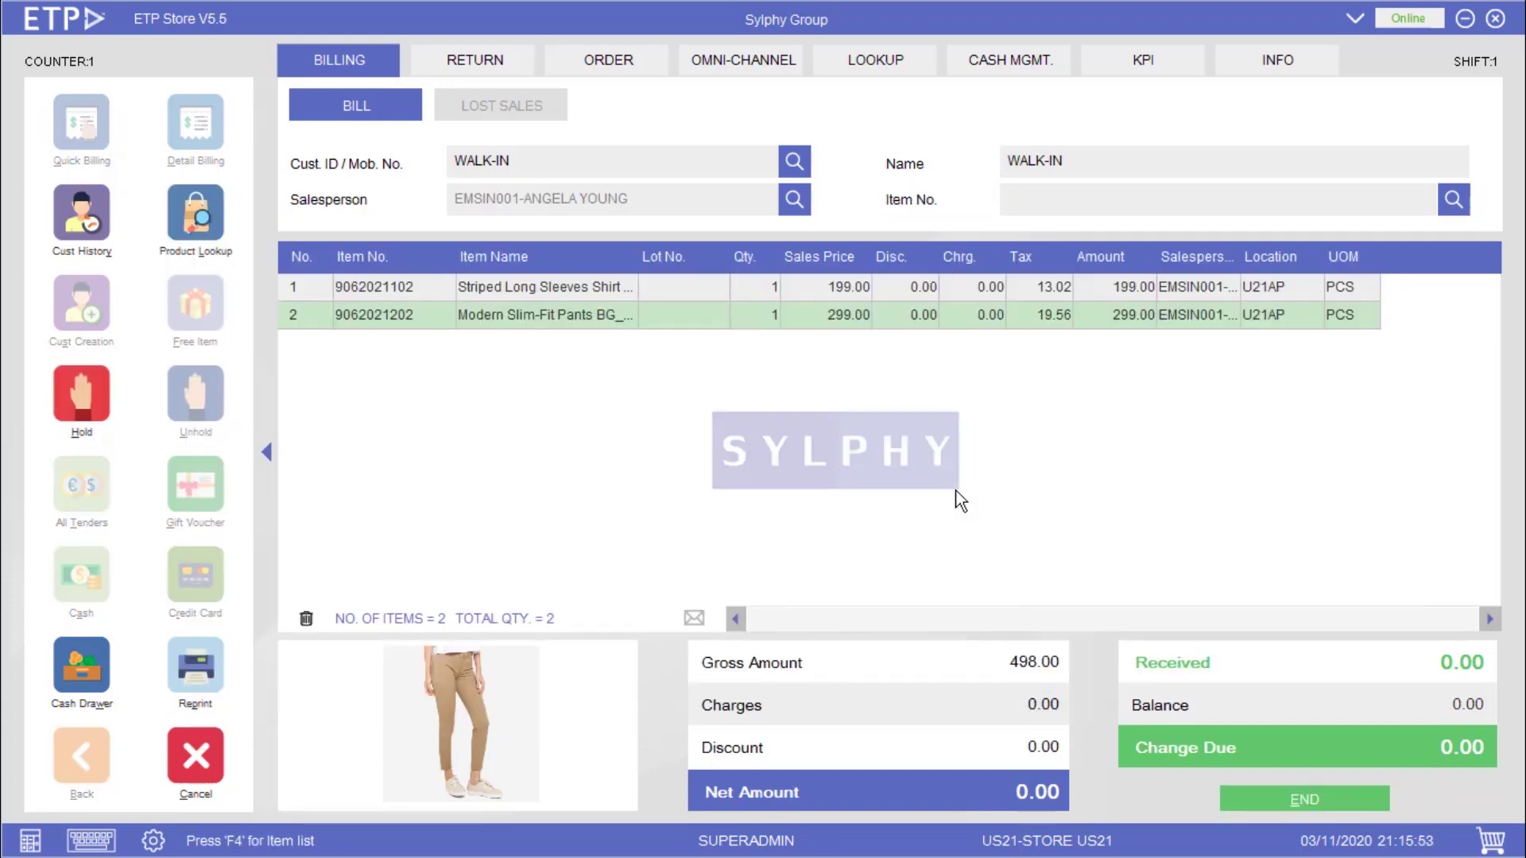
text(9062021301)
key(Return)
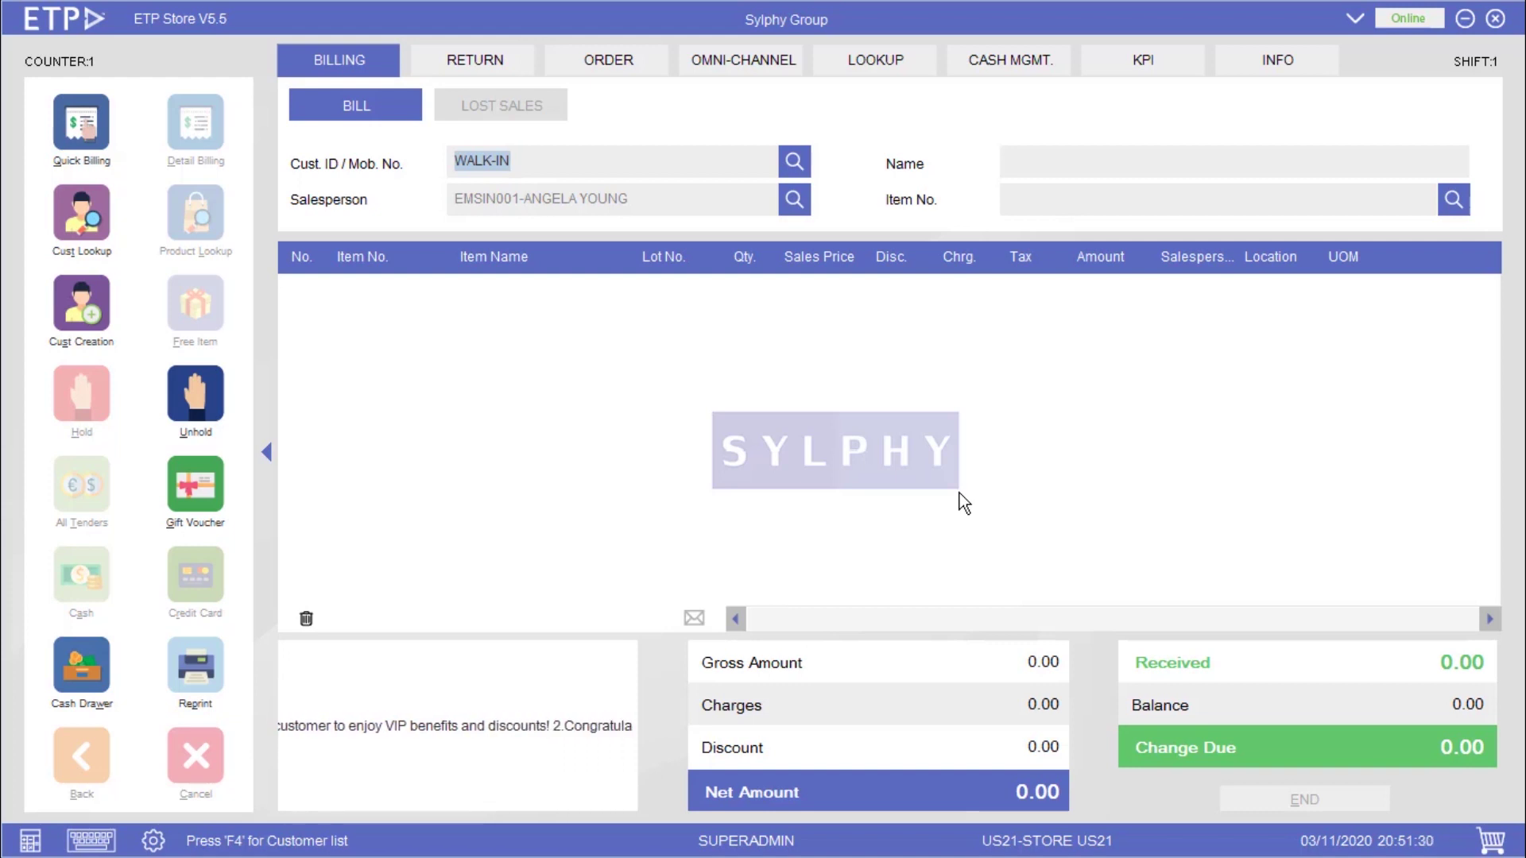
text(US210000001)
key(Return)
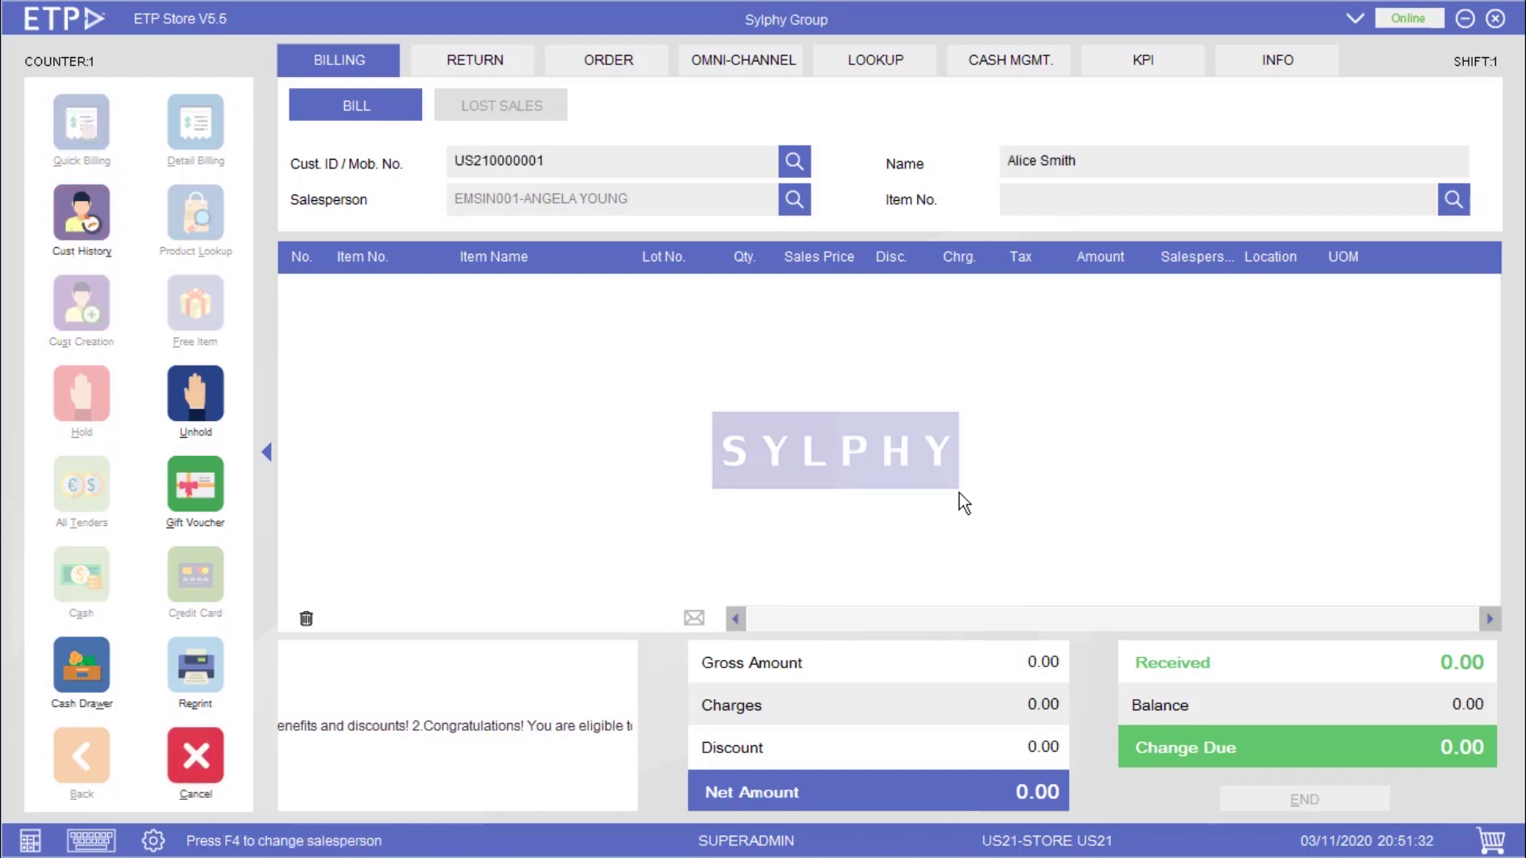
key(Return)
text(9062021302)
key(Return)
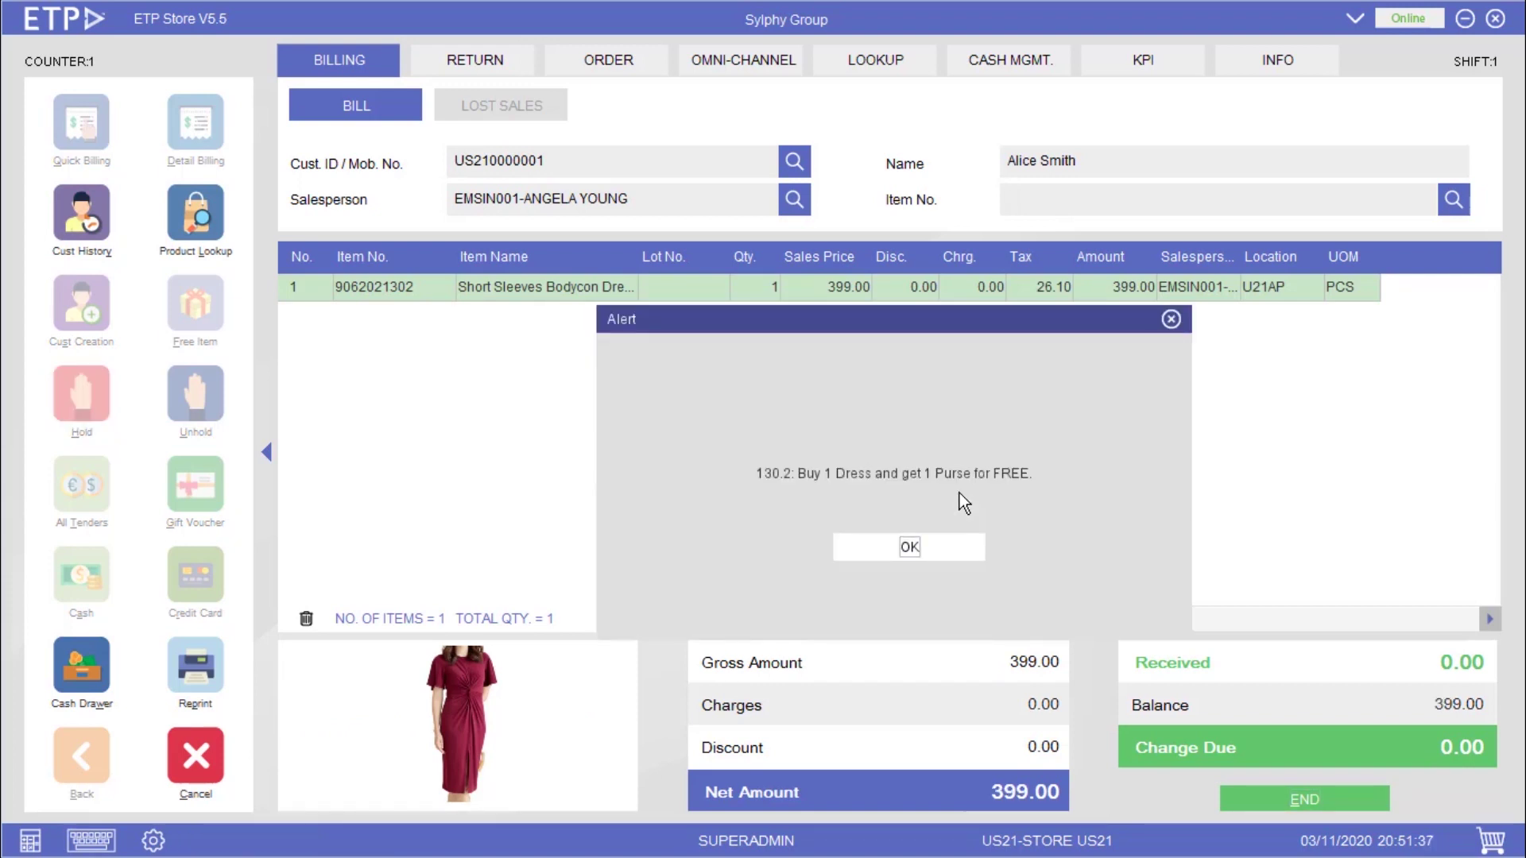
key(Return)
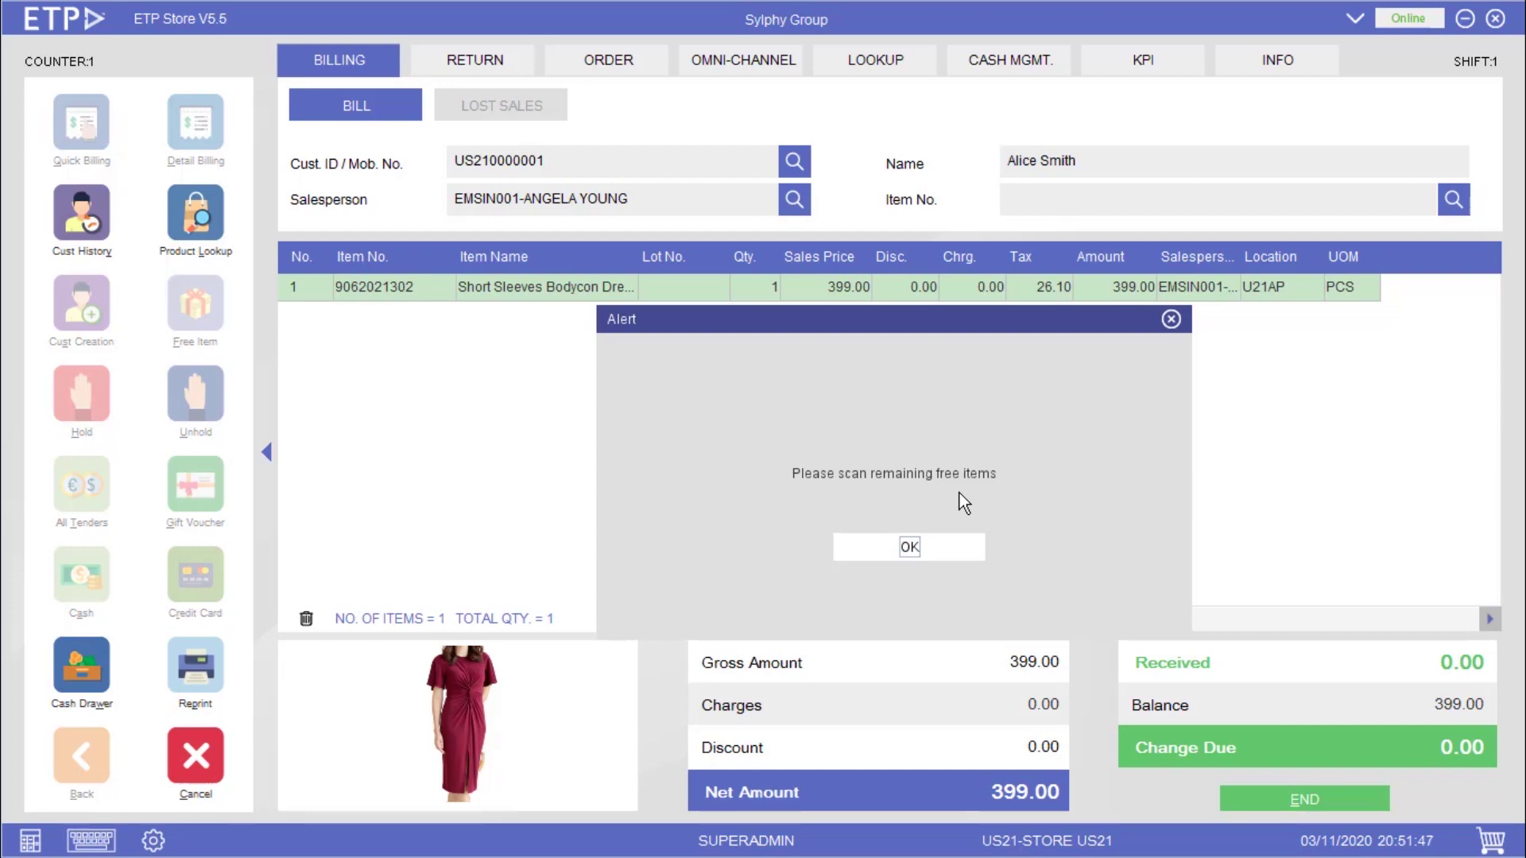
key(Return)
text(9062021401)
key(Return)
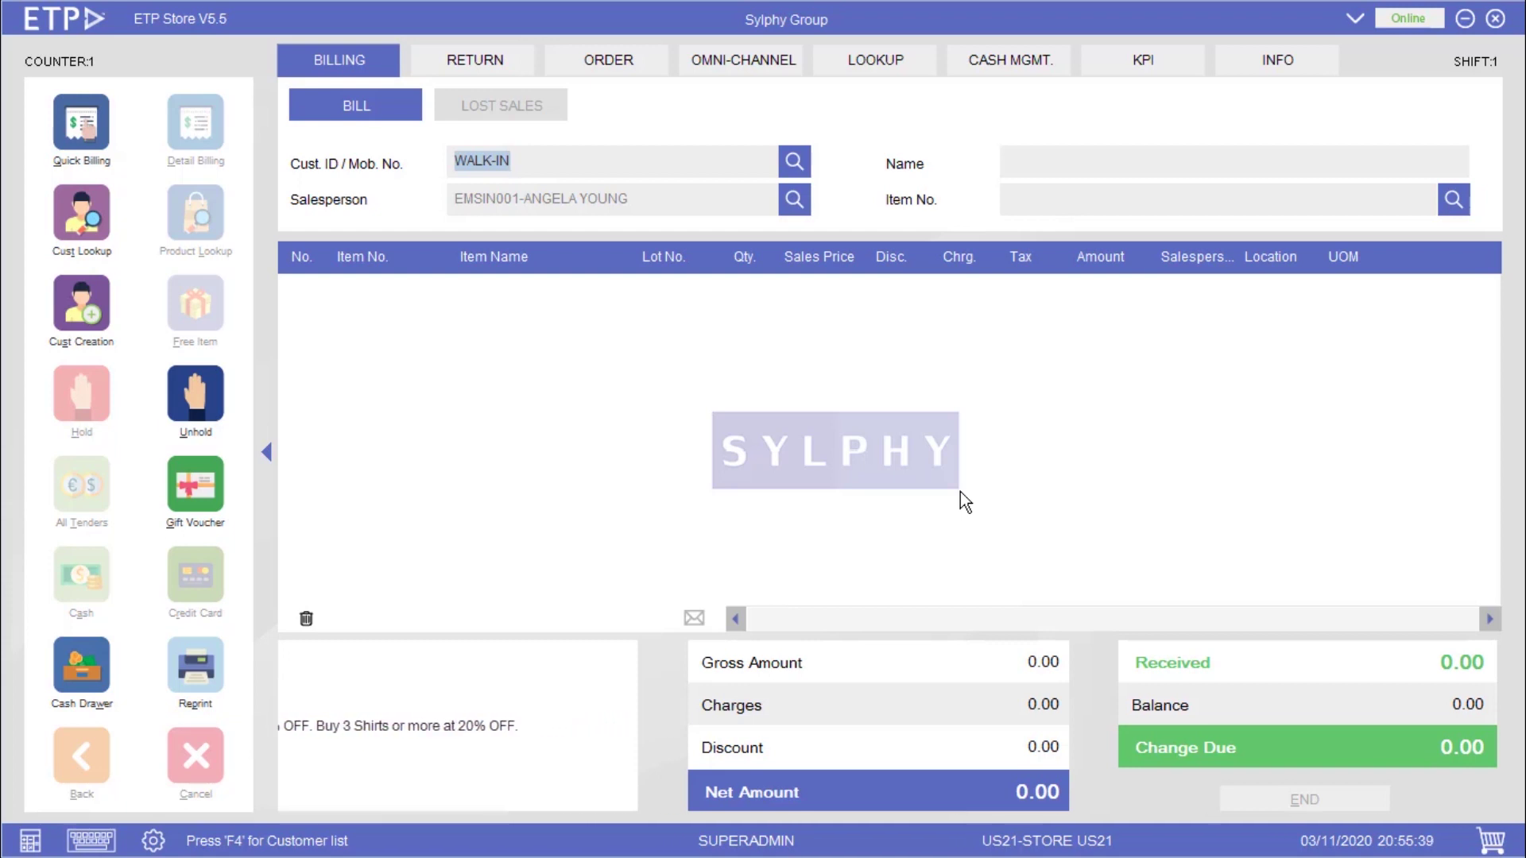
text(US210000001)
key(Return)
key(Return)
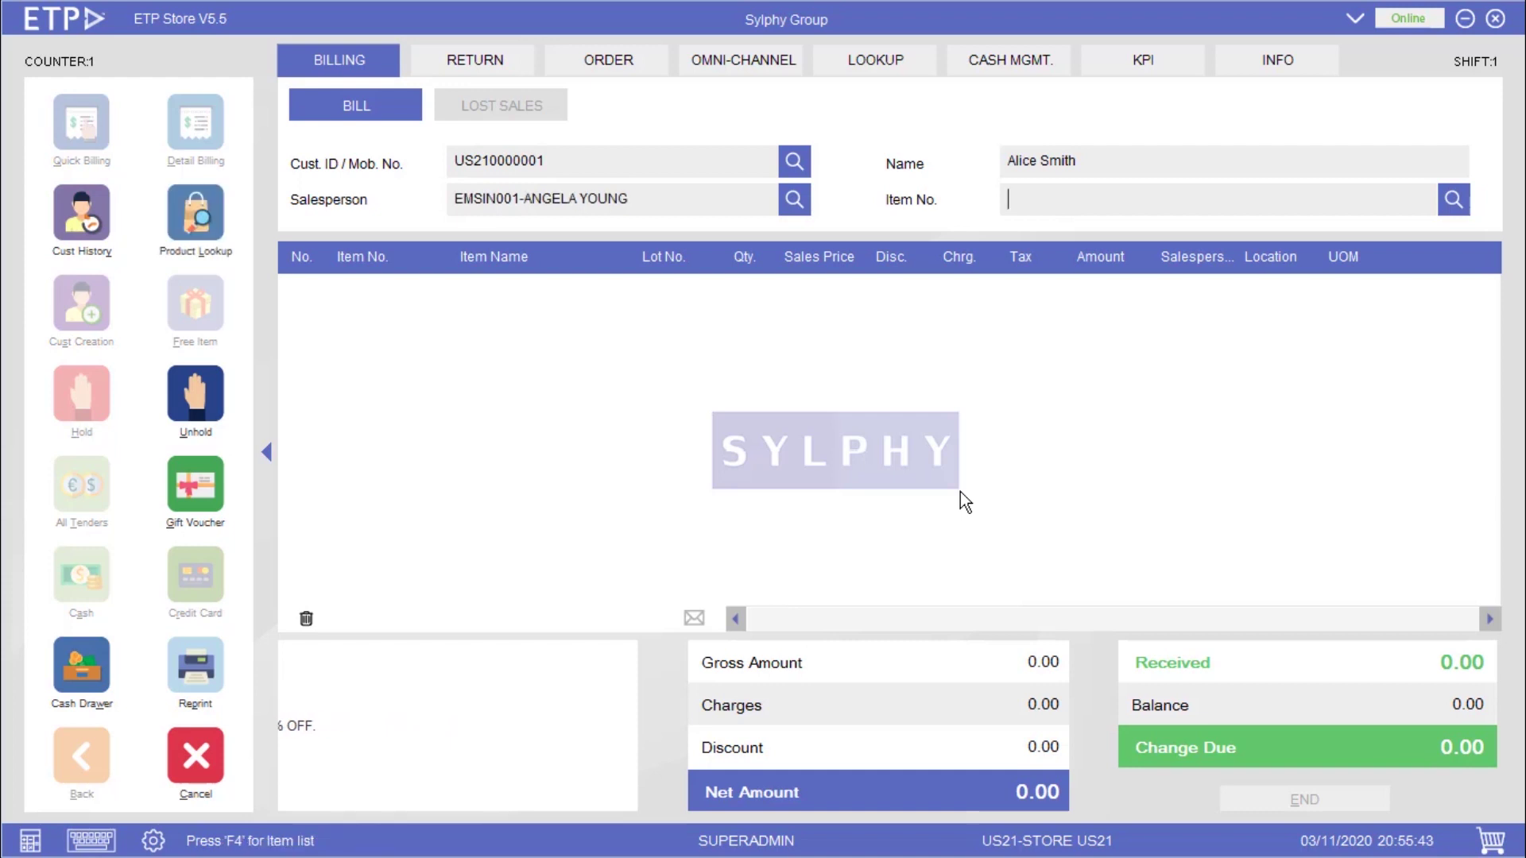
text(9062021501)
key(Return)
text(9062021551)
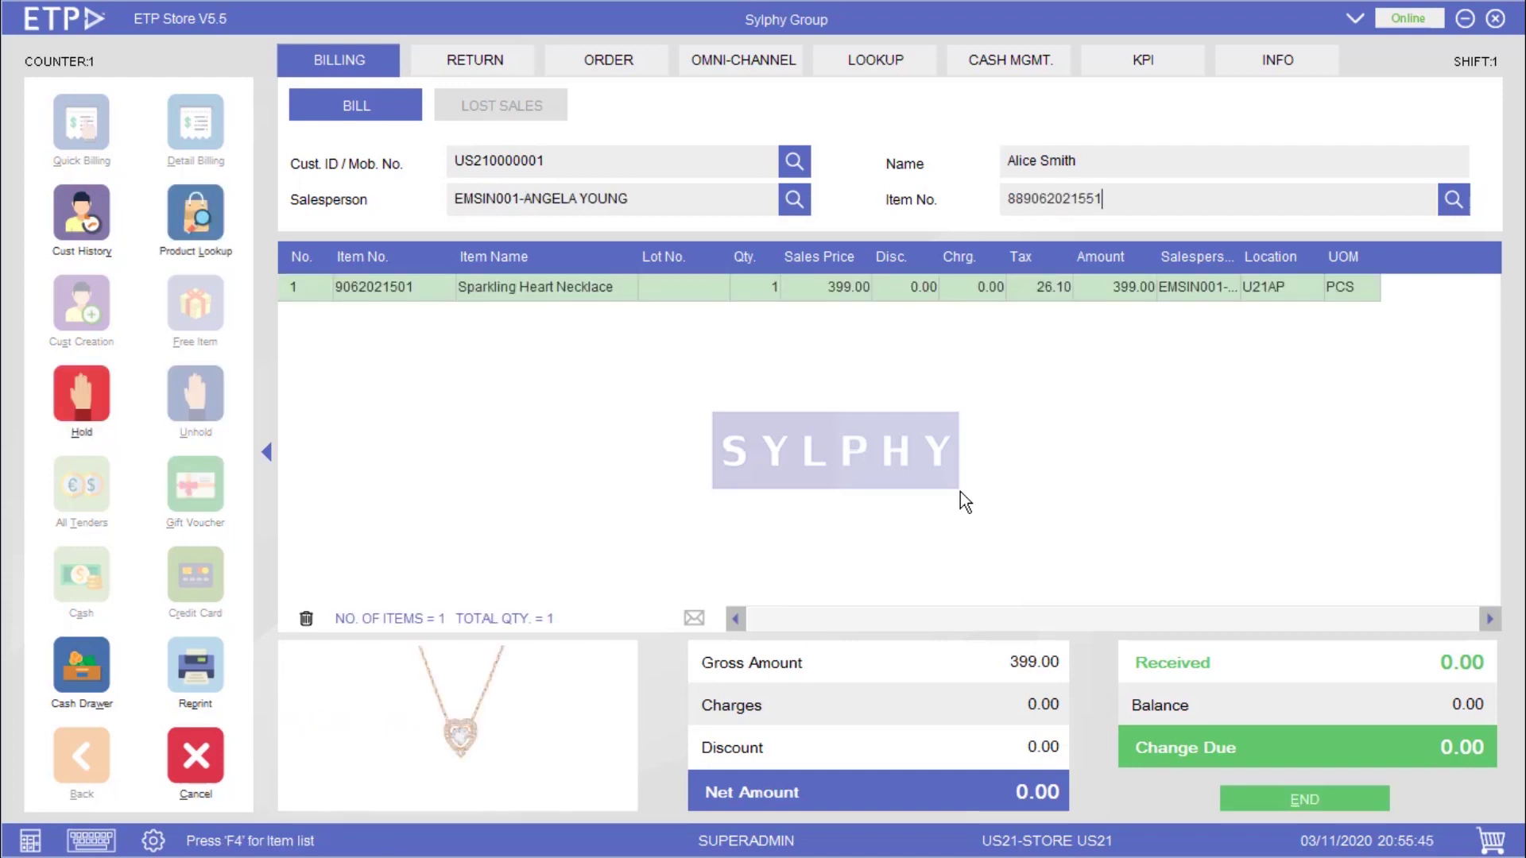
key(Return)
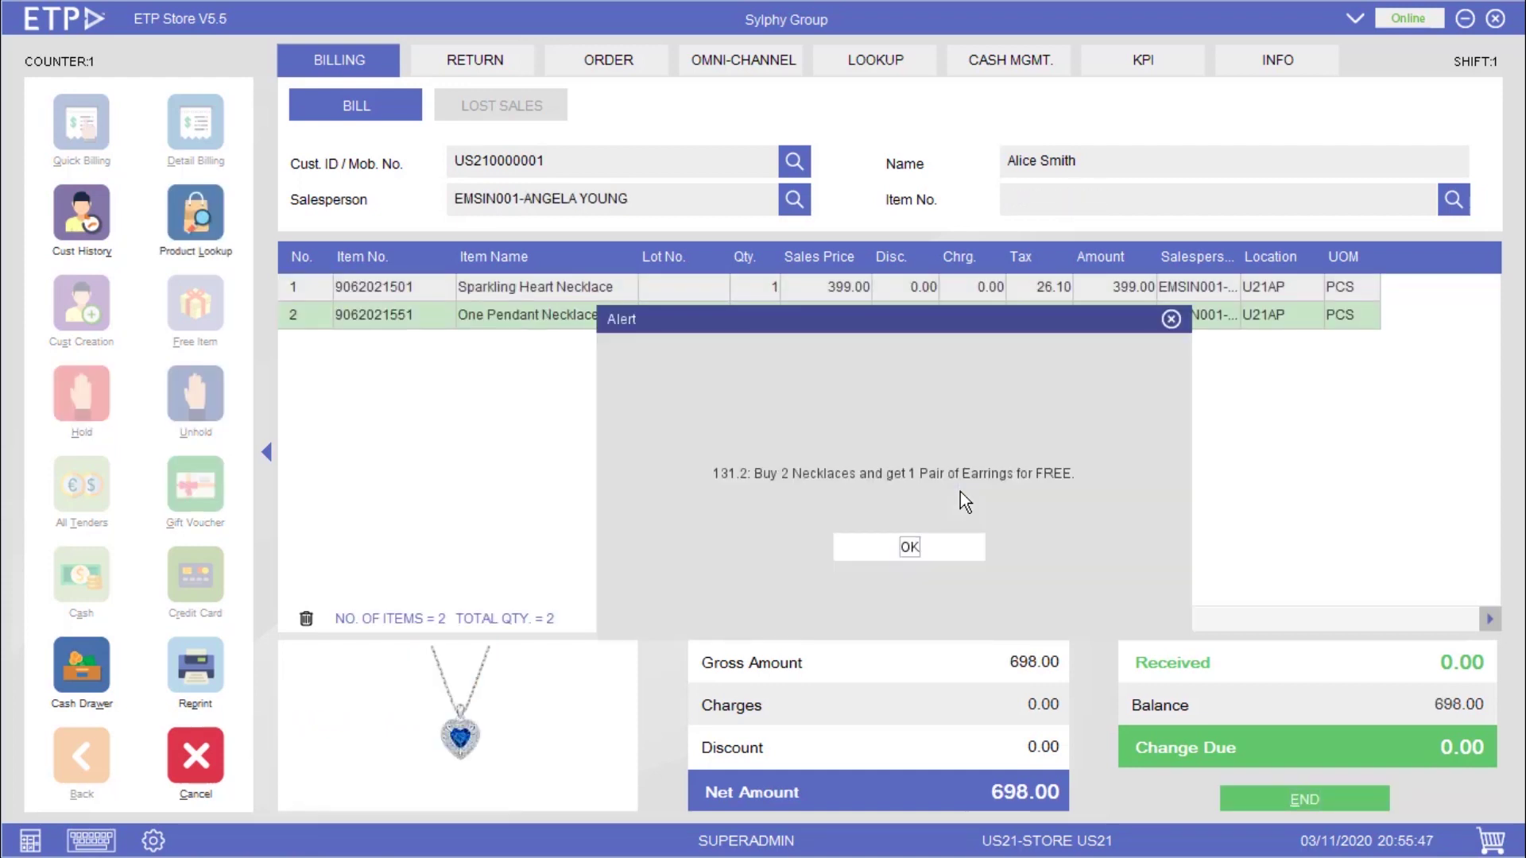
key(Return)
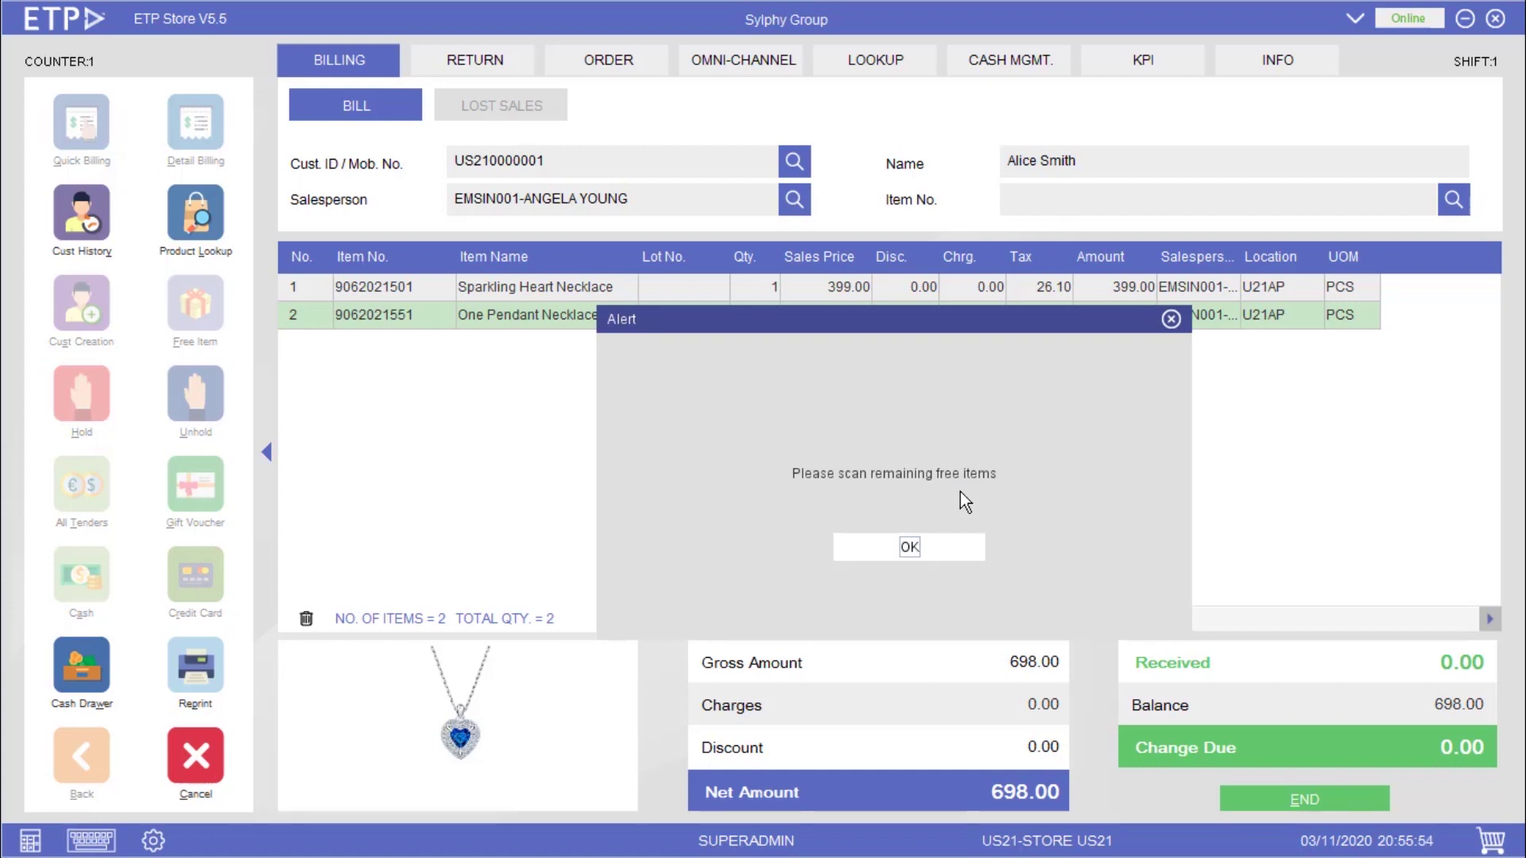
key(Return)
text(9062021601)
key(Return)
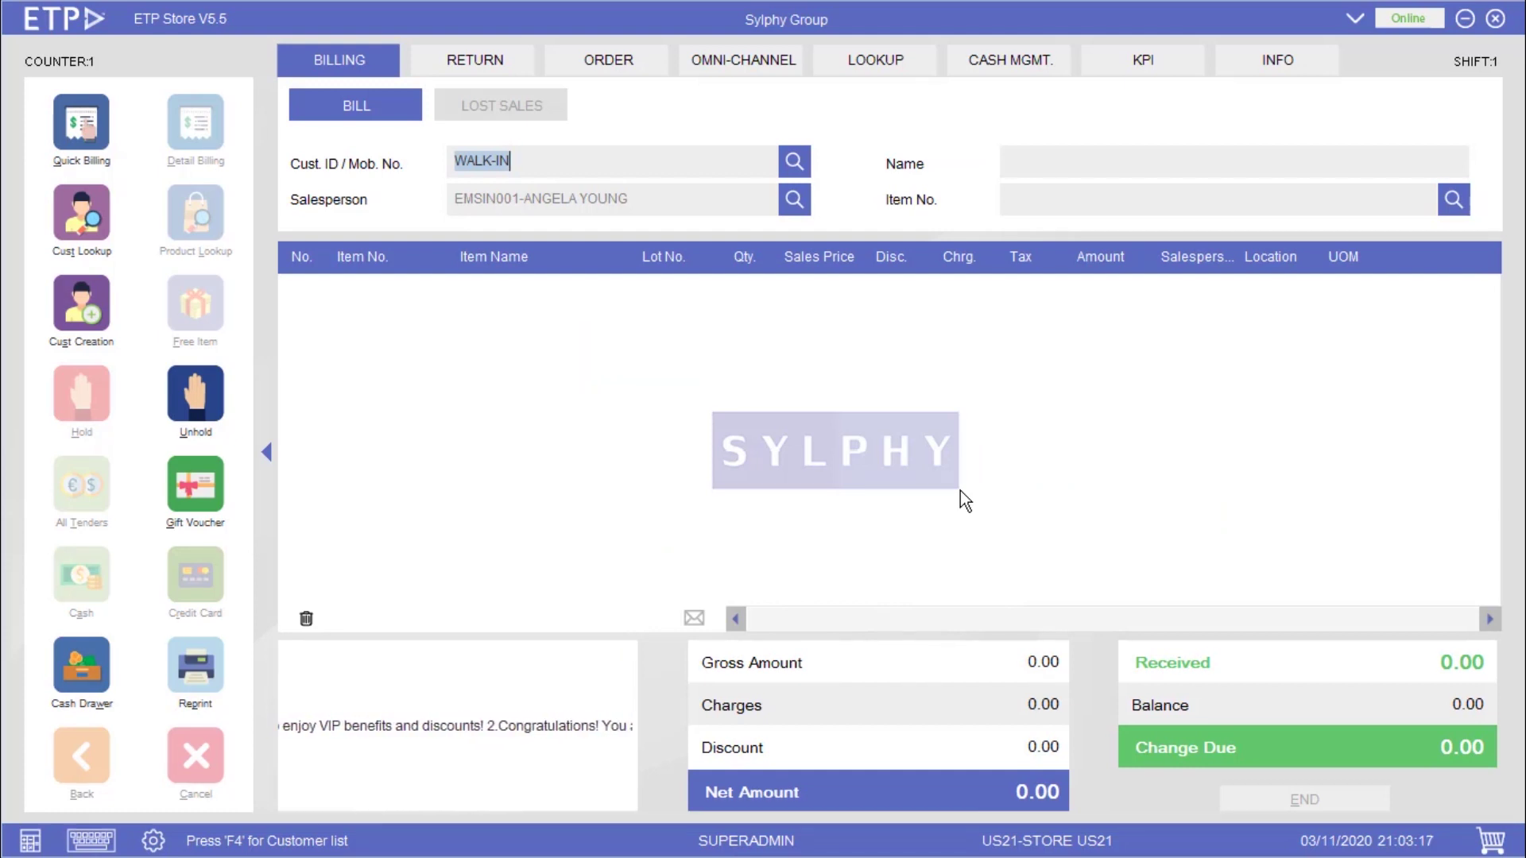
text(US210000001)
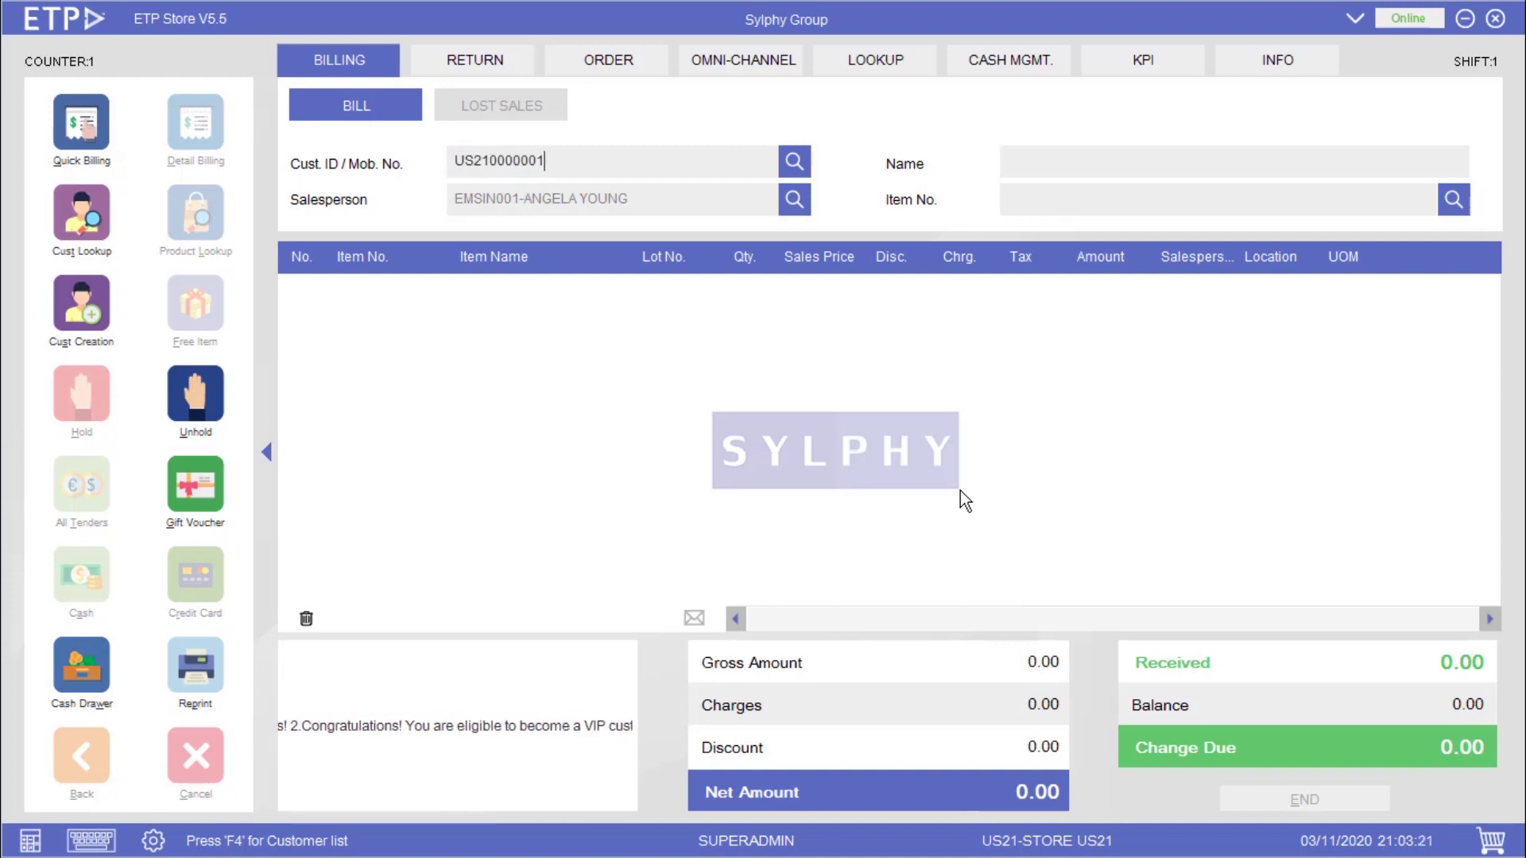
key(Return)
text(889062021101)
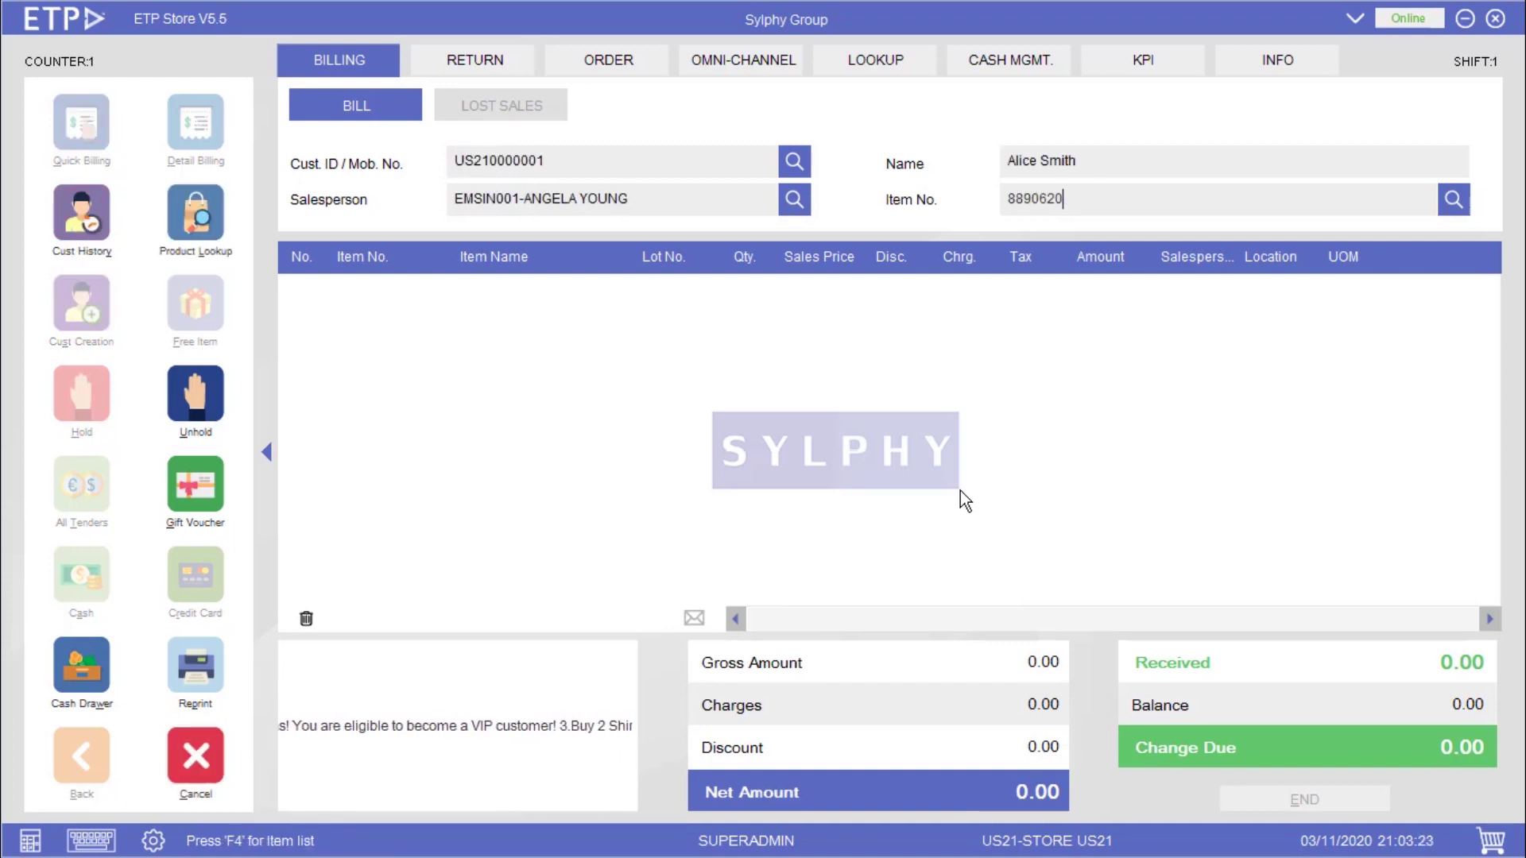
key(Return)
key(Return)
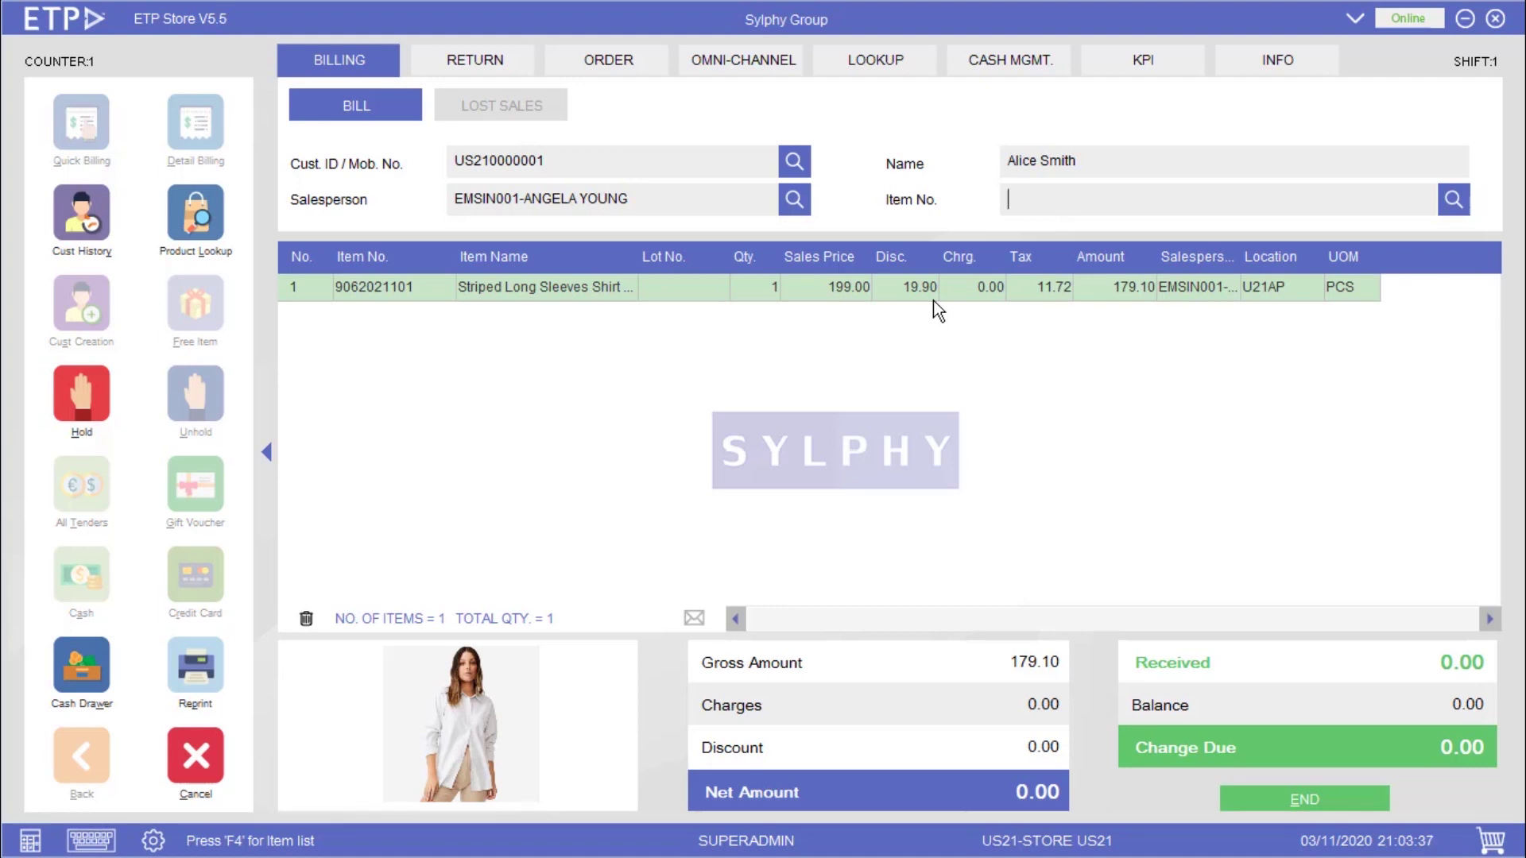
text(889062021201)
key(Return)
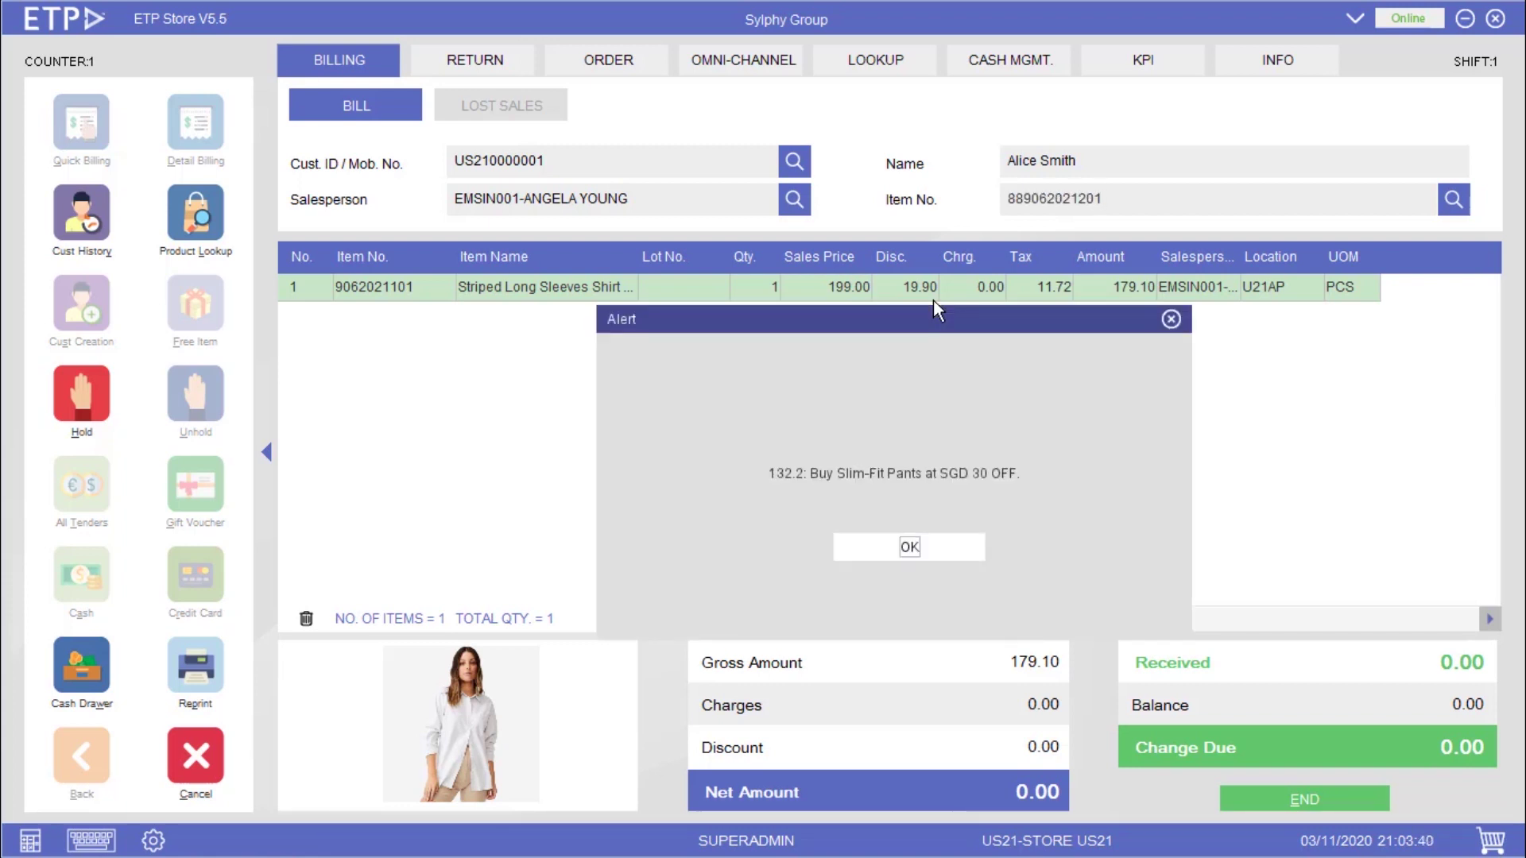
key(Return)
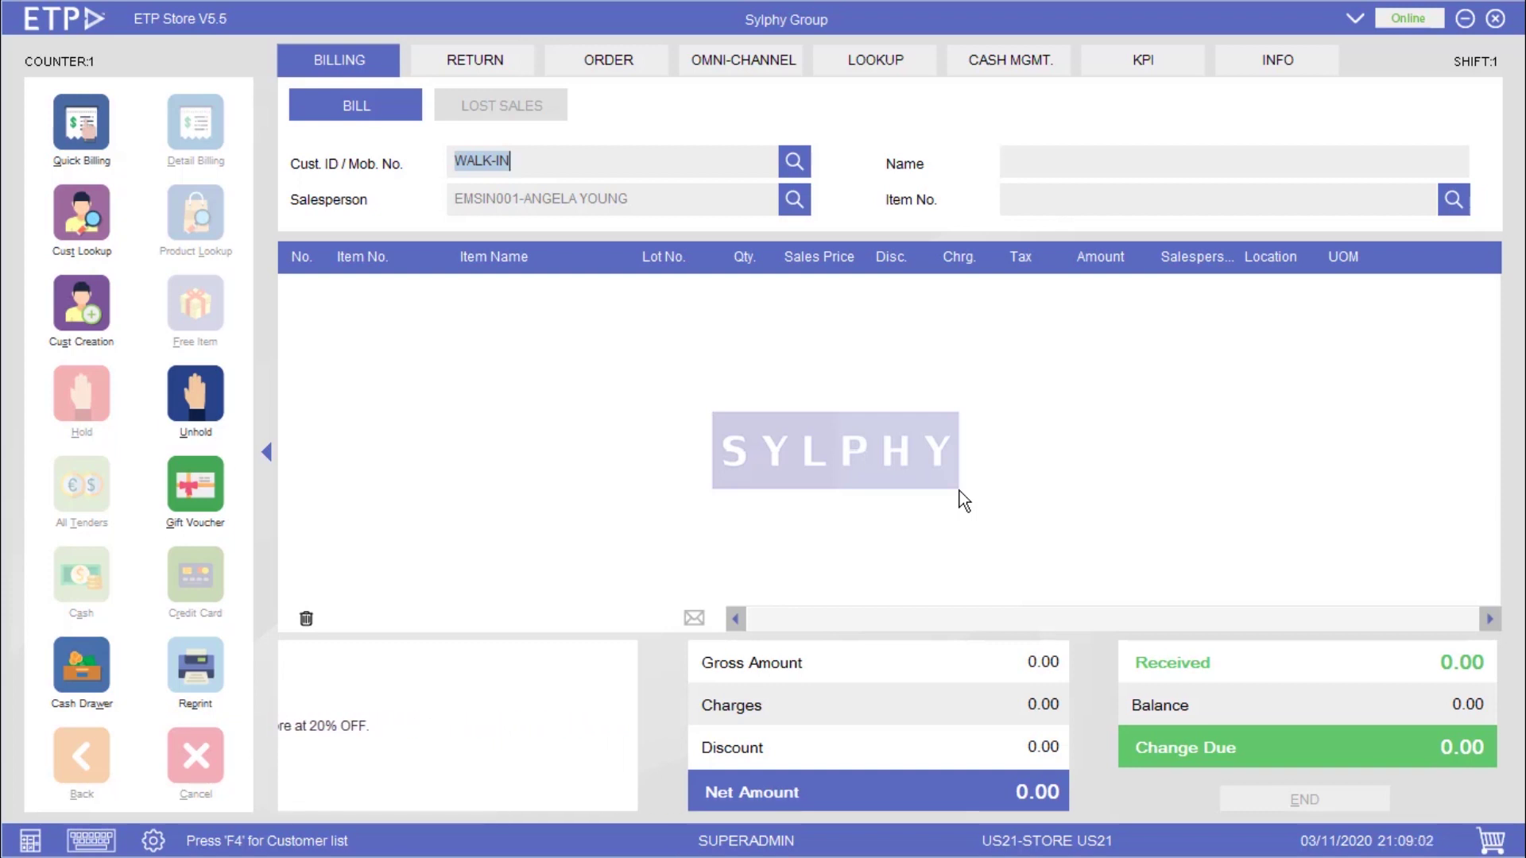
text(US210000001)
key(Return)
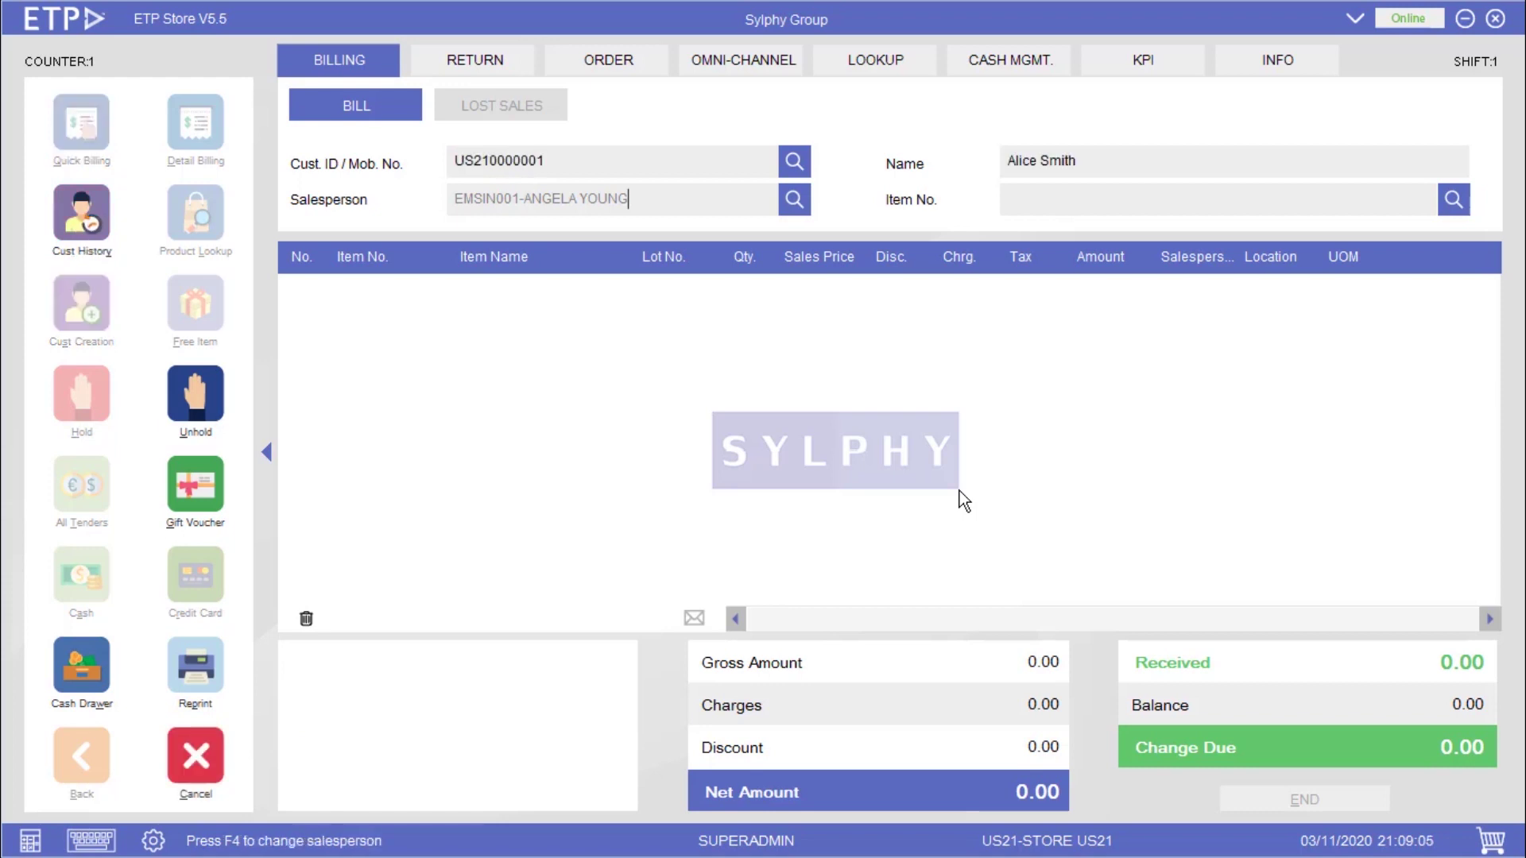
key(Return)
text(9062021103)
key(Return)
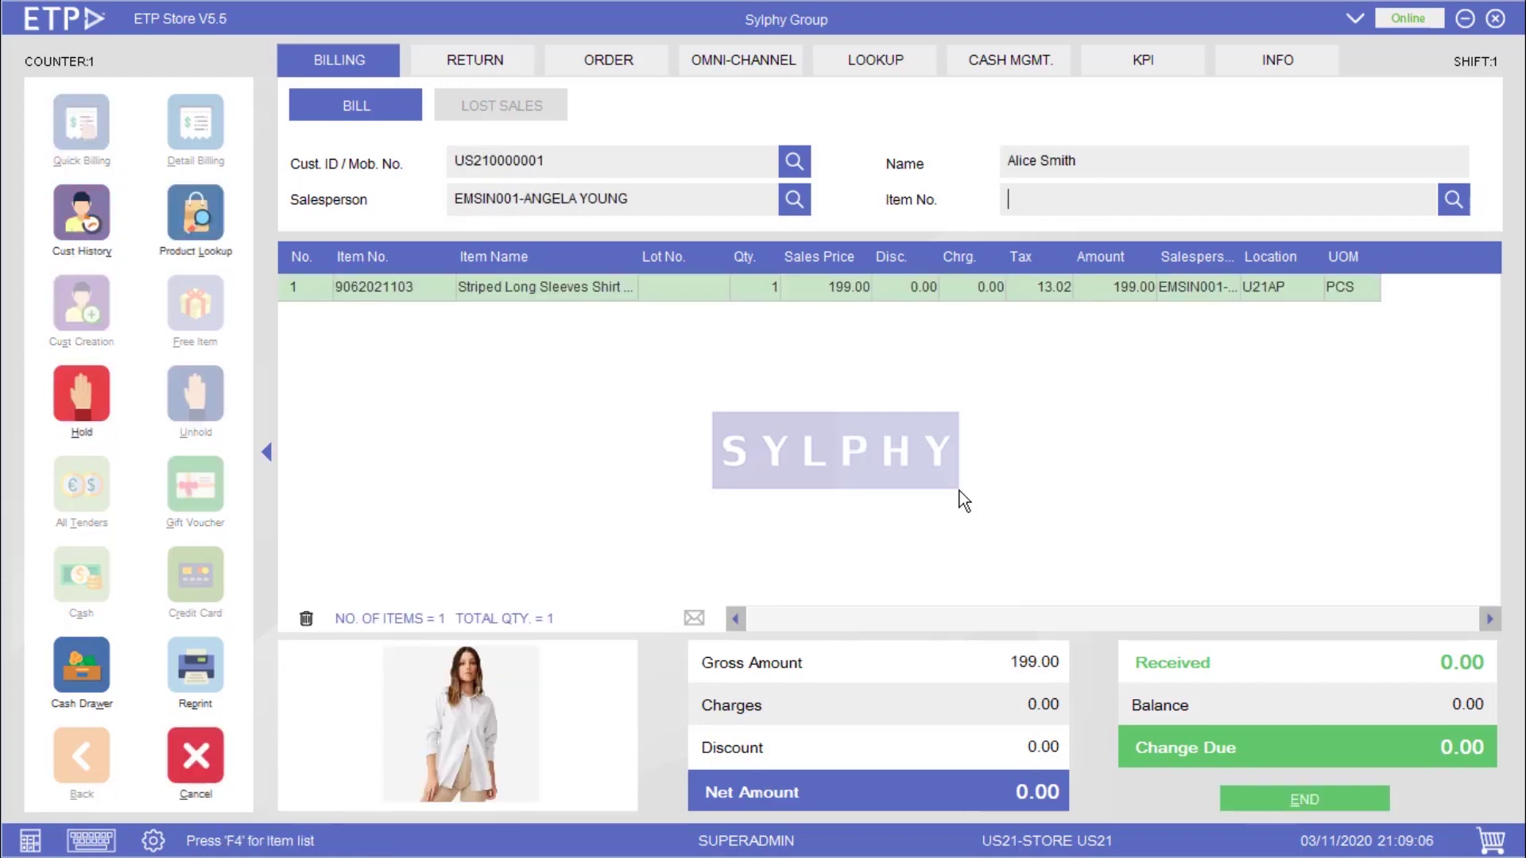
text(9062021203)
key(Return)
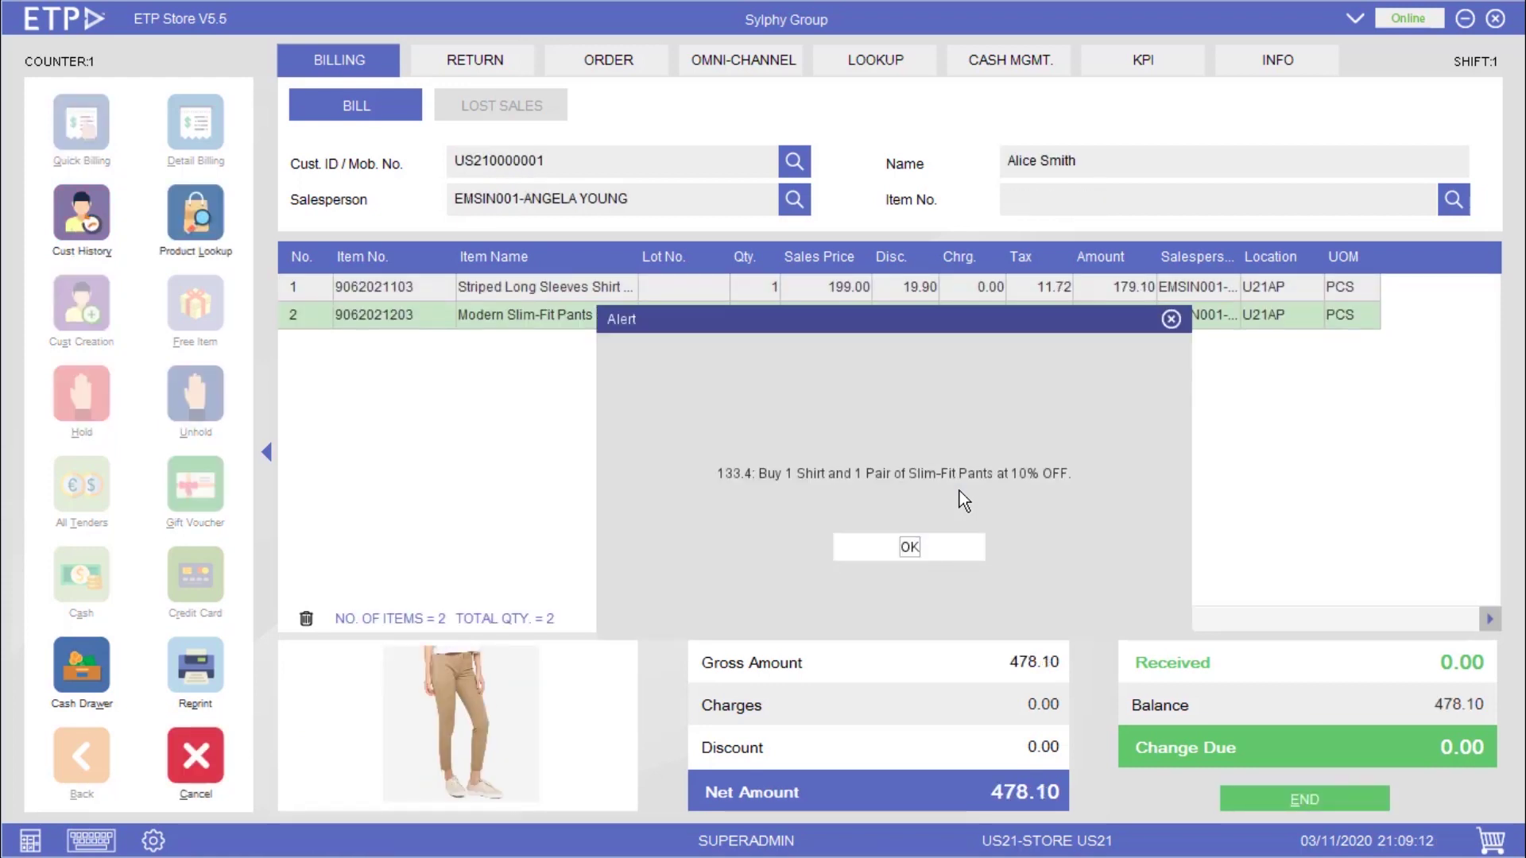
- Accept the 10% bundle discount and pay the 448.20 total, ending the bill
key(Return)
key(Escape)
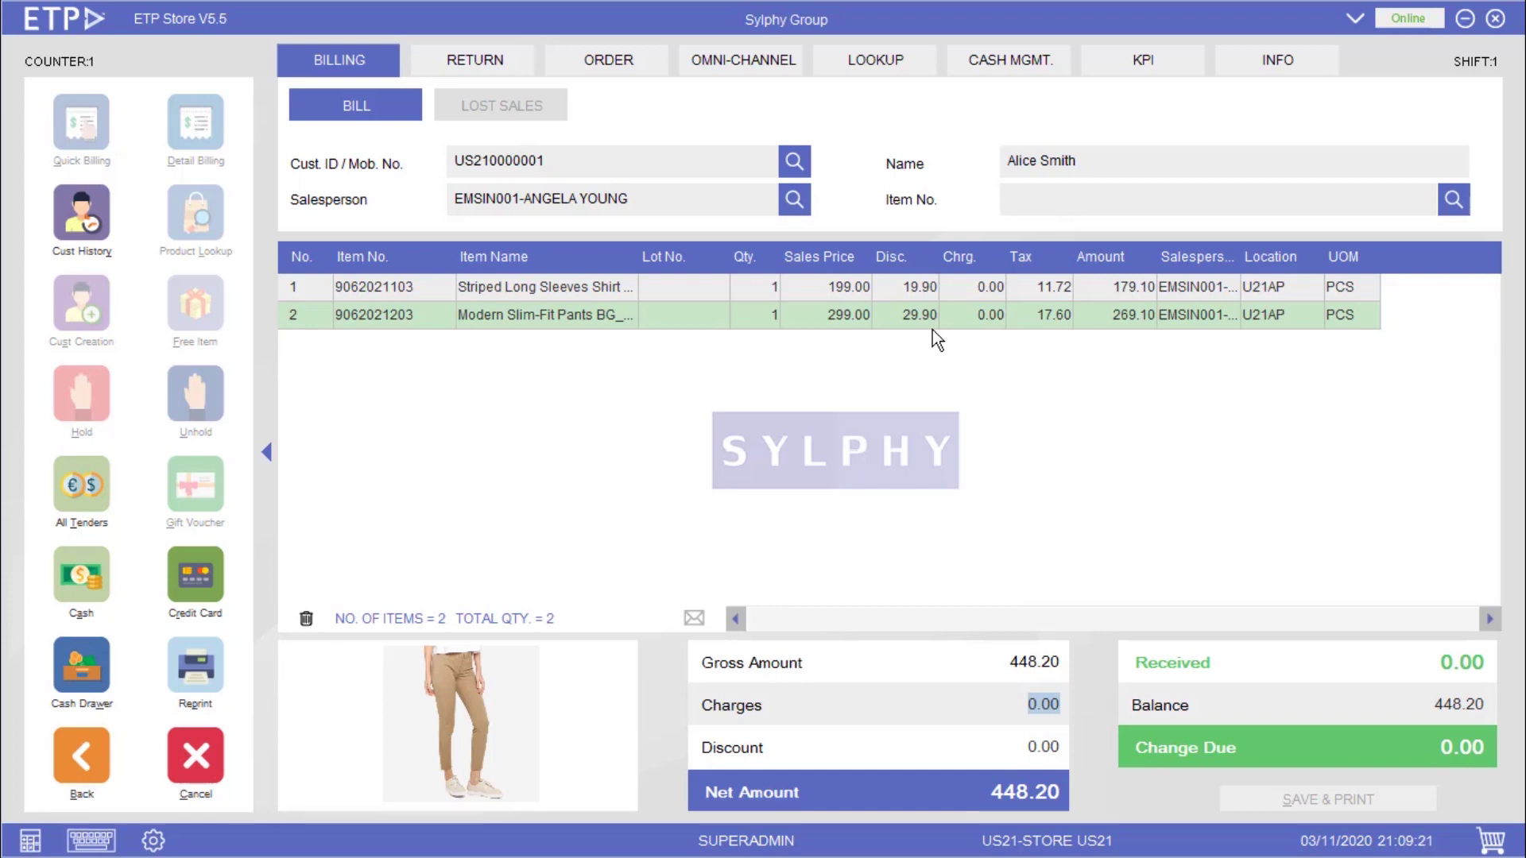
key(Escape)
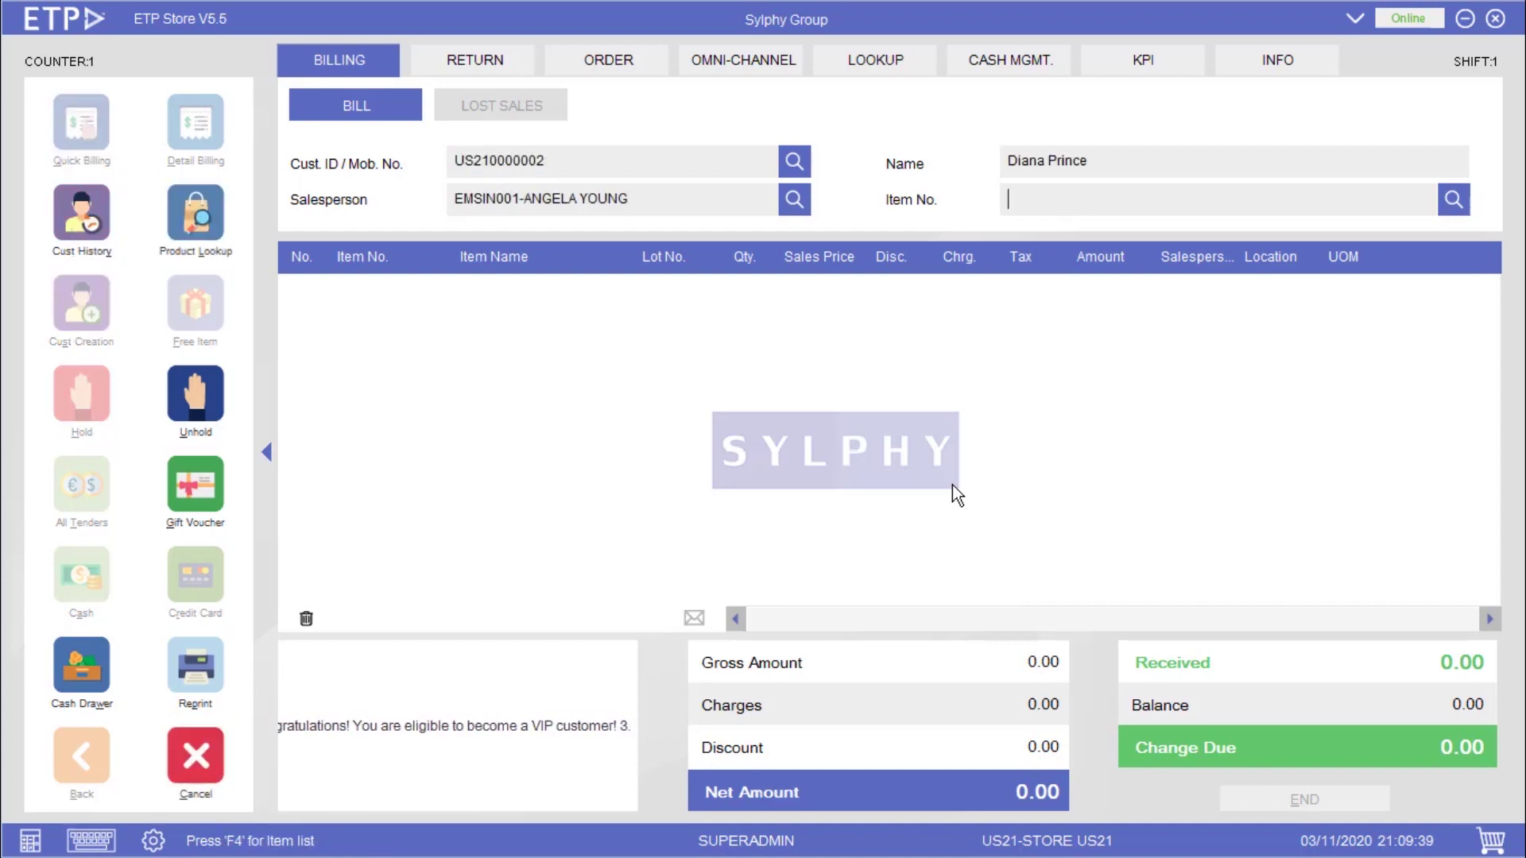
text(9062021502)
key(Return)
text(9062021602)
key(Return)
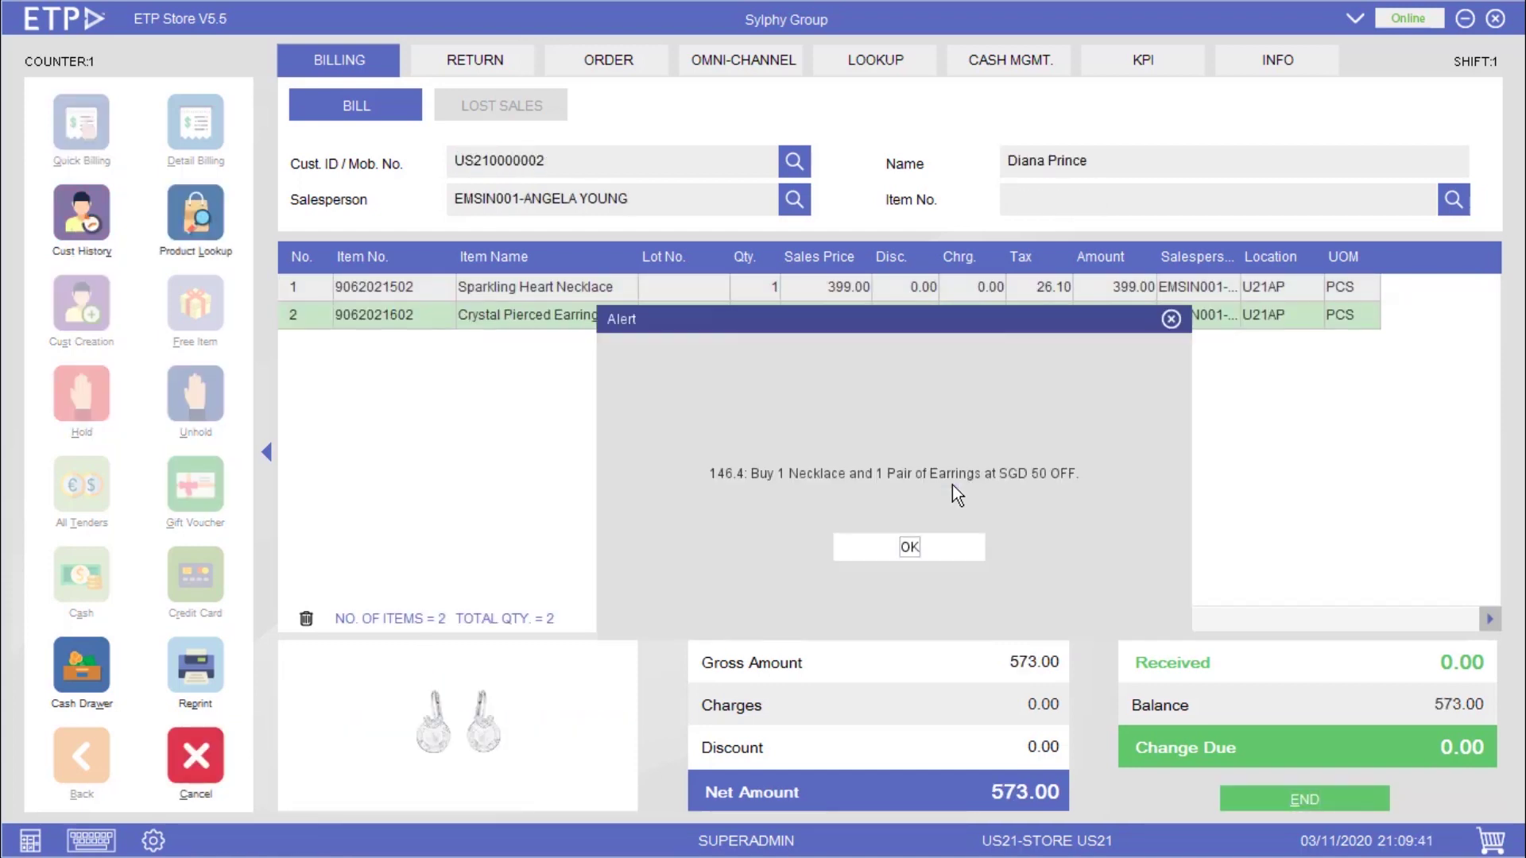
key(Return)
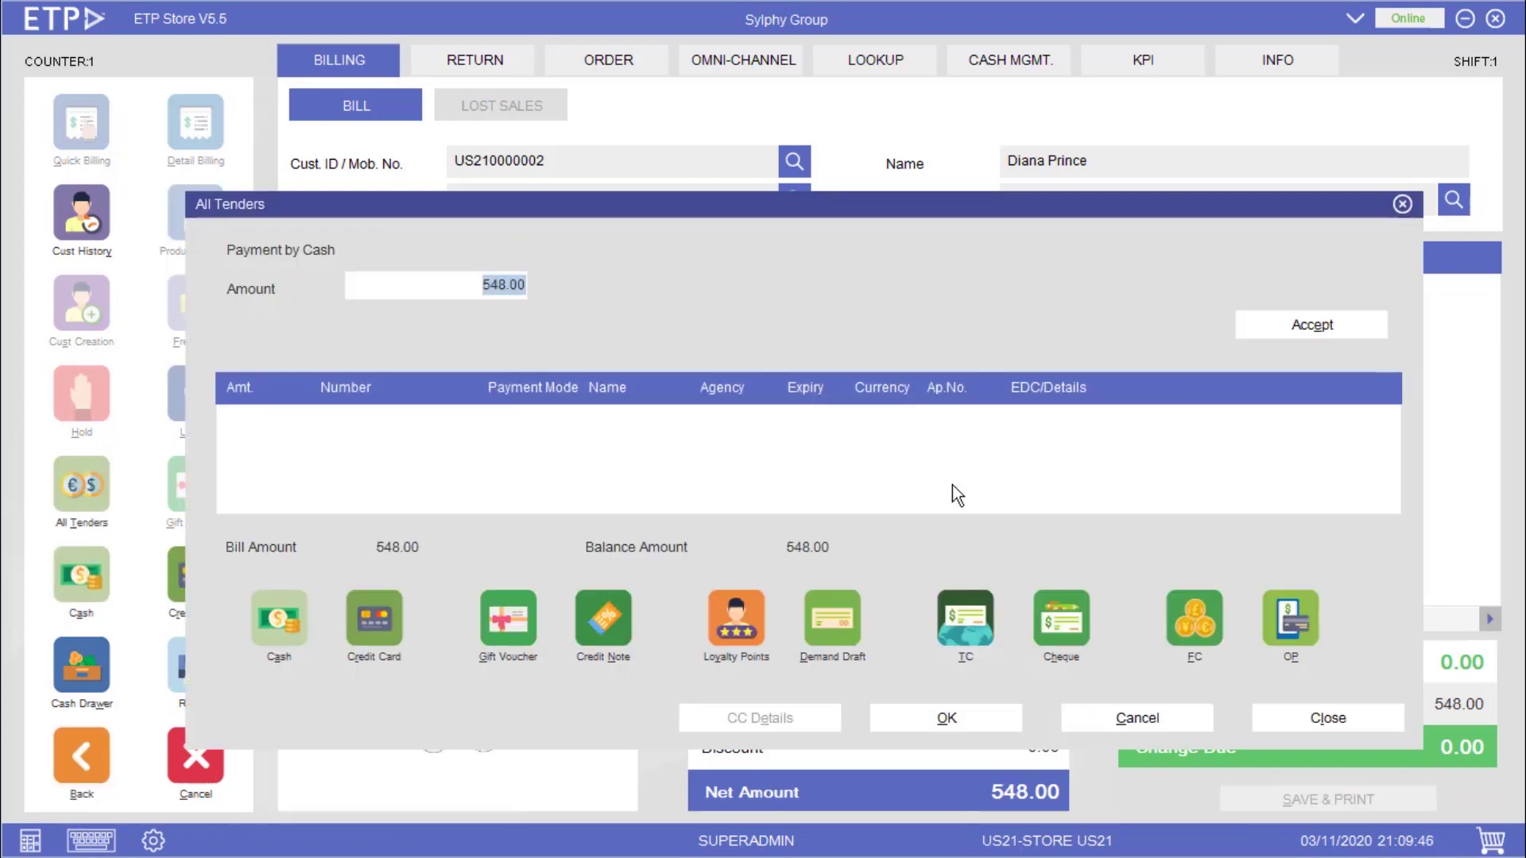
key(Escape)
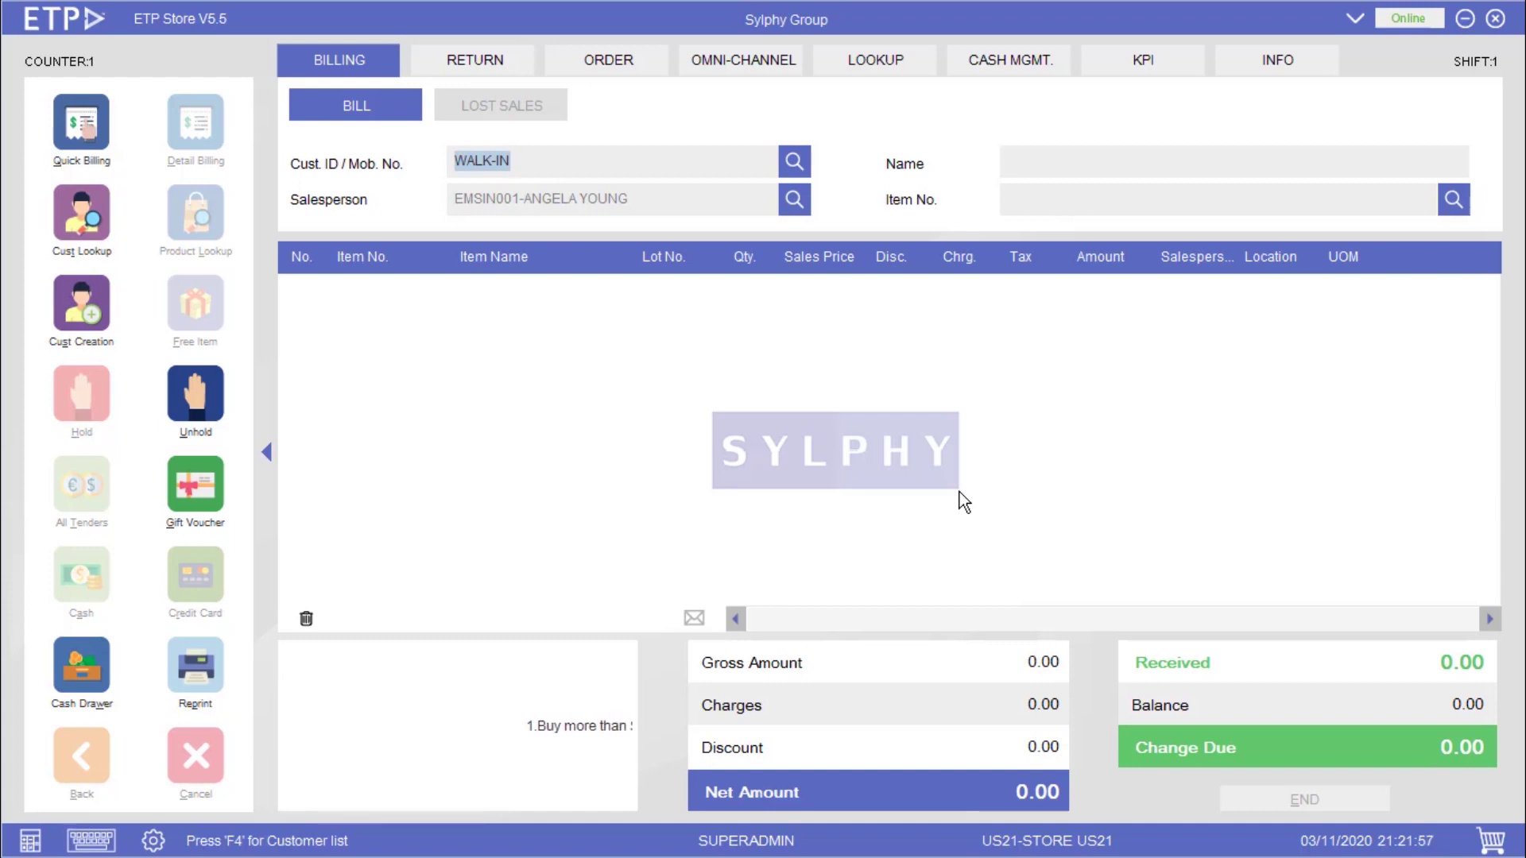
text(US210000001)
key(Return)
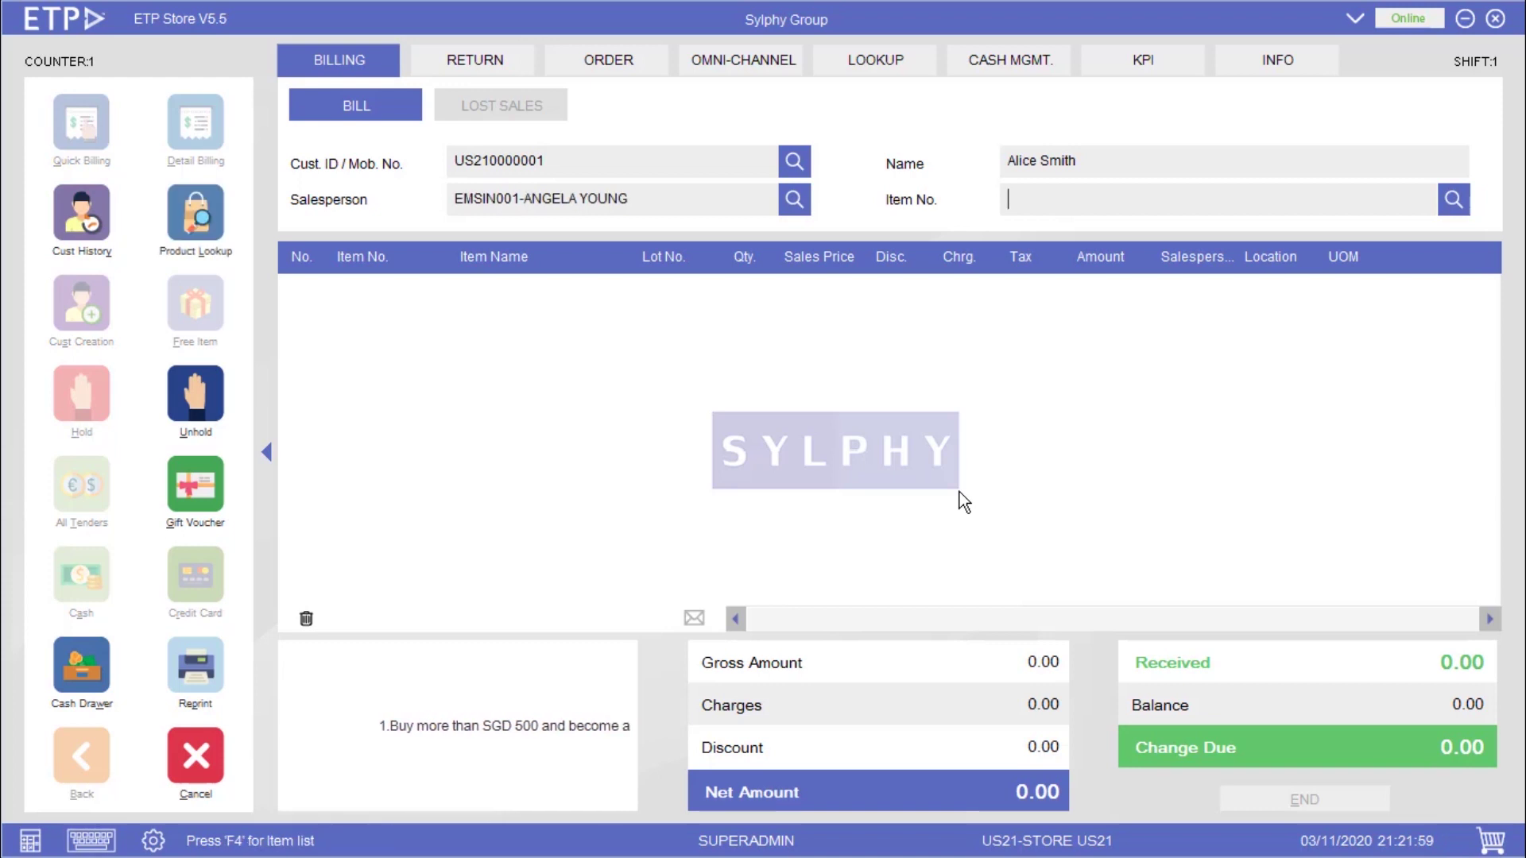
text(9062021104)
key(Return)
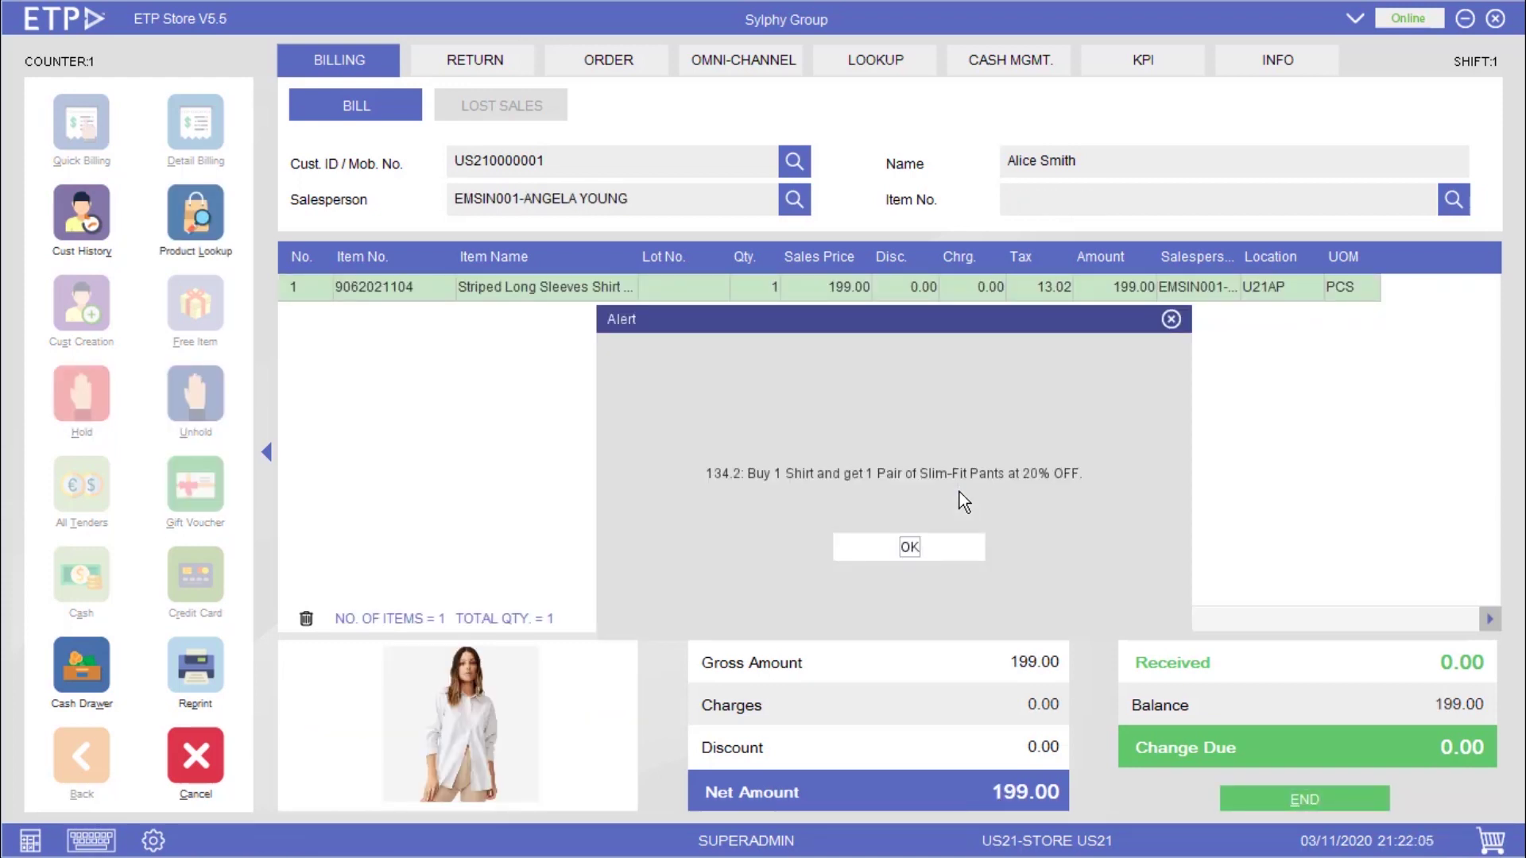
key(Return)
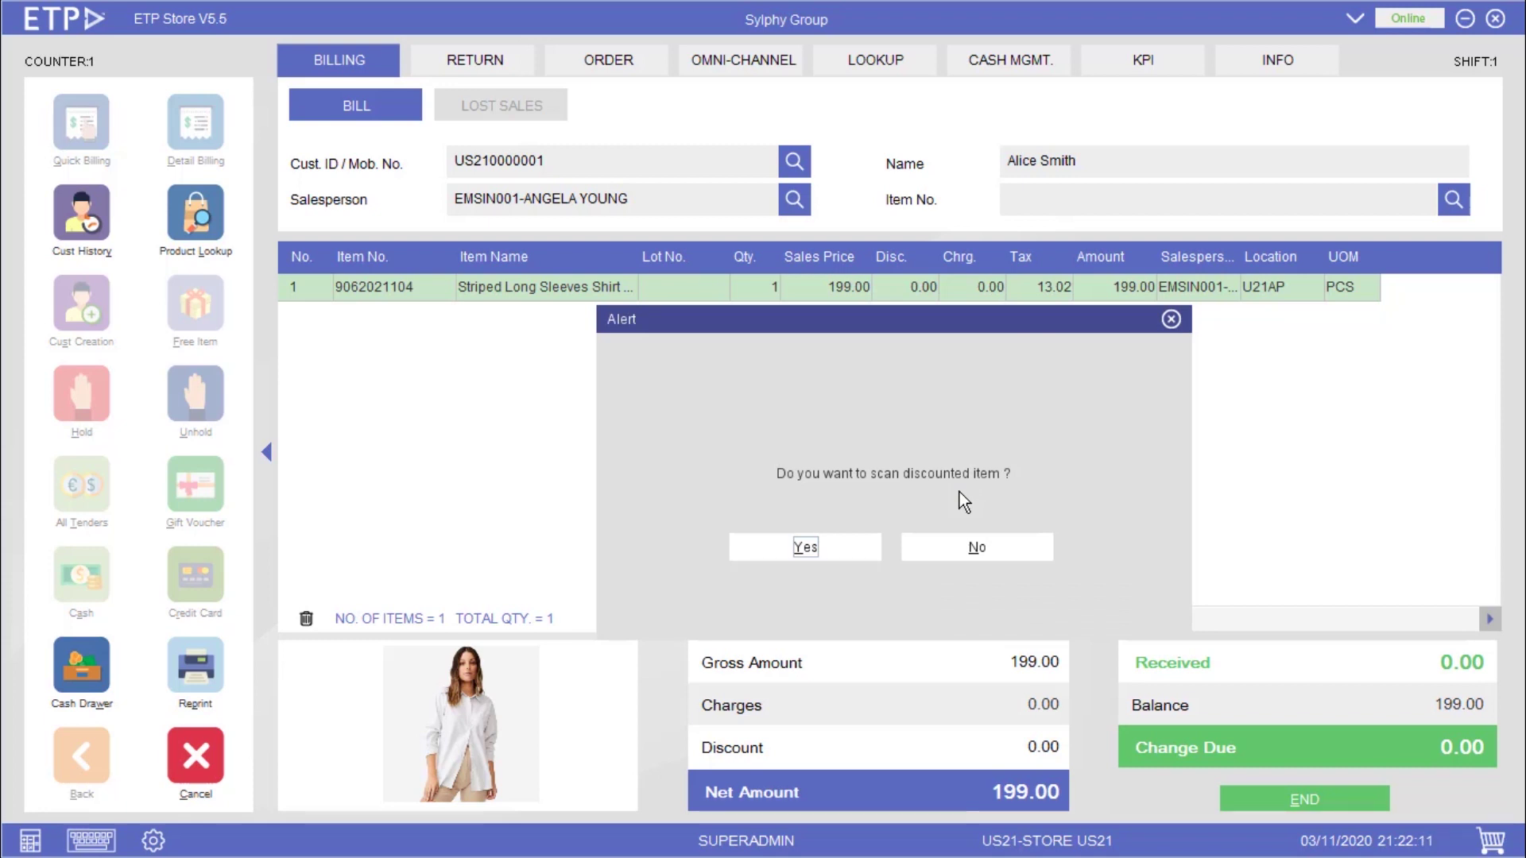
click(864, 546)
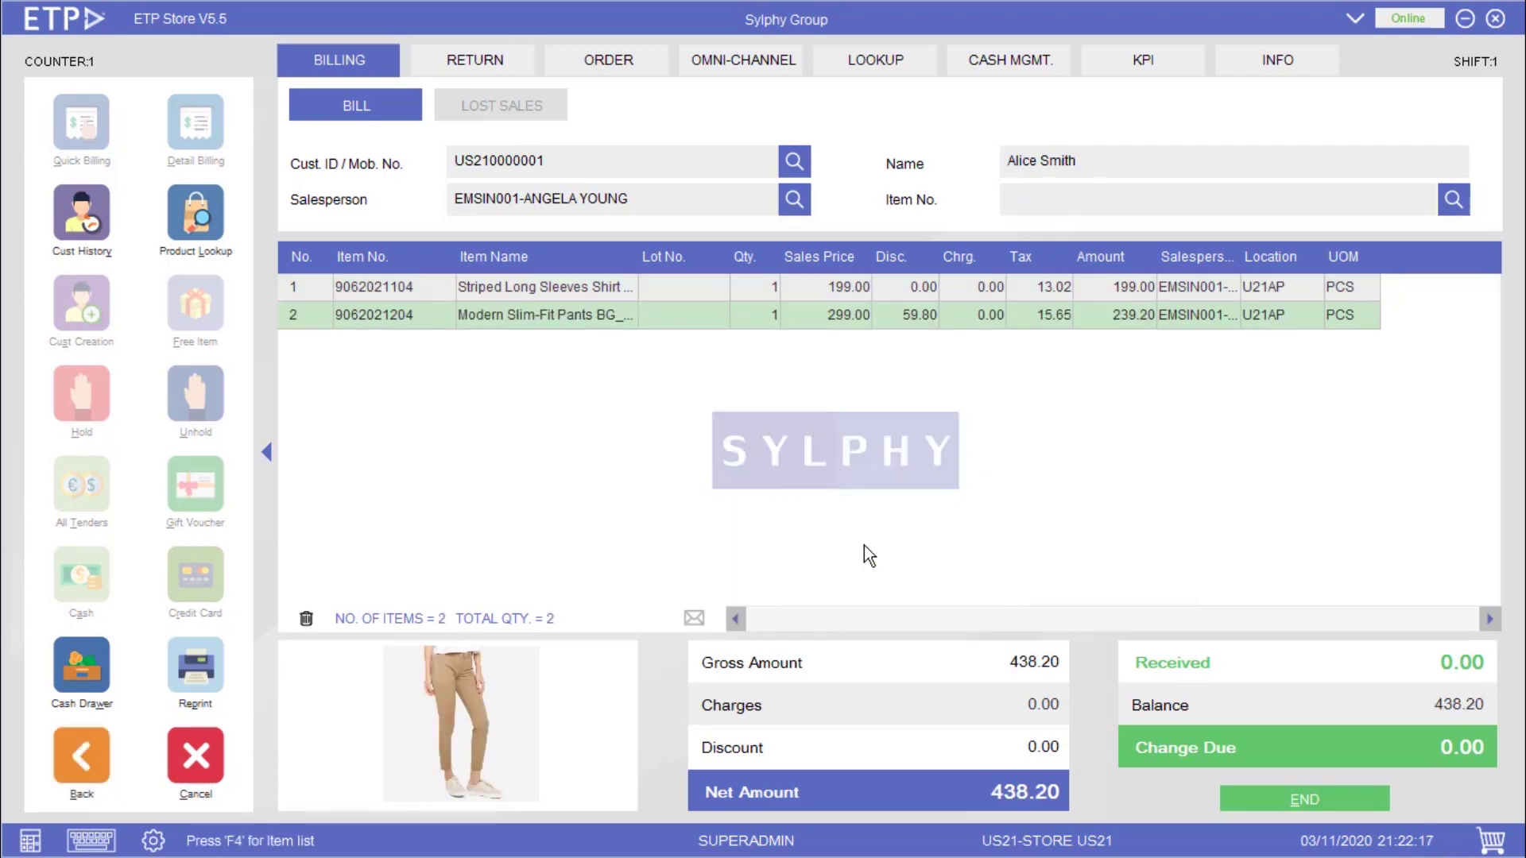
- Review the pants row's 59.80 discount unchanged and close out the 438.20 bill
click(919, 326)
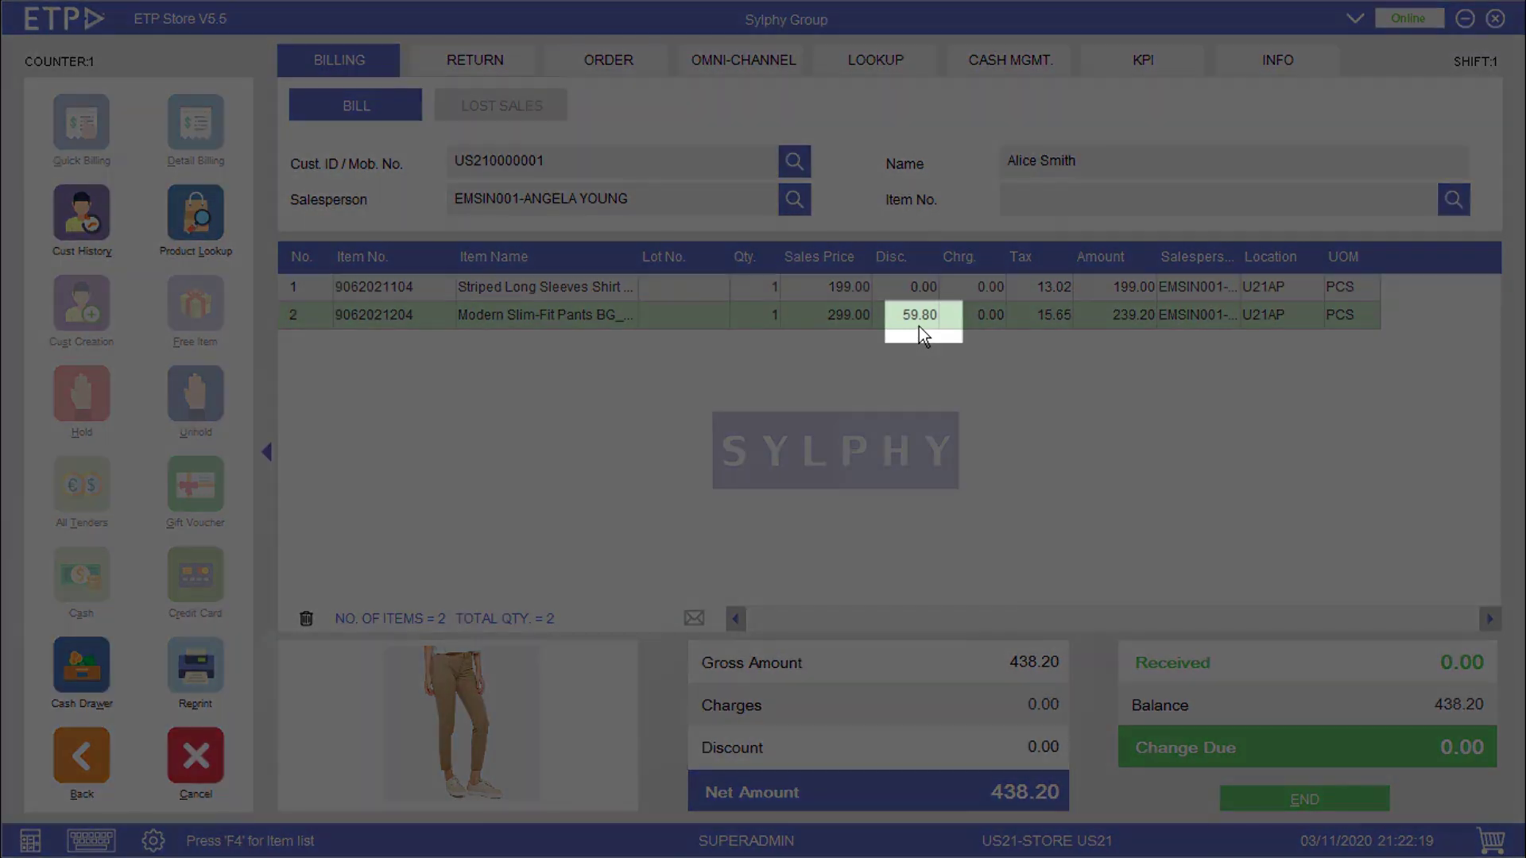
key(Return)
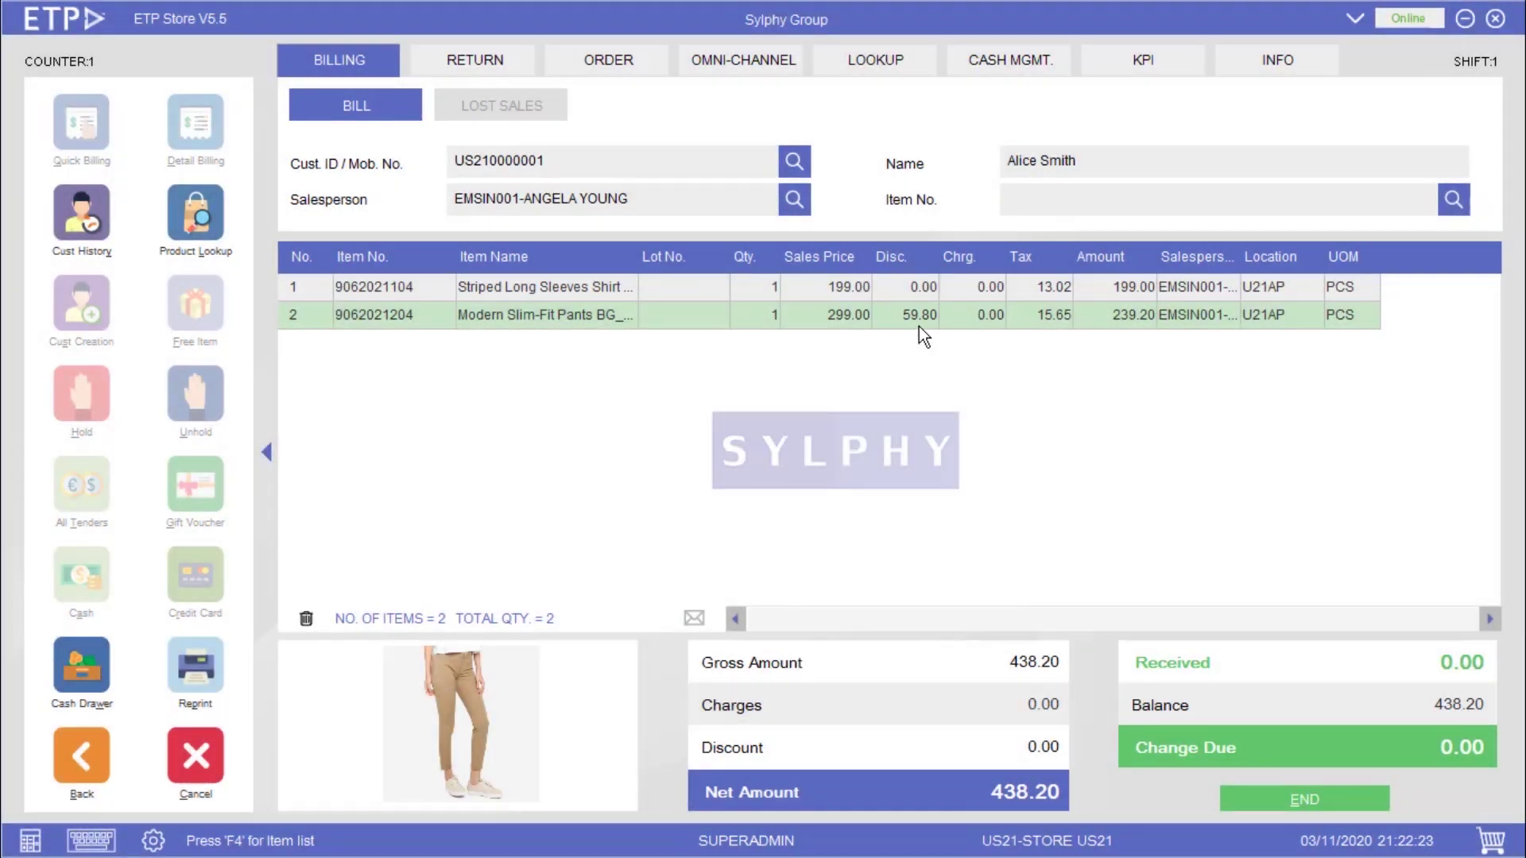
key(alt+h)
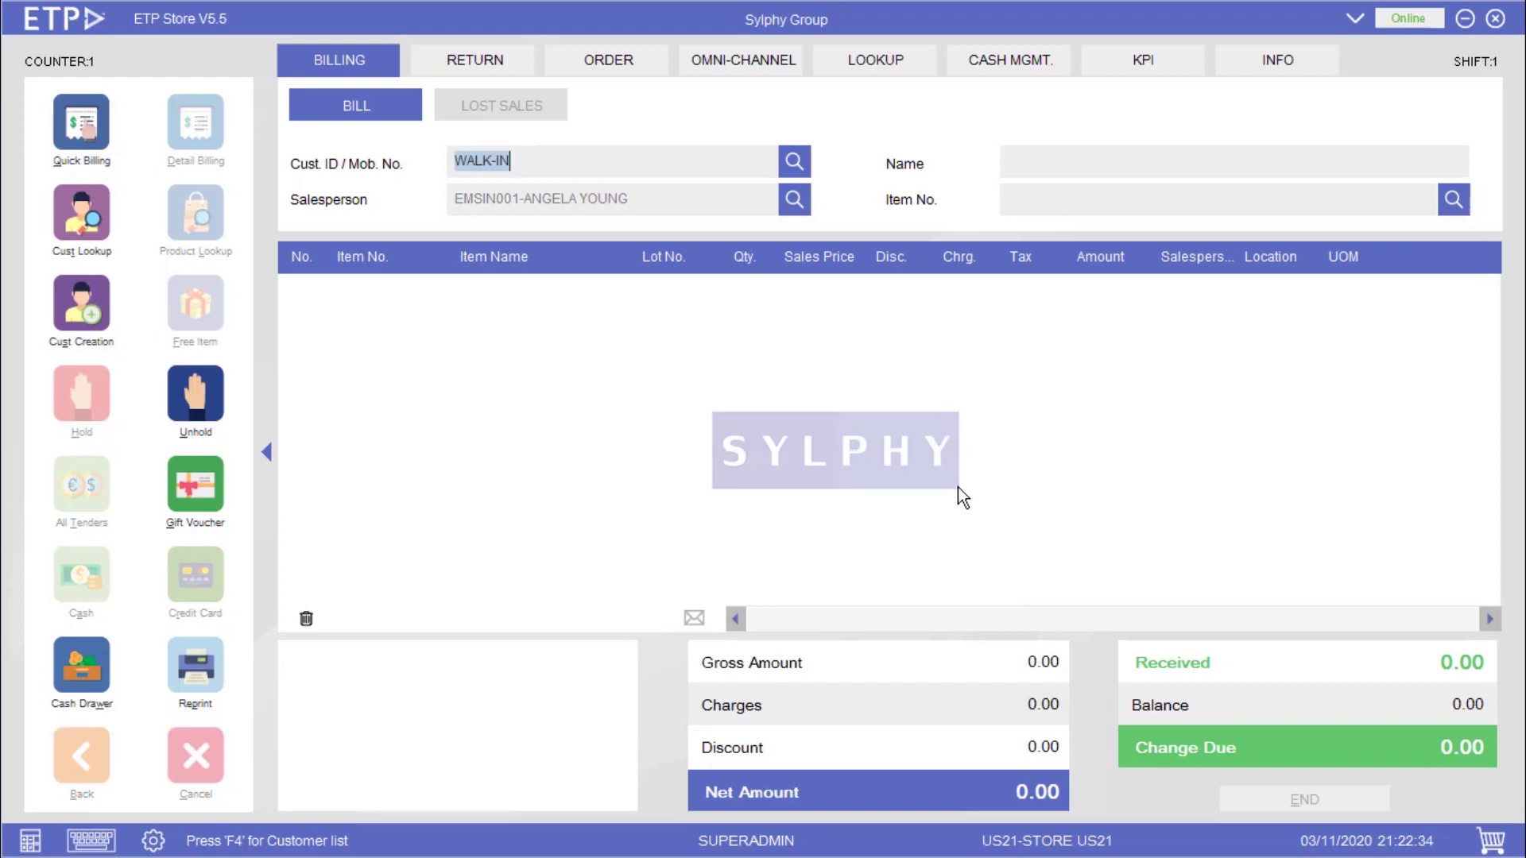
text(US210000002)
key(Return)
key(Return)
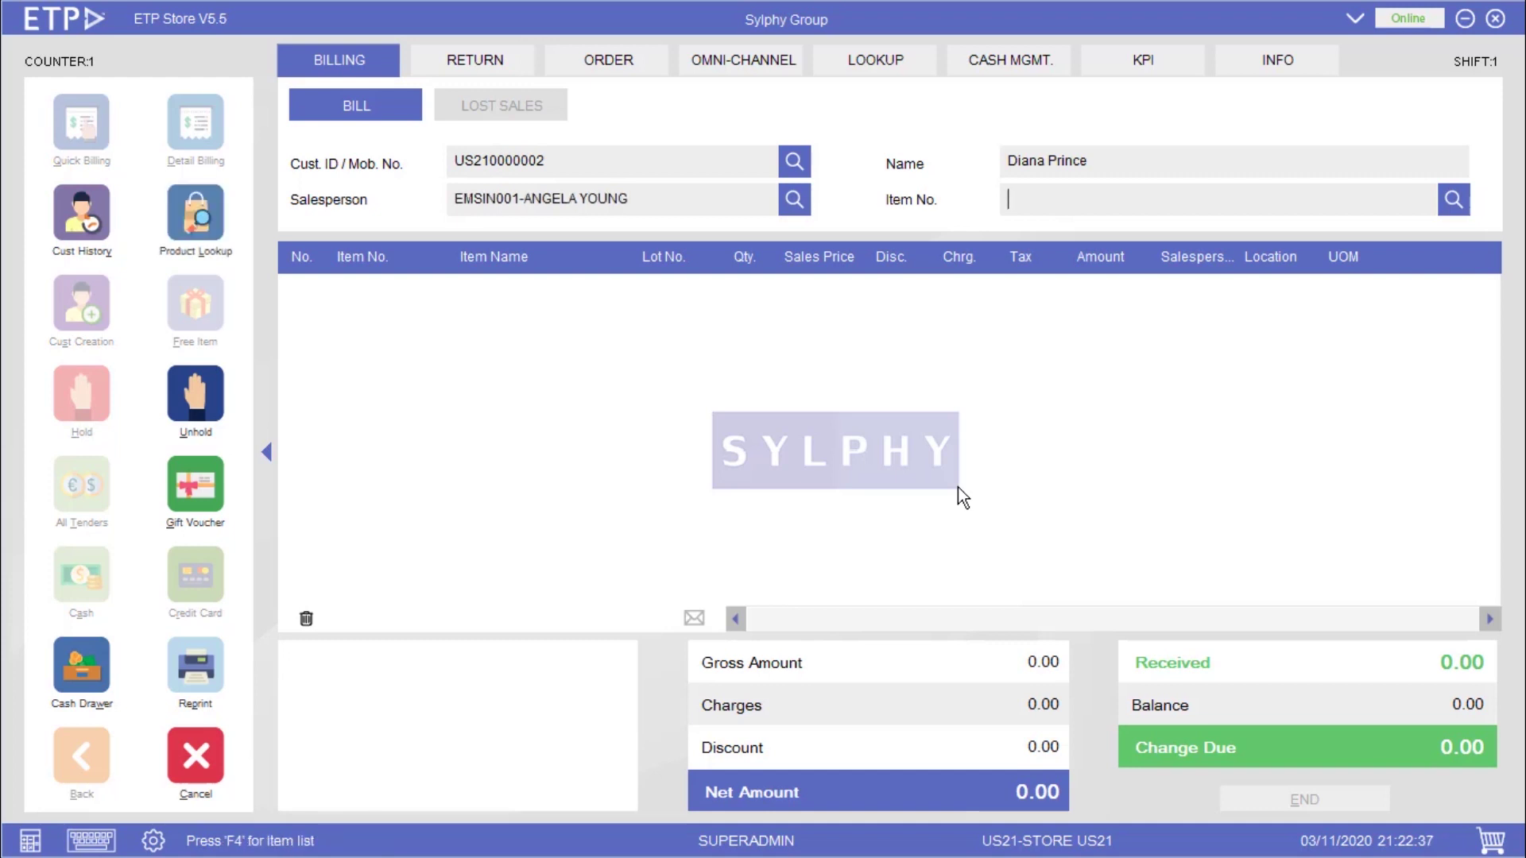
text(9062021503)
key(Return)
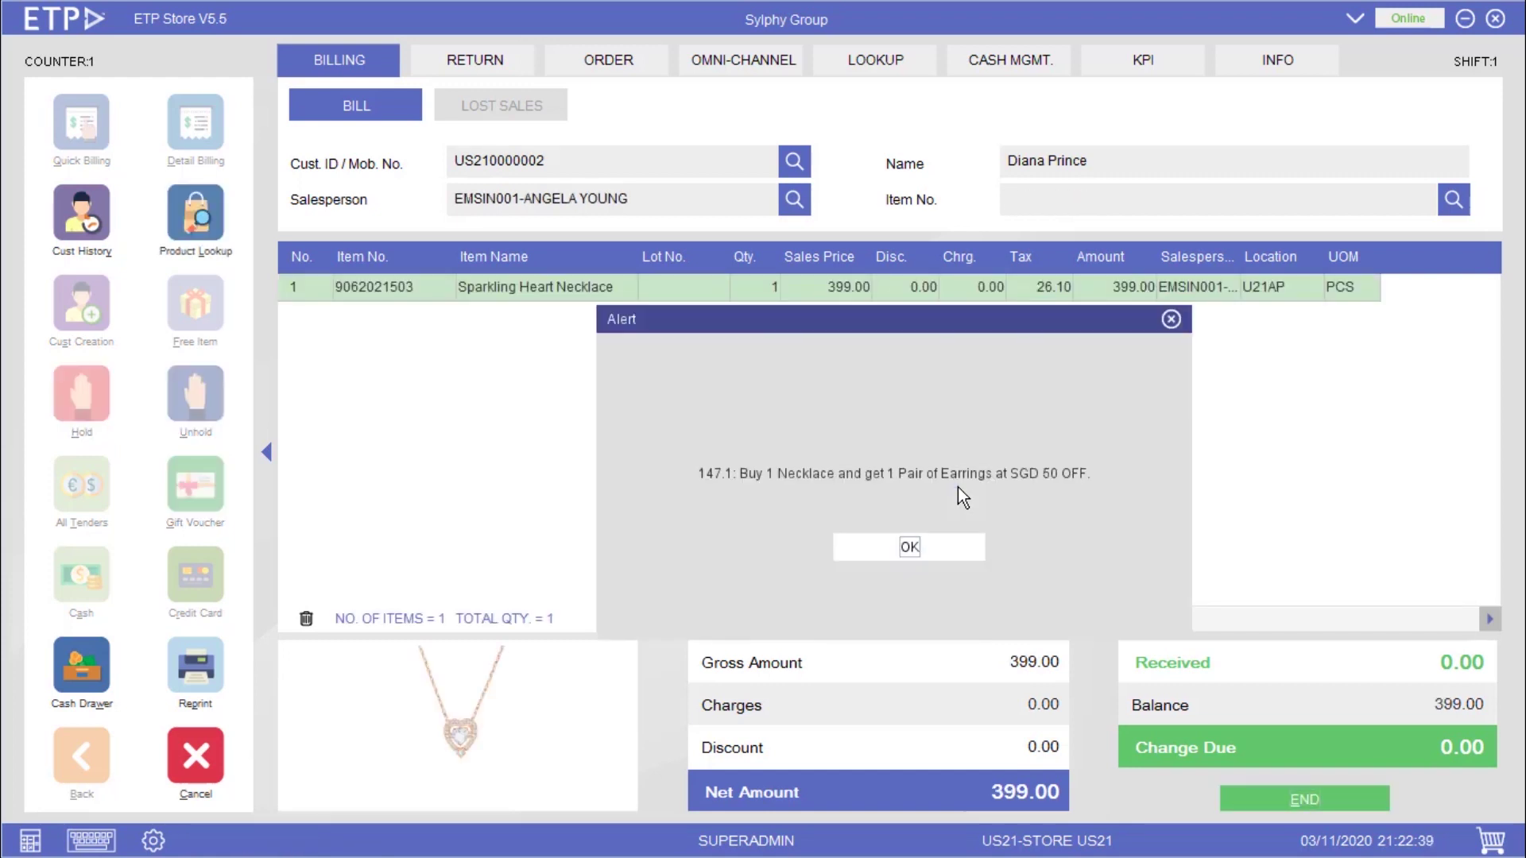
key(Return)
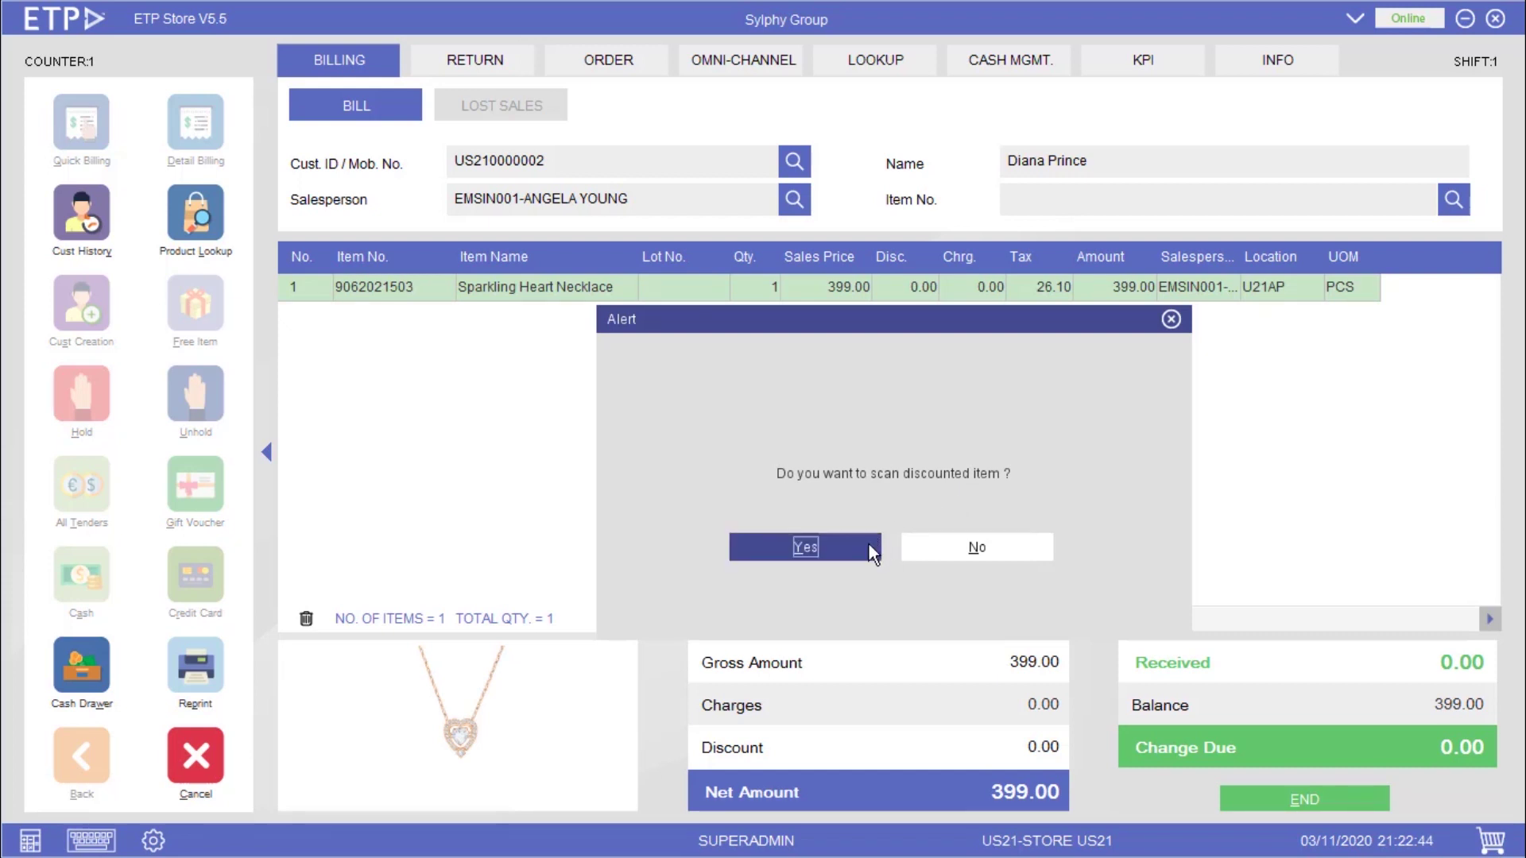
click(868, 547)
text(9062021603)
key(Return)
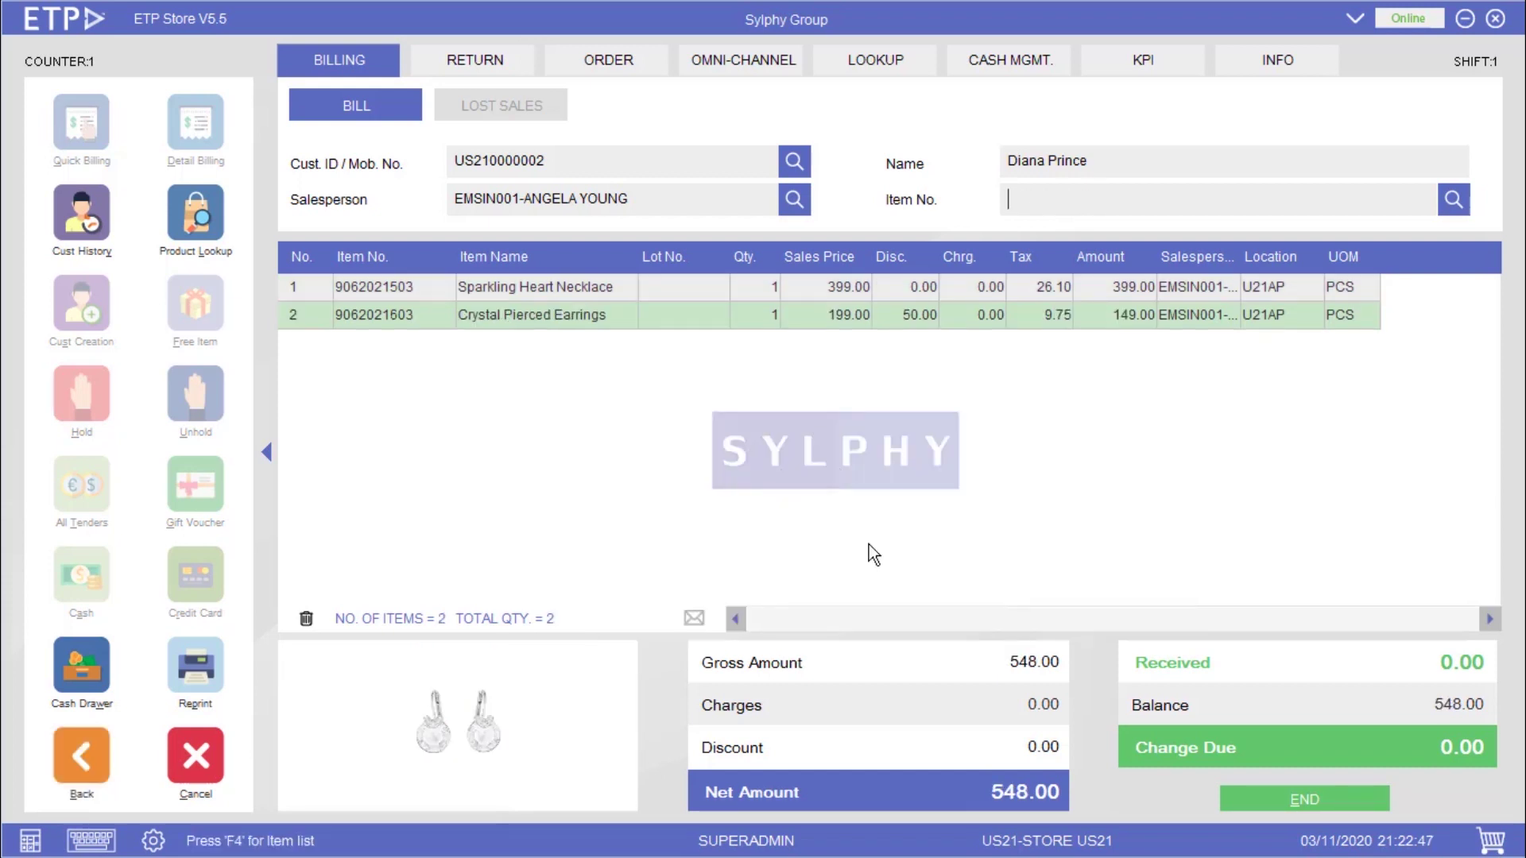
click(921, 330)
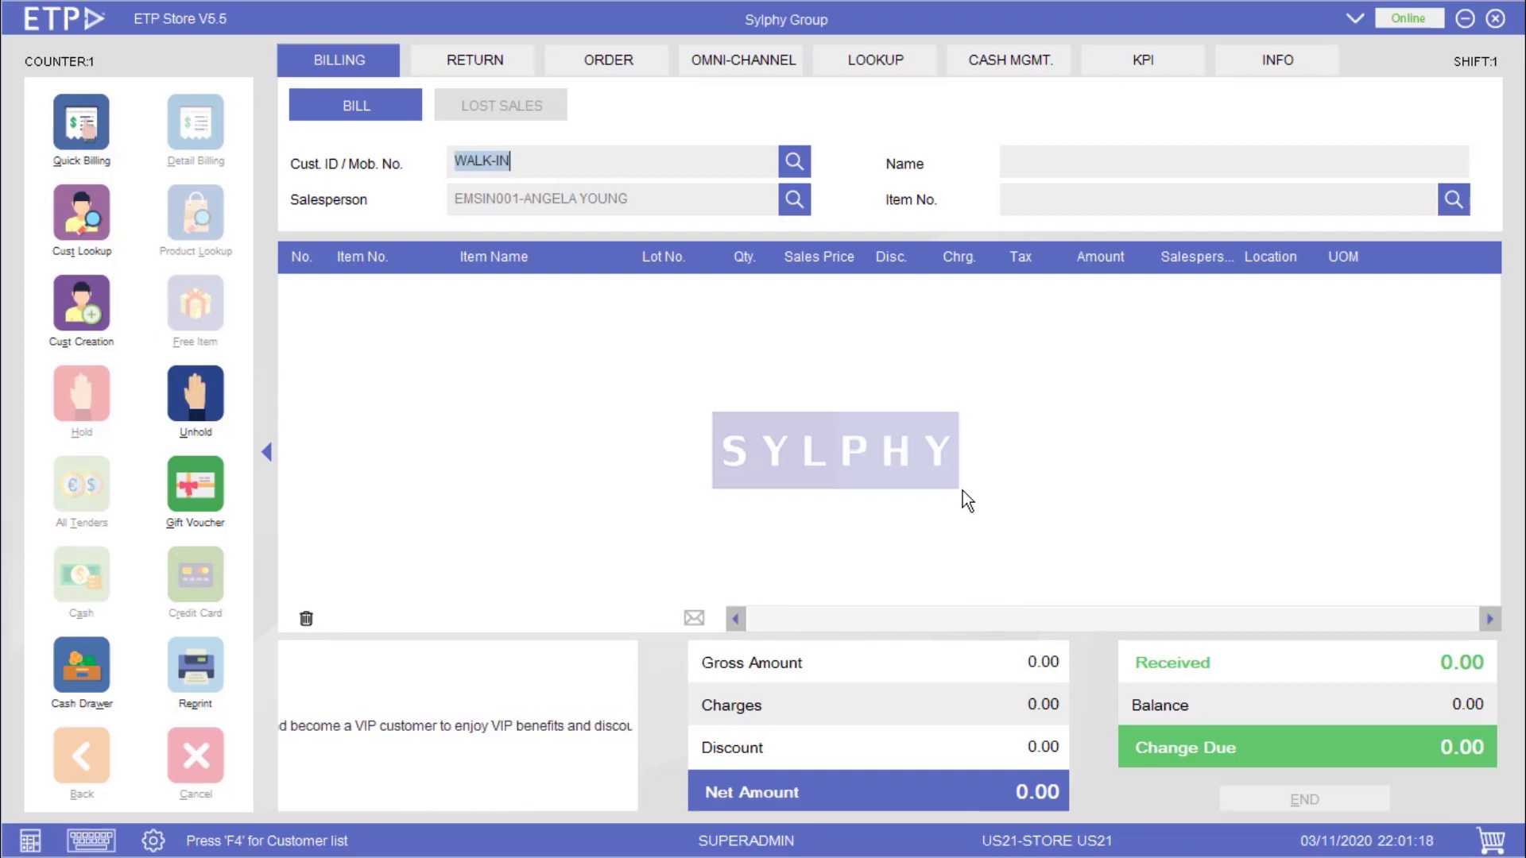
text(US210000001)
key(Return)
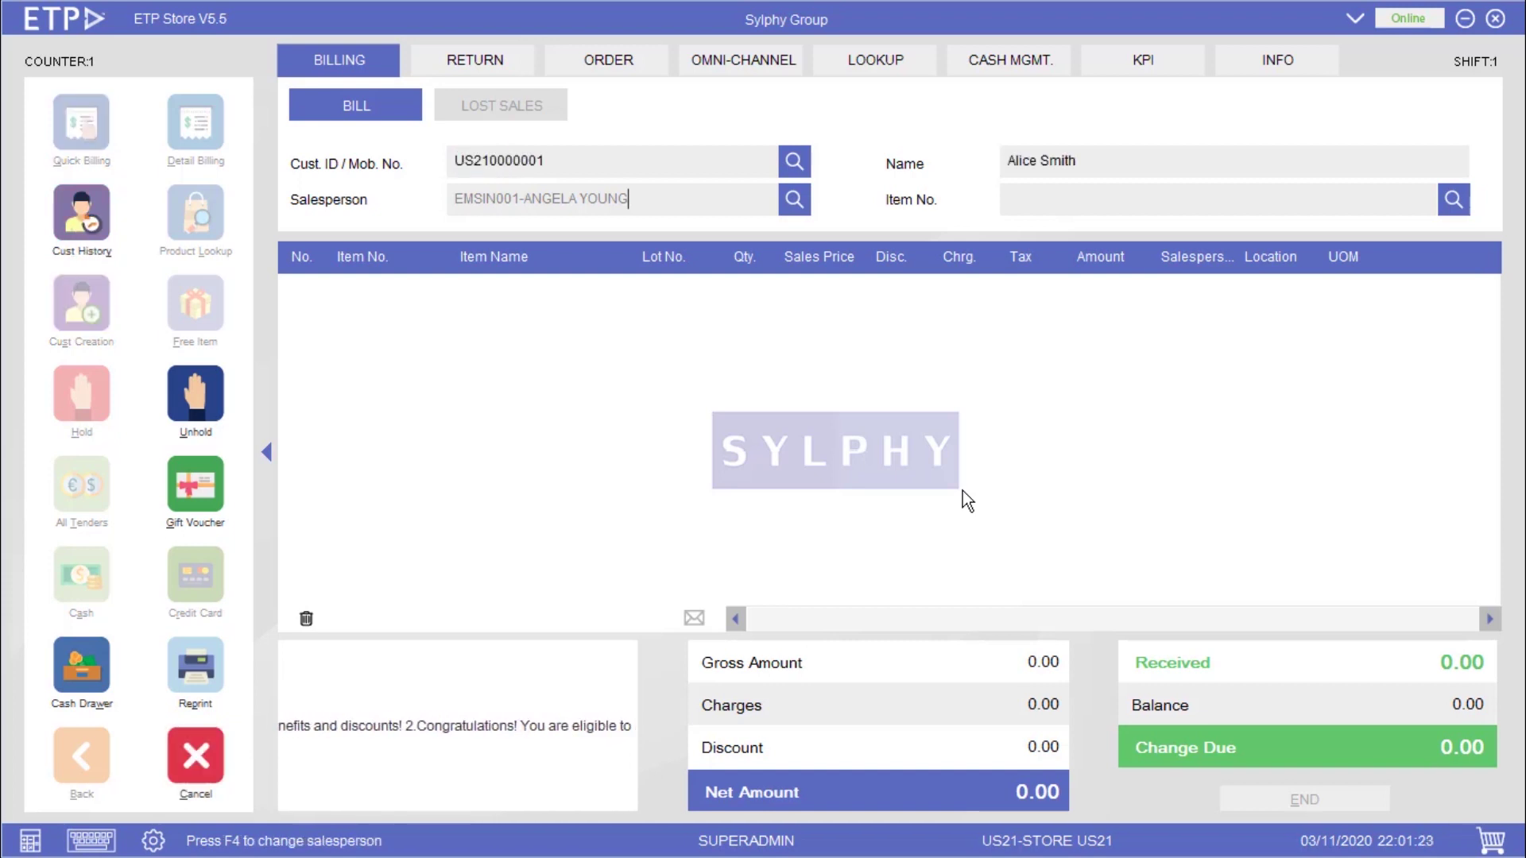
text(9062021105)
key(Return)
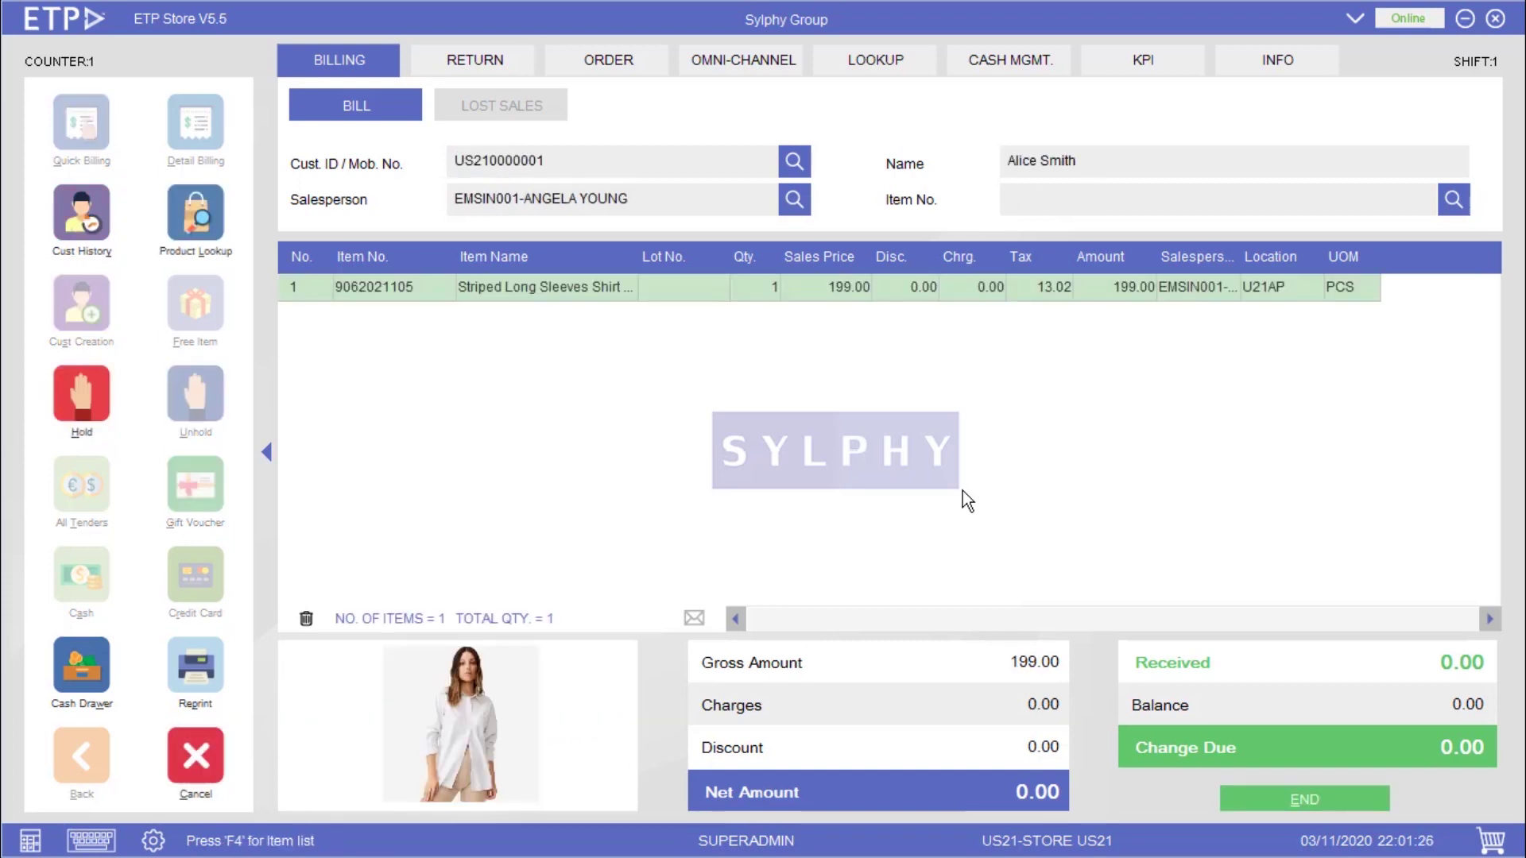
text(9062021151)
key(Return)
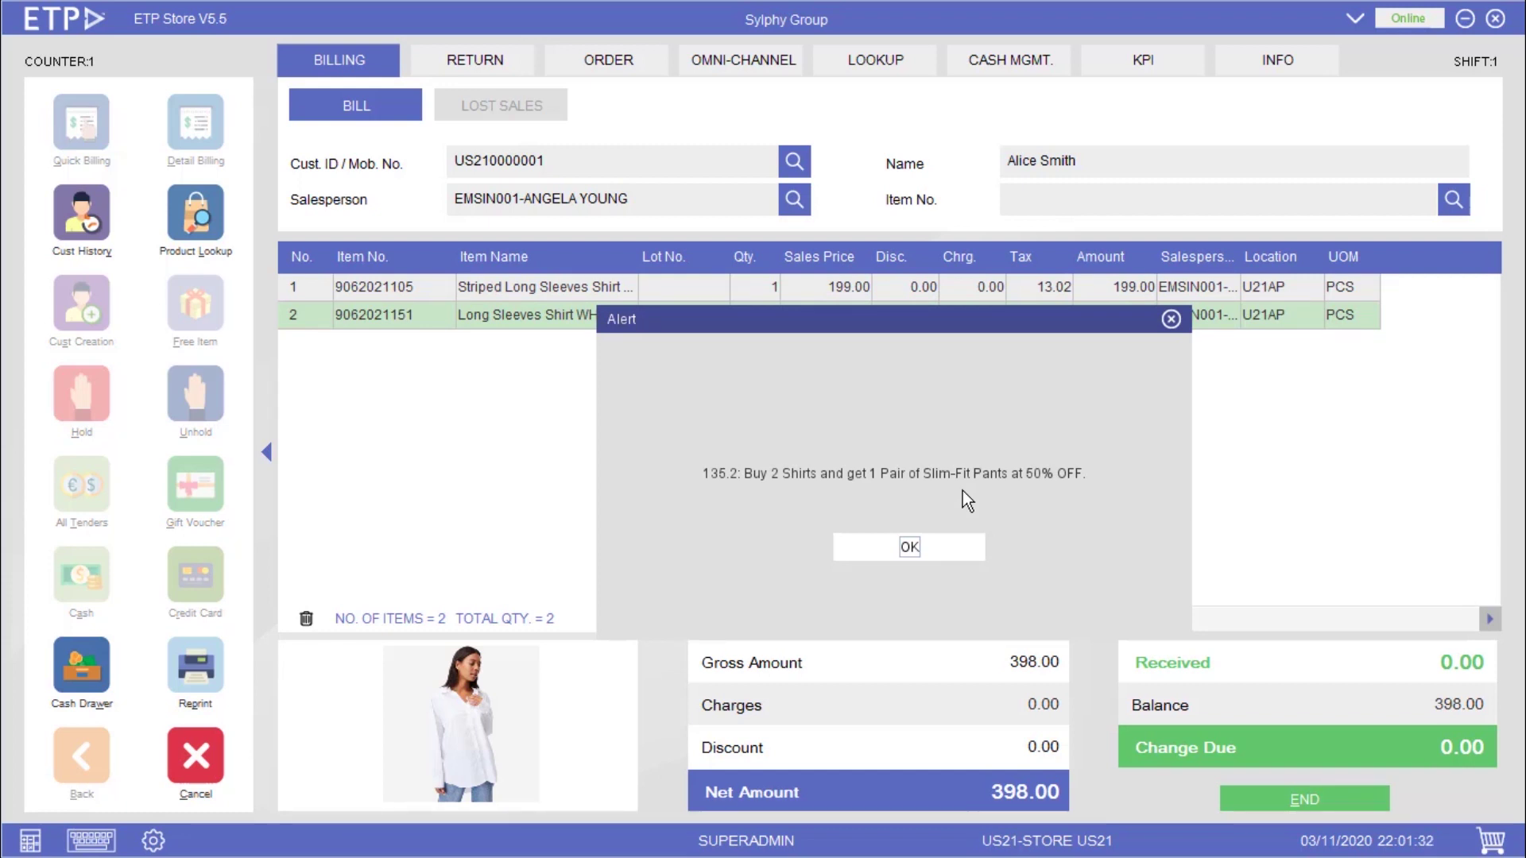
key(Return)
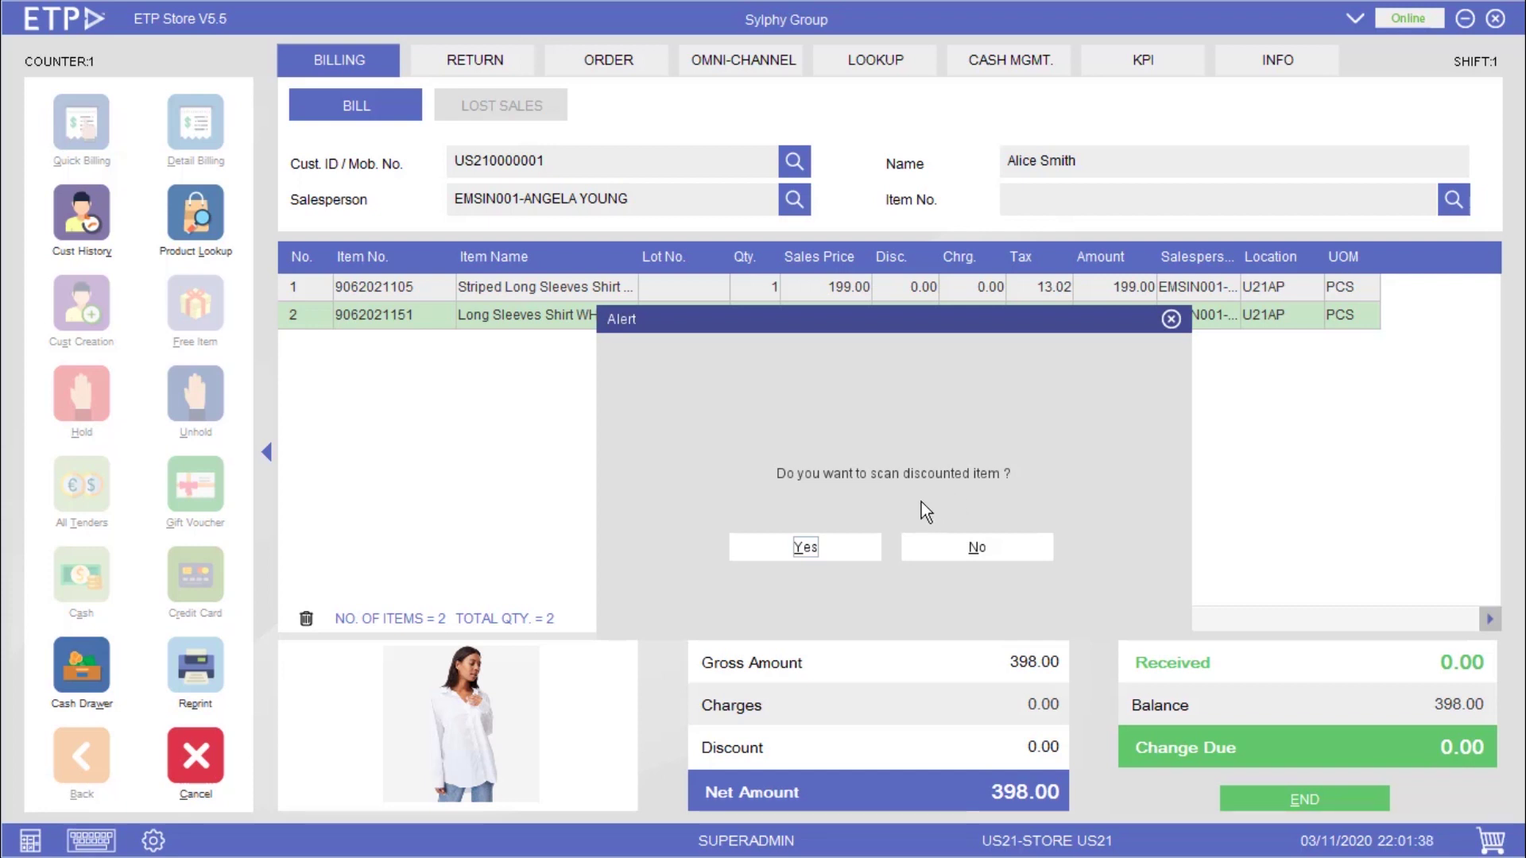
click(857, 544)
text(9062021205)
key(Return)
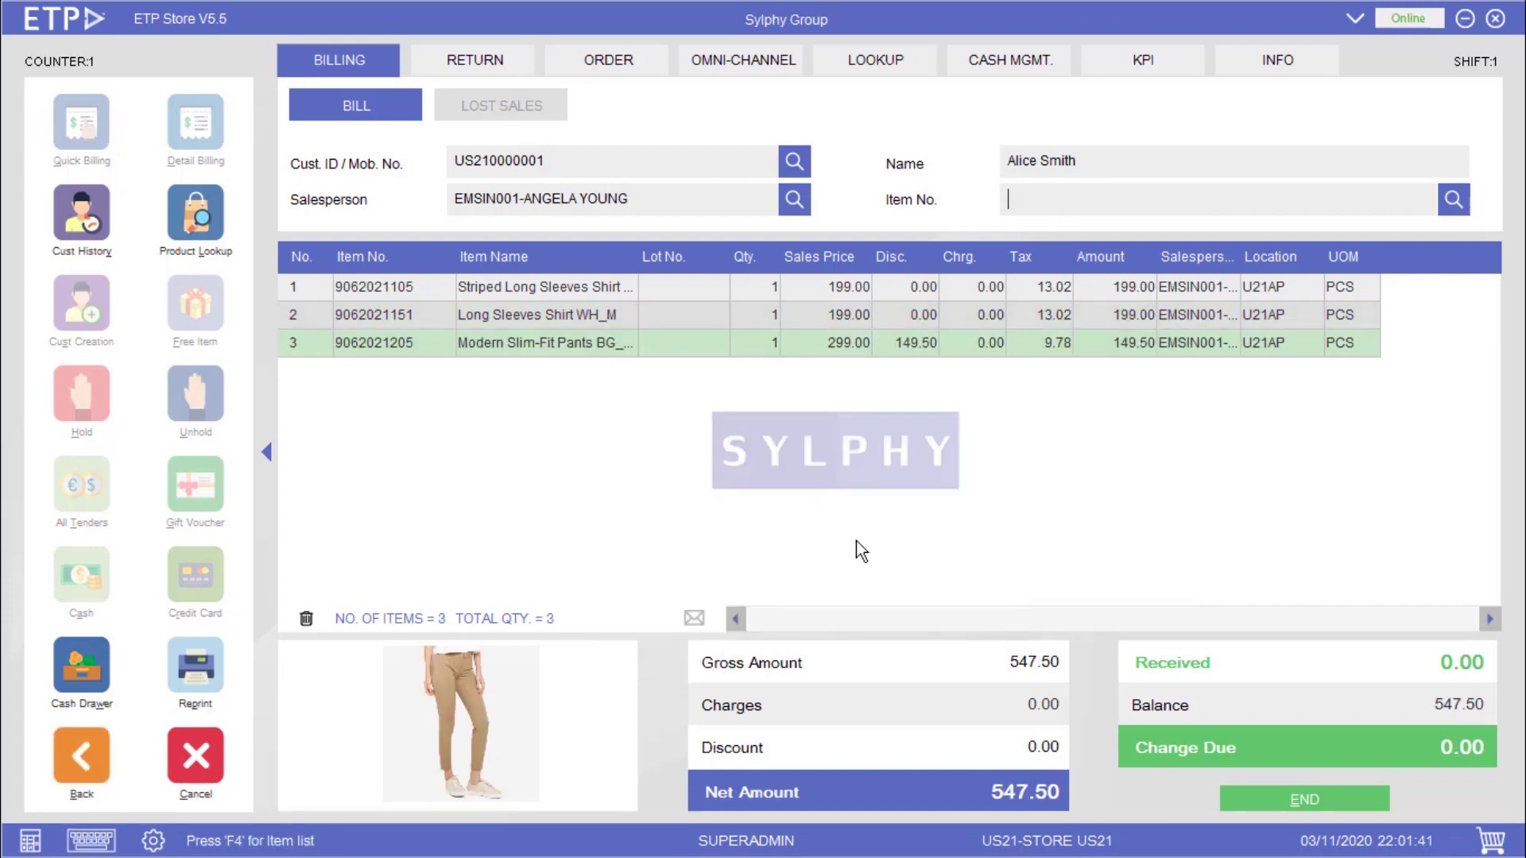
click(918, 359)
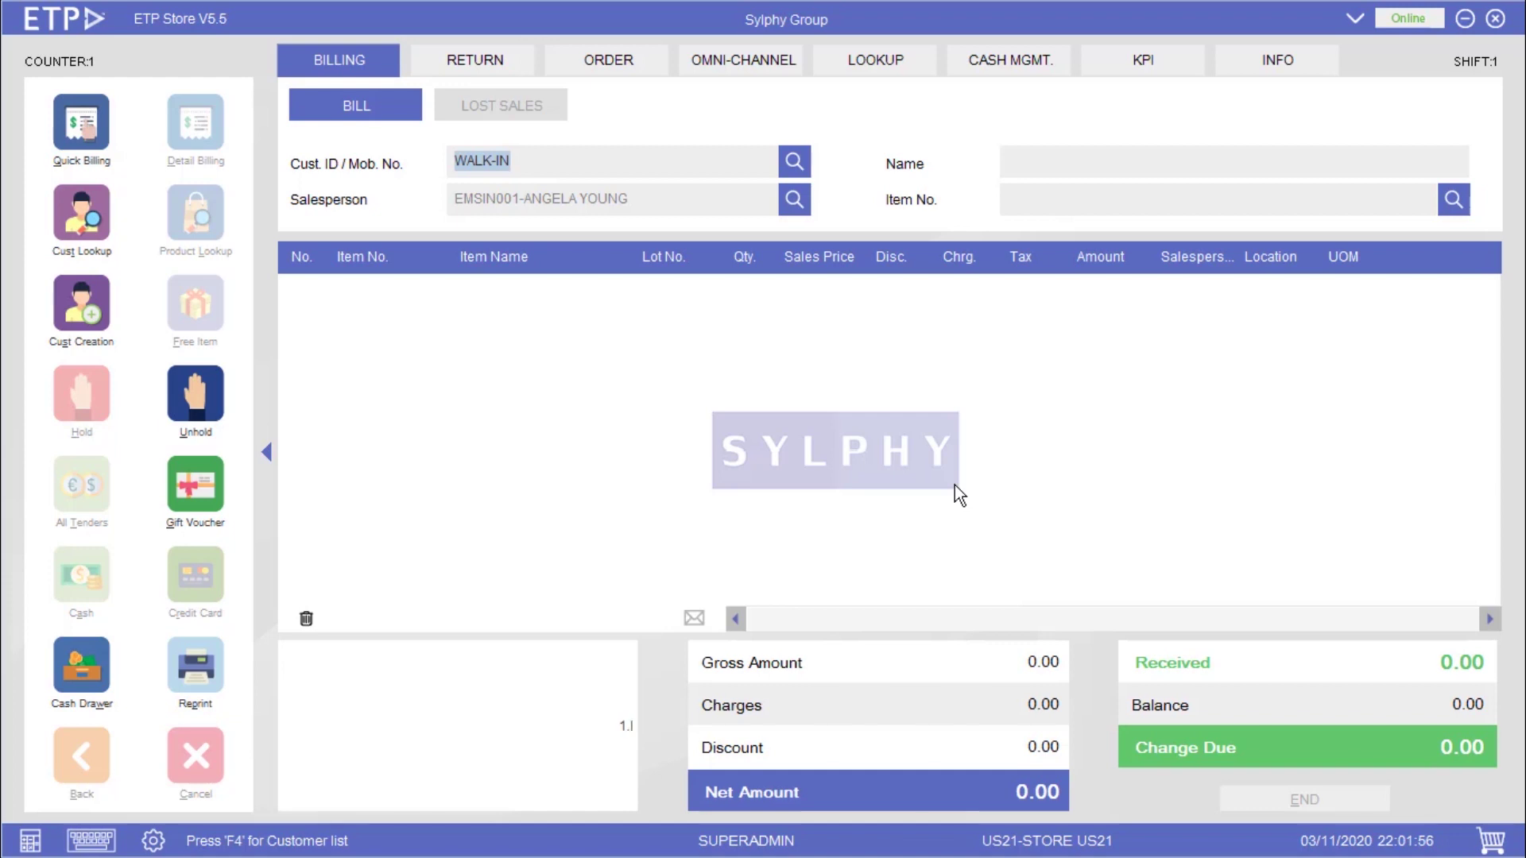
text(US210000002)
key(Return)
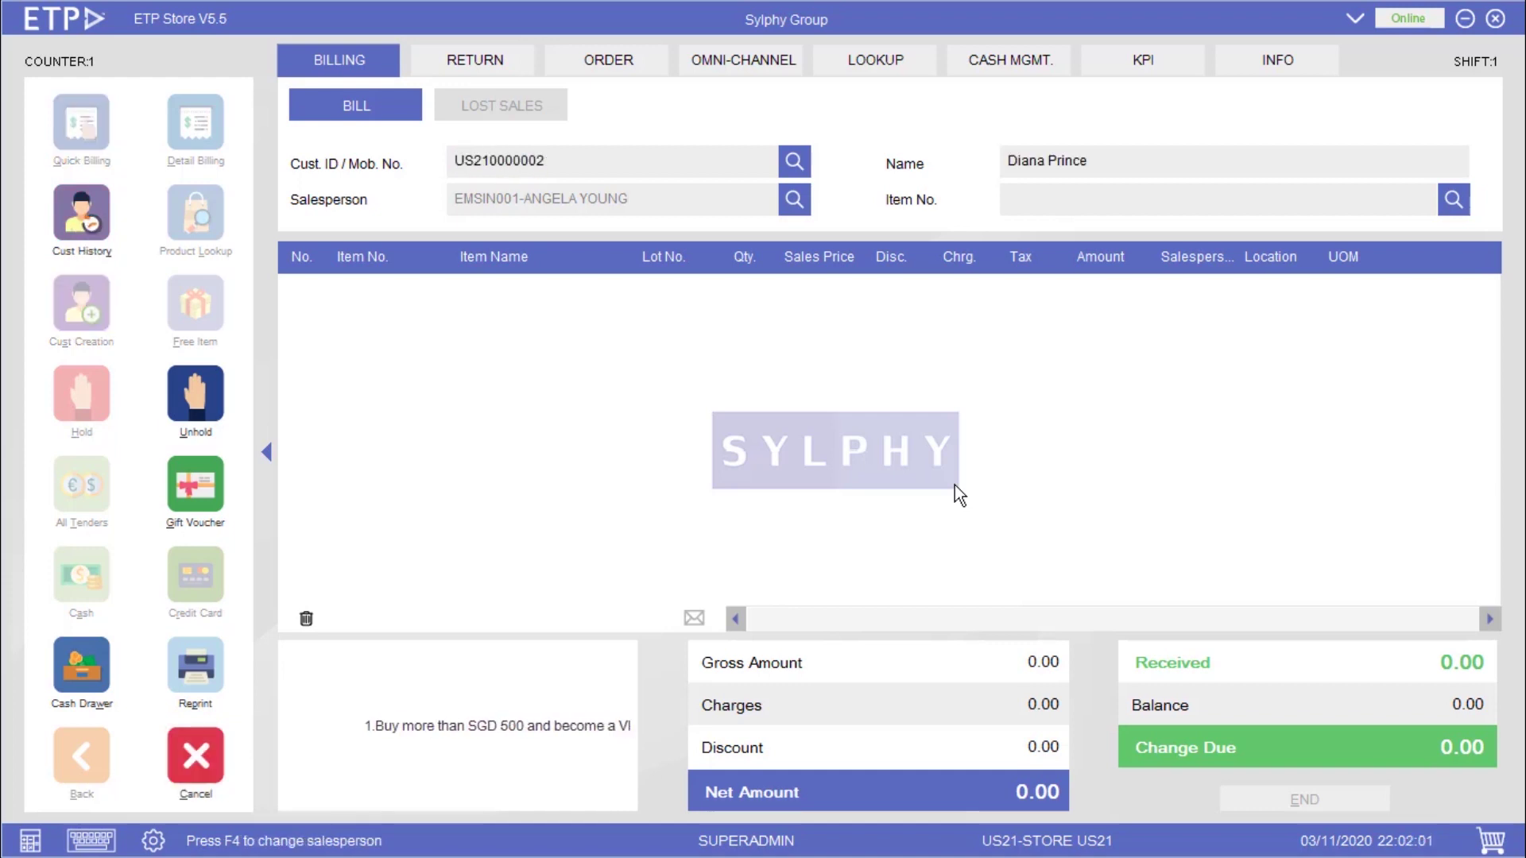
key(Return)
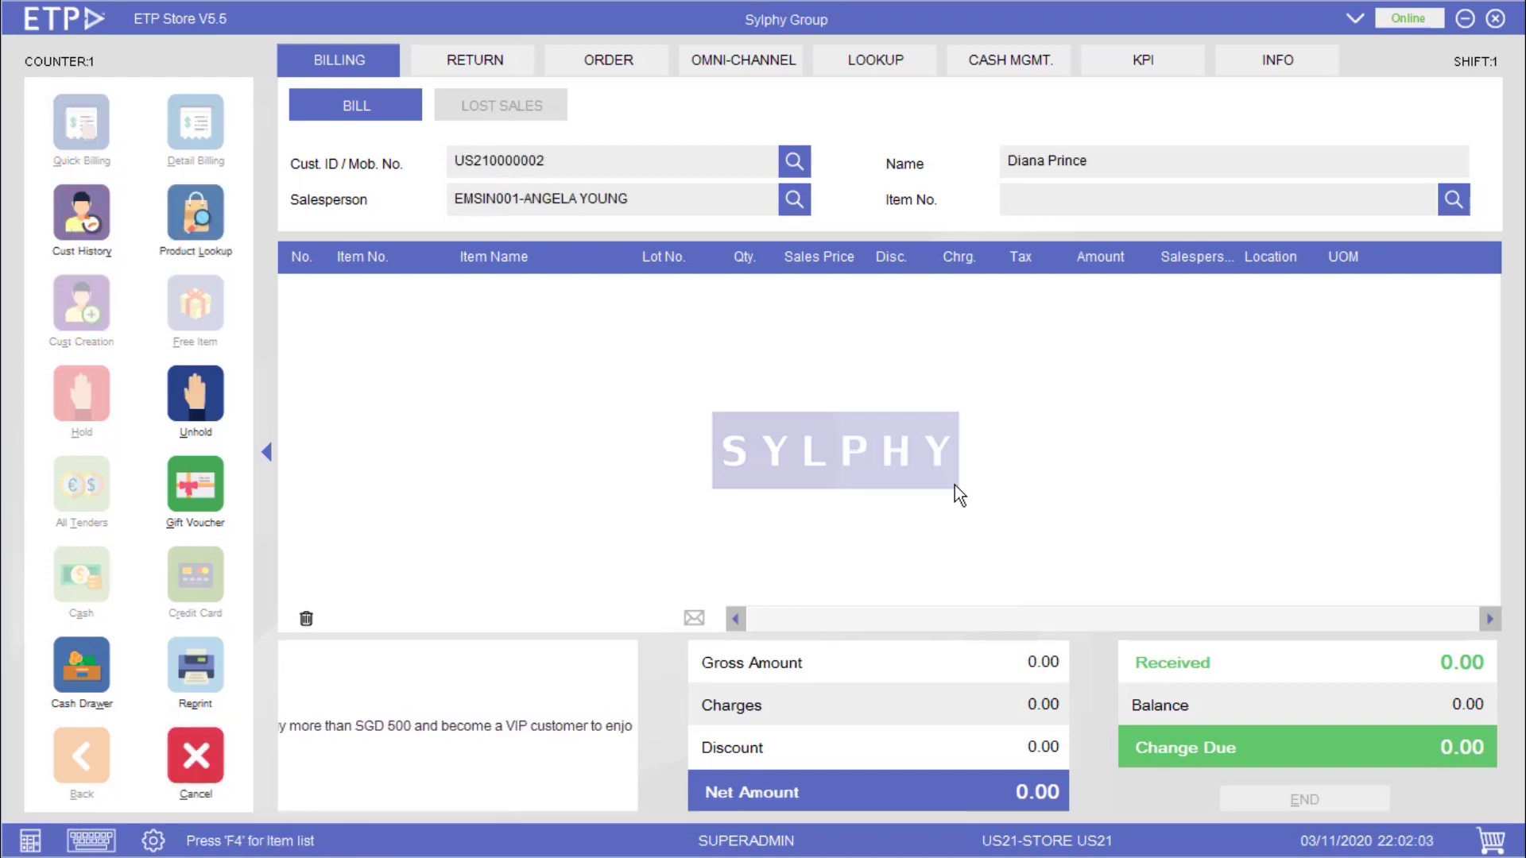
text(9062021504)
key(Return)
text(9062021552)
key(Return)
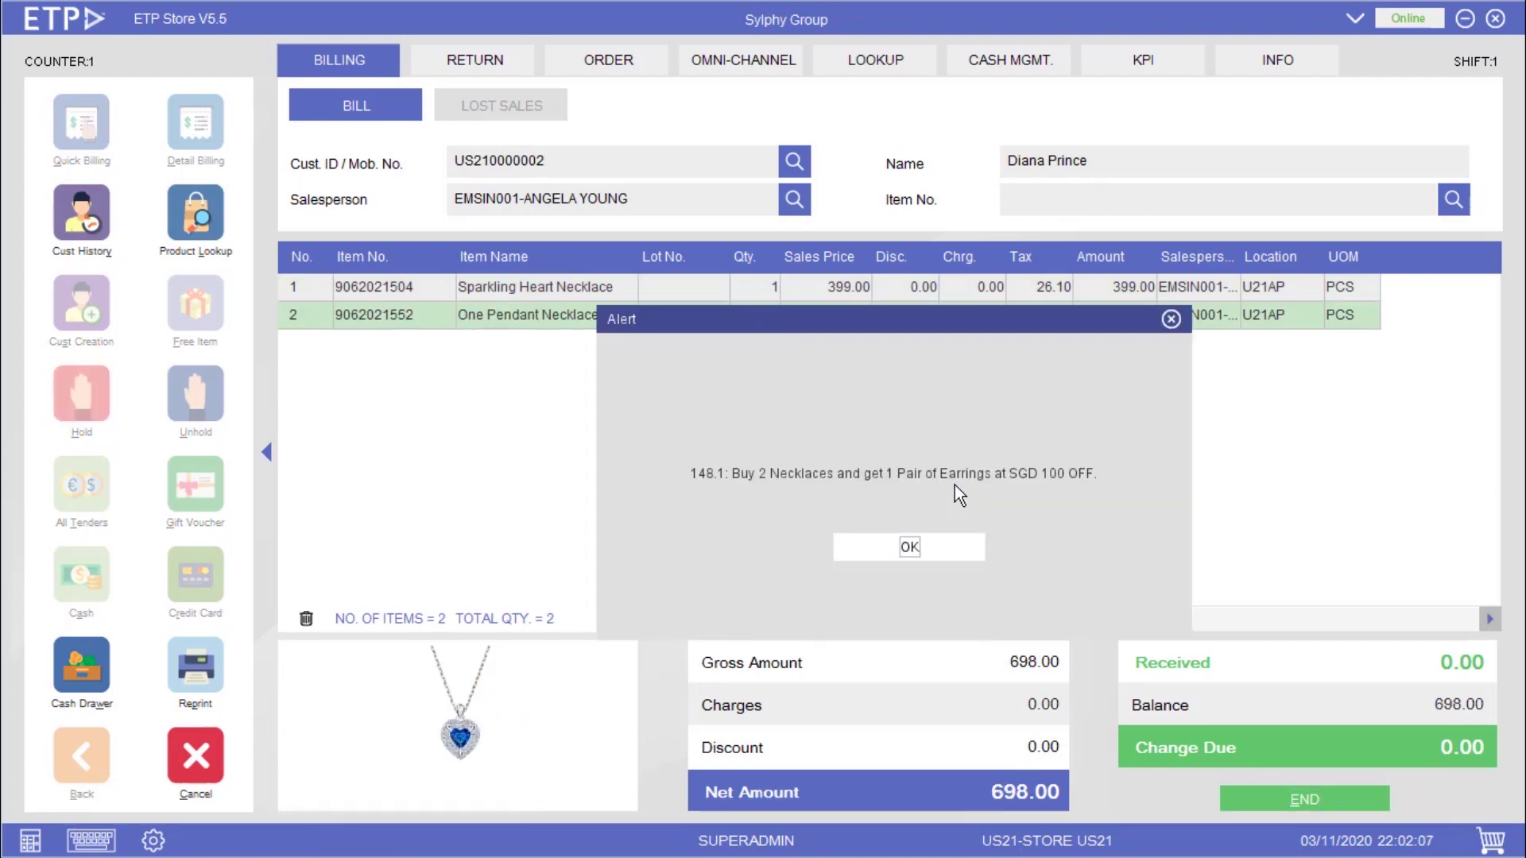
key(Return)
click(846, 548)
text(9062021604)
key(Return)
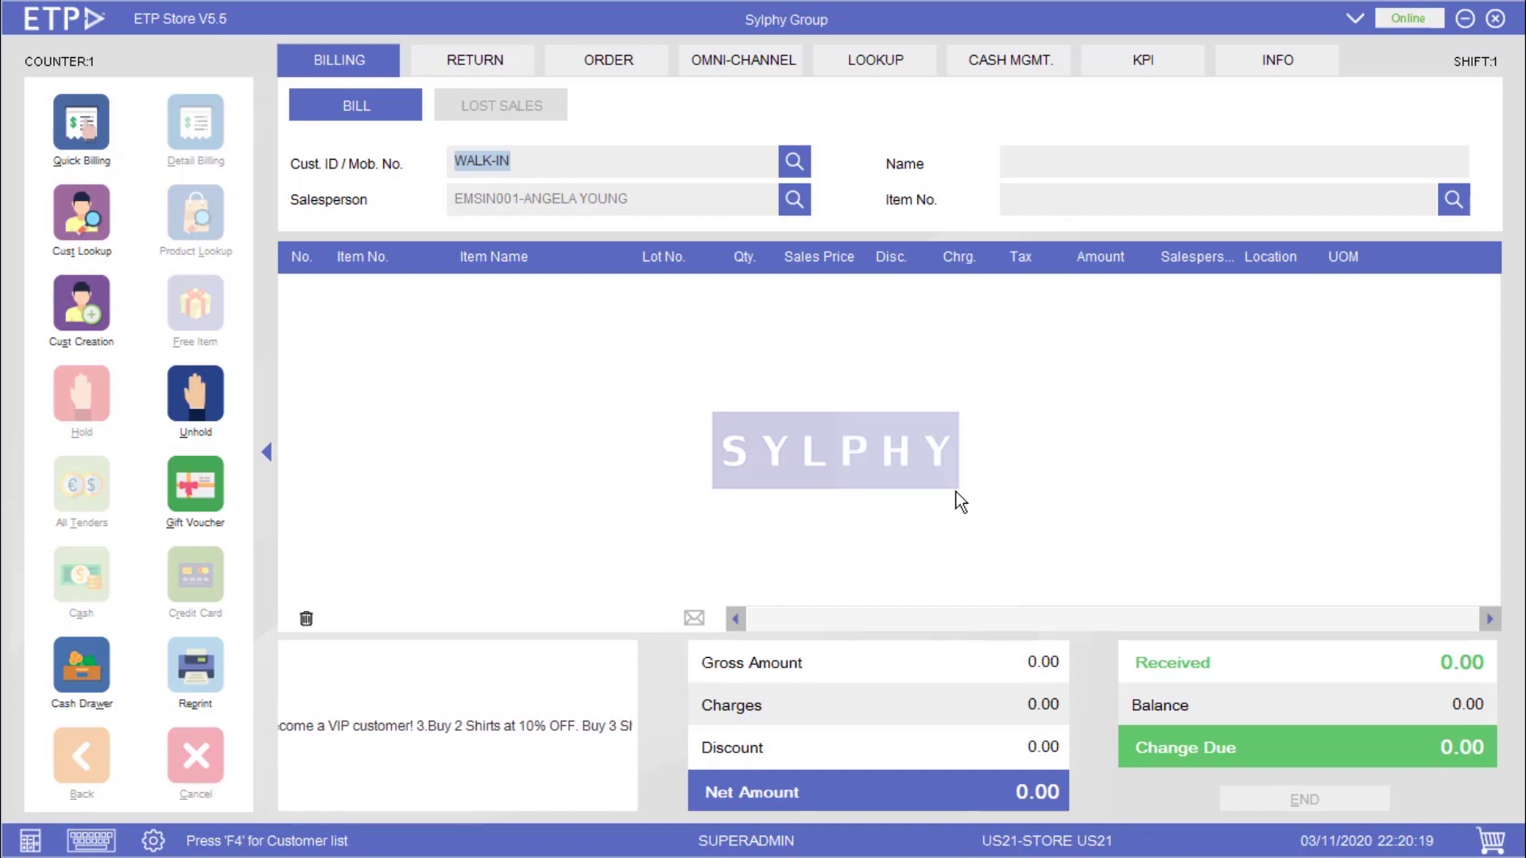
text(US210000001)
key(Return)
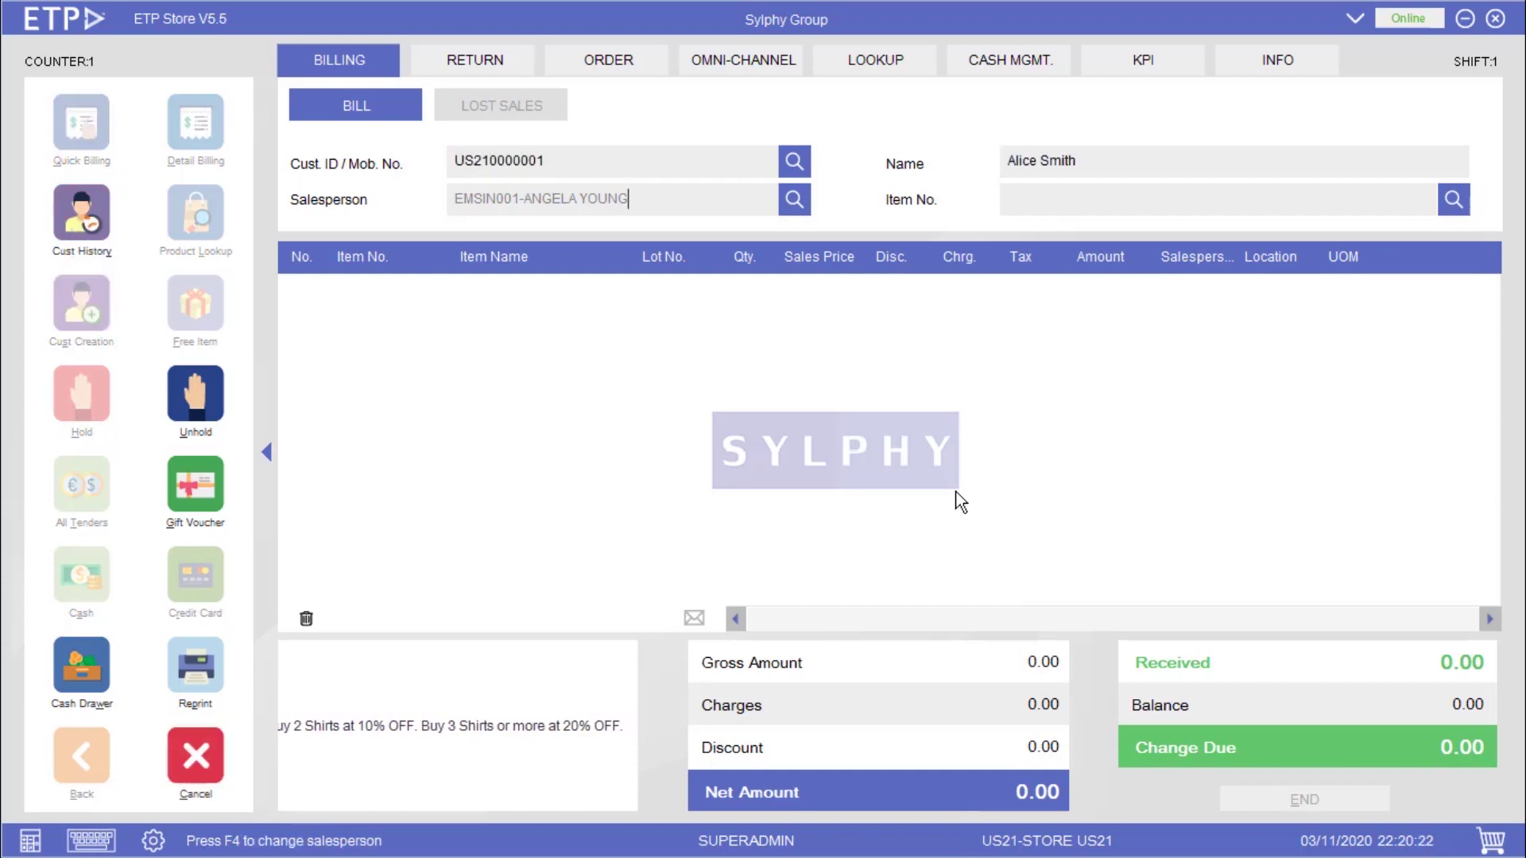
text(9062021106)
key(Return)
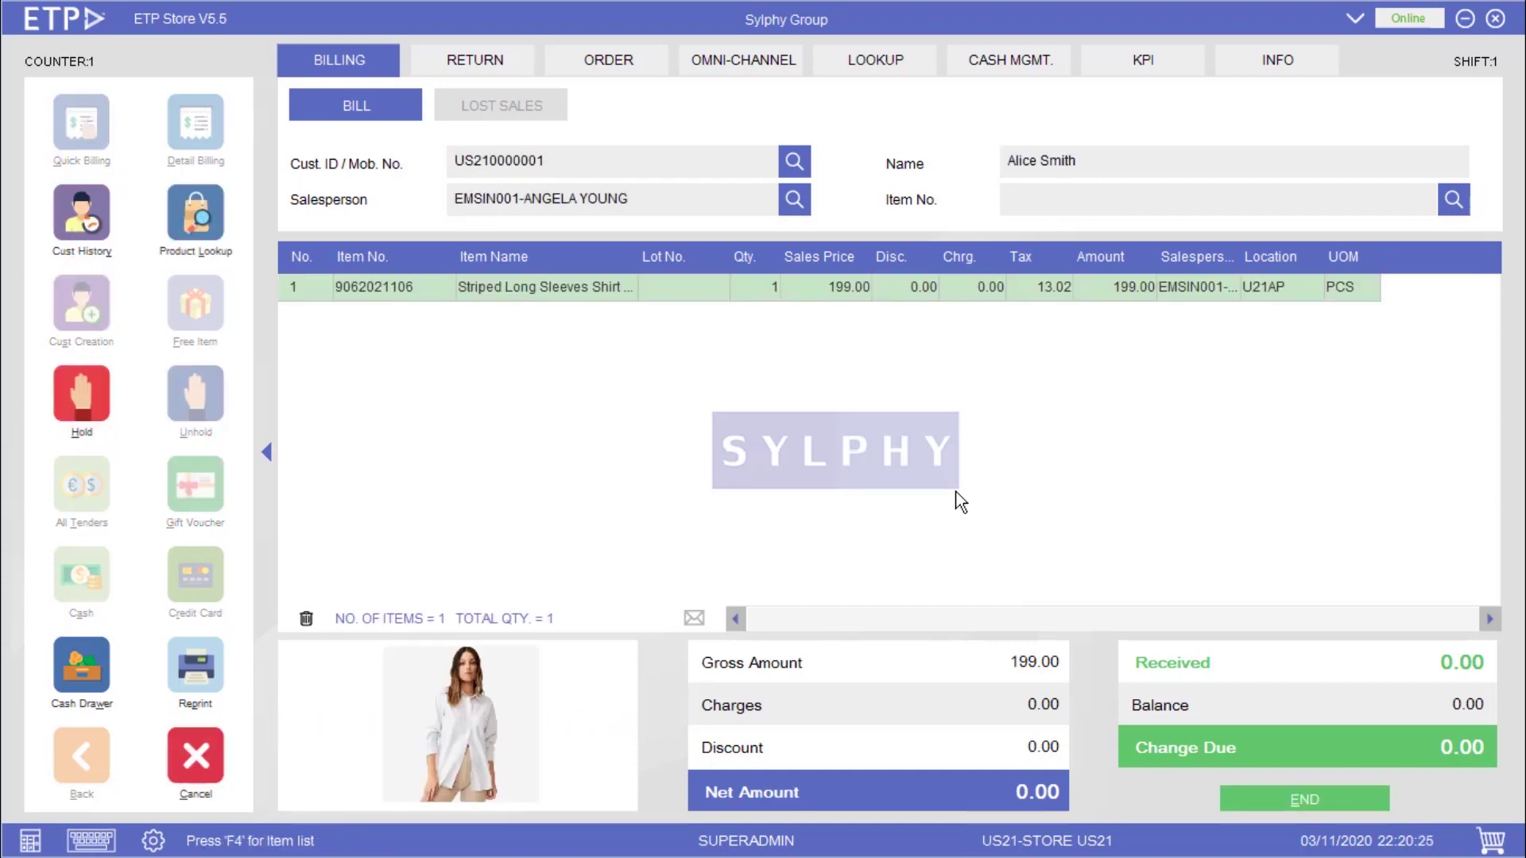
text(9062021152)
key(Return)
text(9062021206)
key(Return)
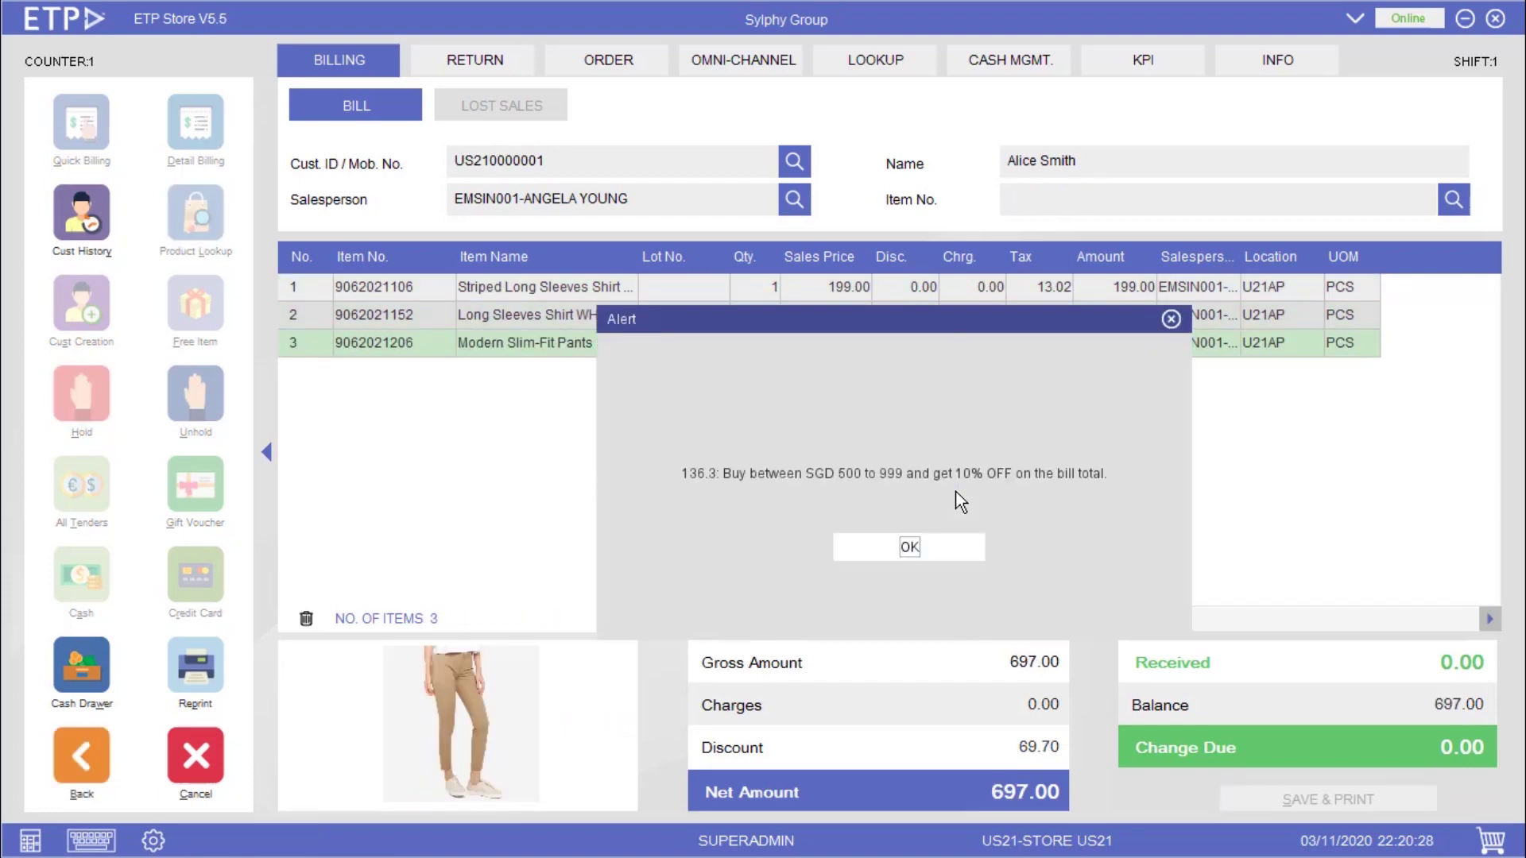
key(Return)
key(Escape)
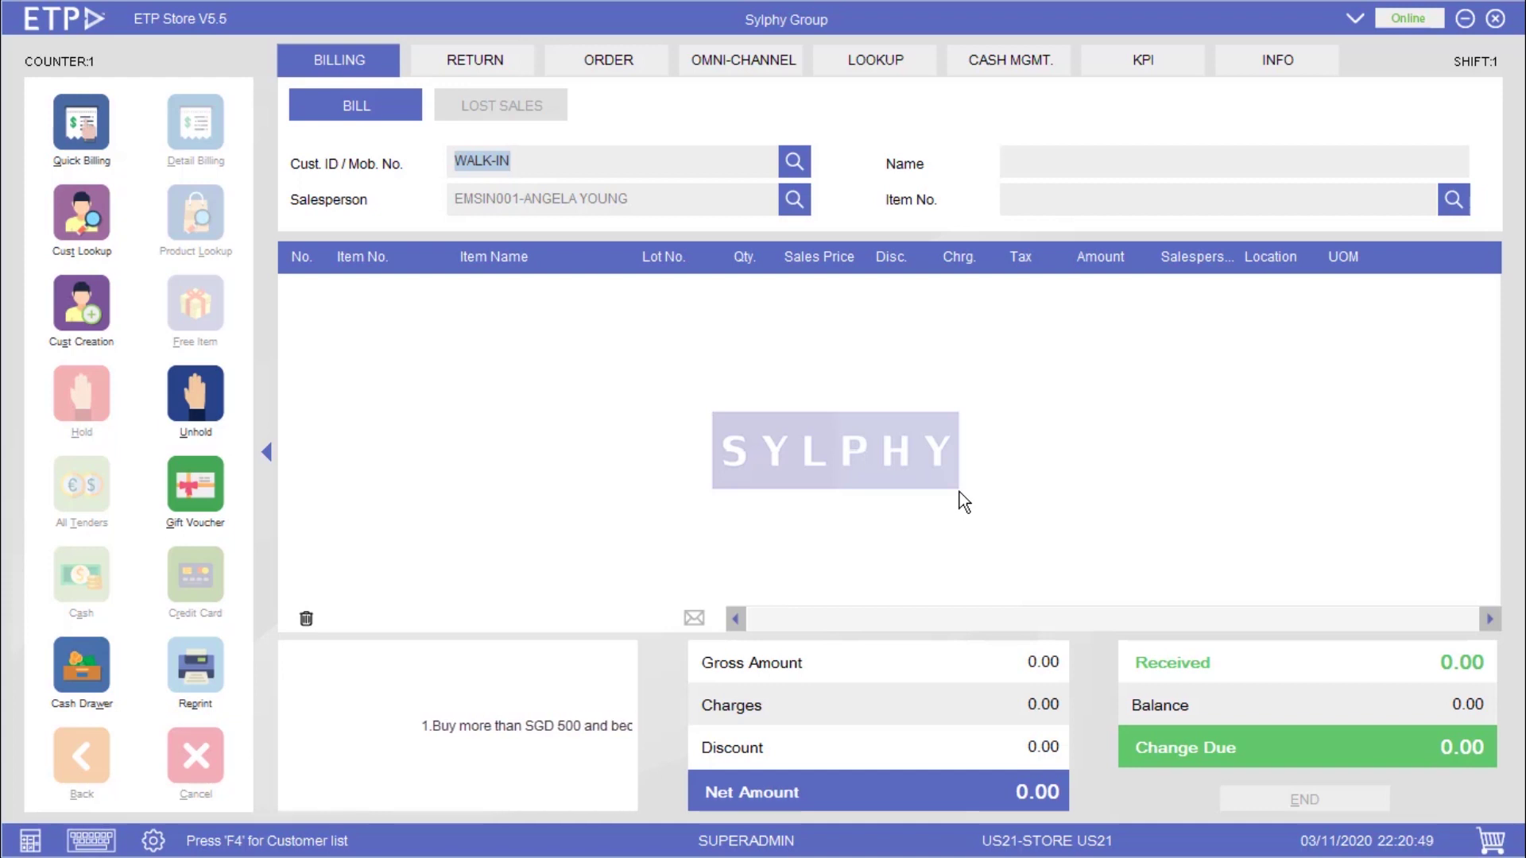
text(US210000002)
key(Return)
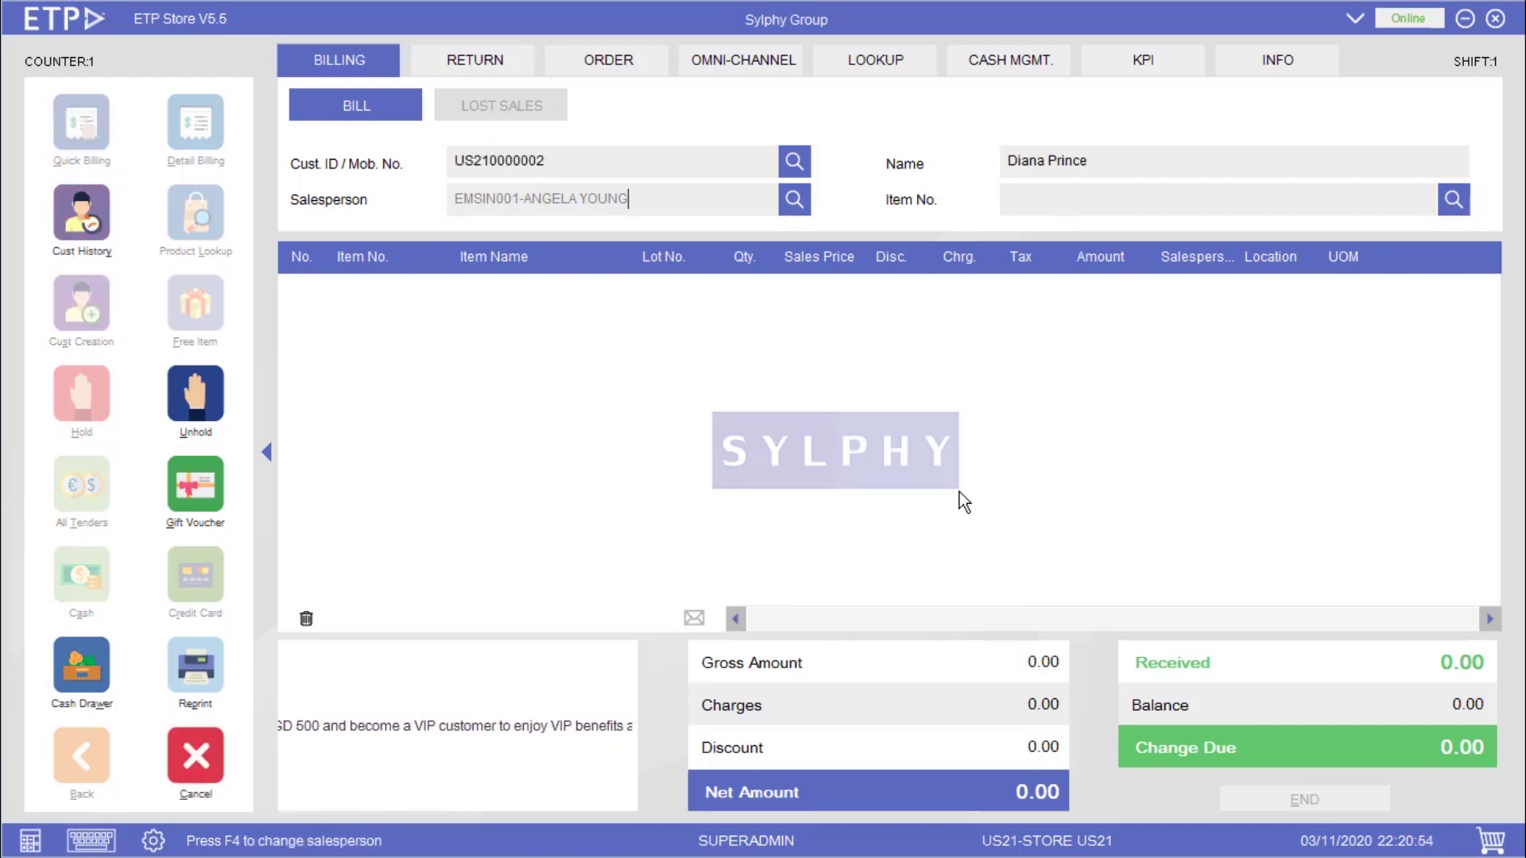
key(Return)
text(9062021106)
key(Return)
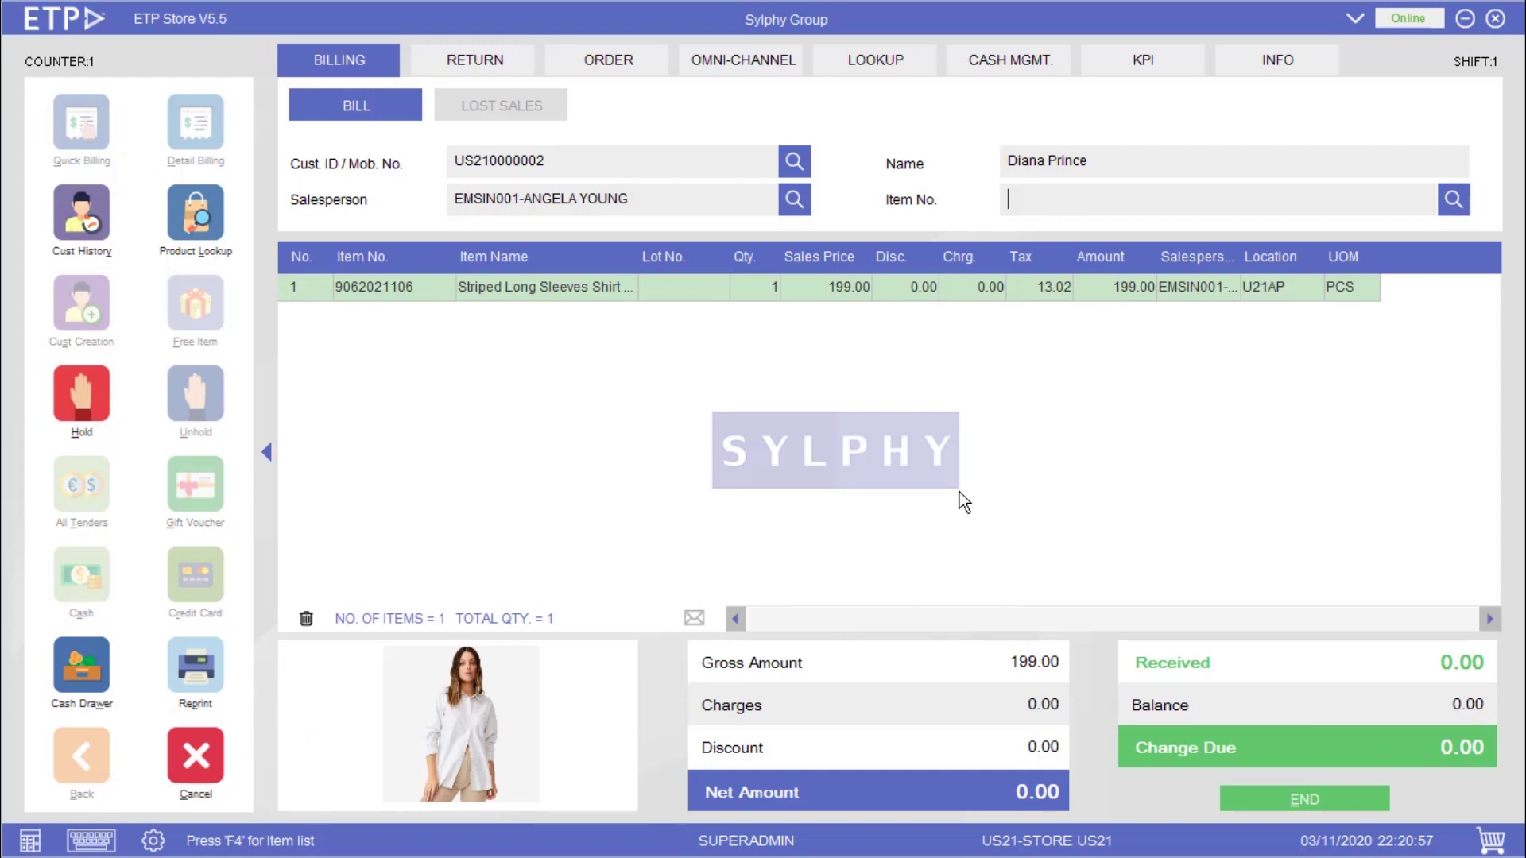
text(9062021152)
key(Return)
text(9062021206)
key(Return)
text(9062021303)
key(Return)
- Total the bill, accept the 100.00-off promotion, and tender 996.00 cash
key(alt+e)
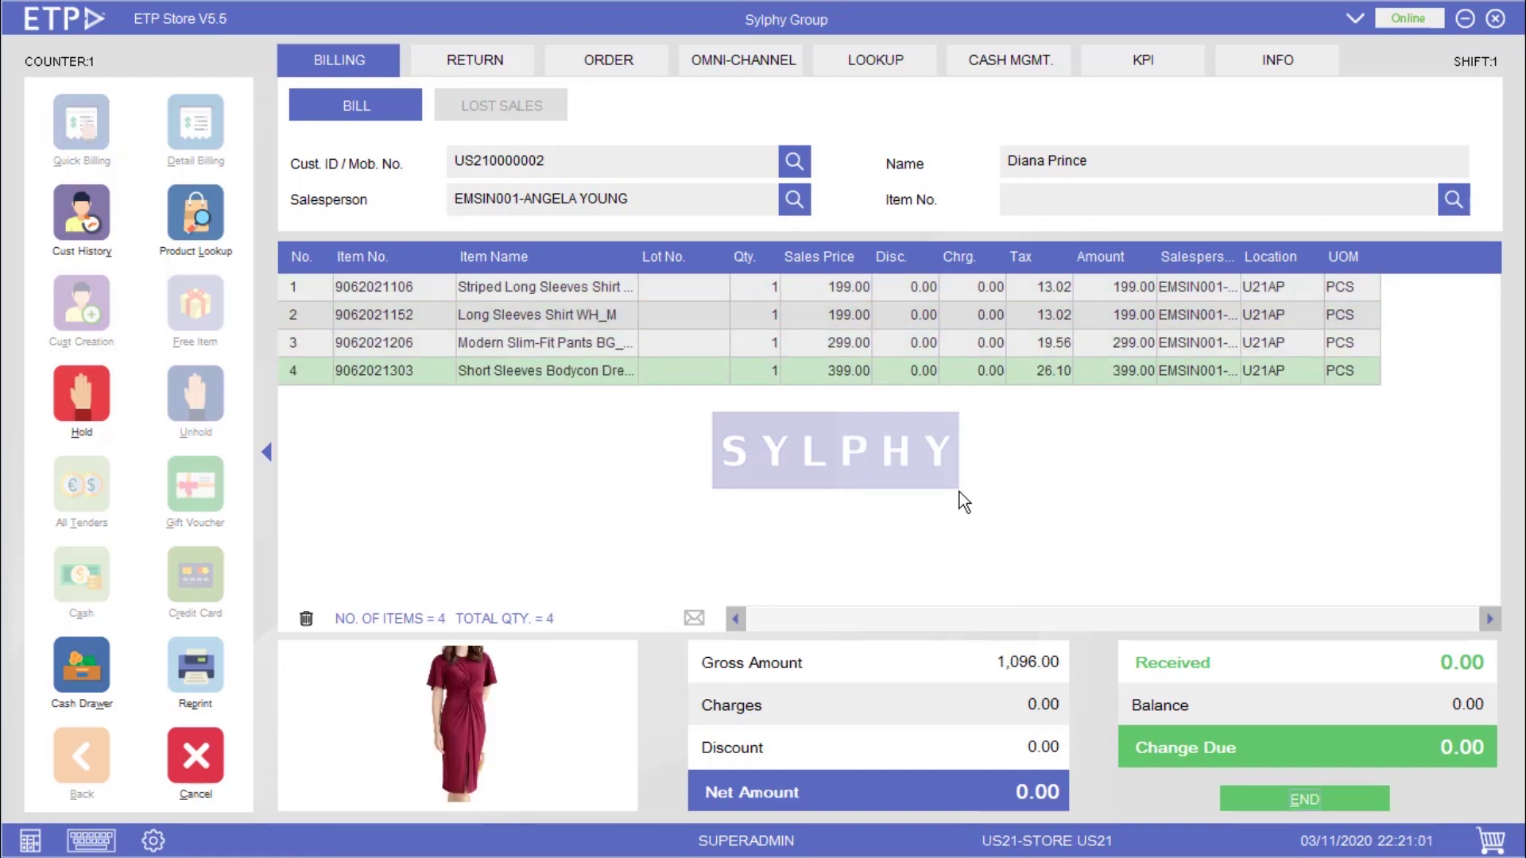
key(Return)
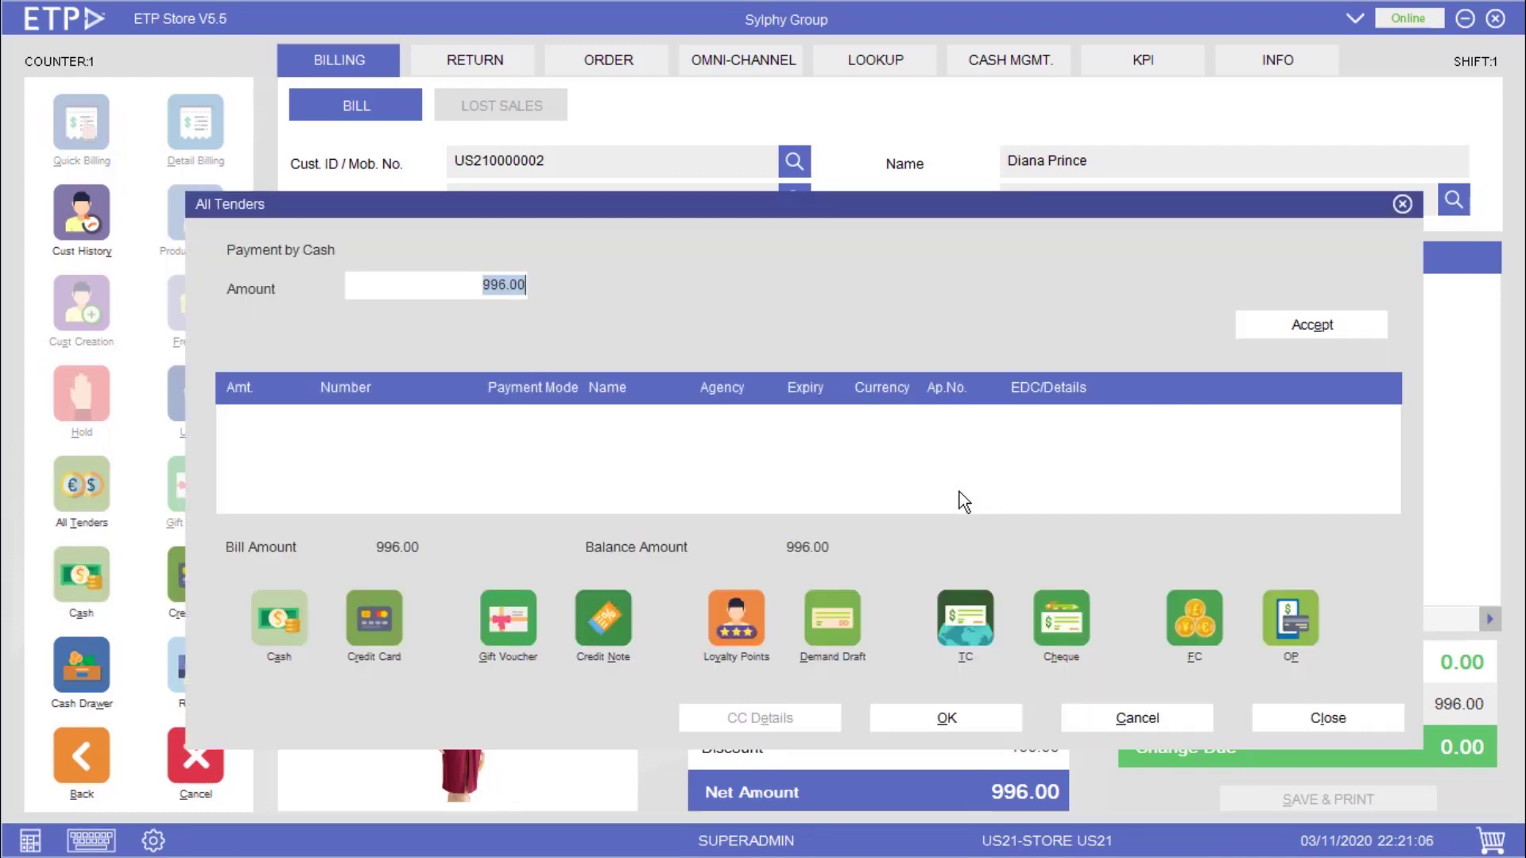
key(Escape)
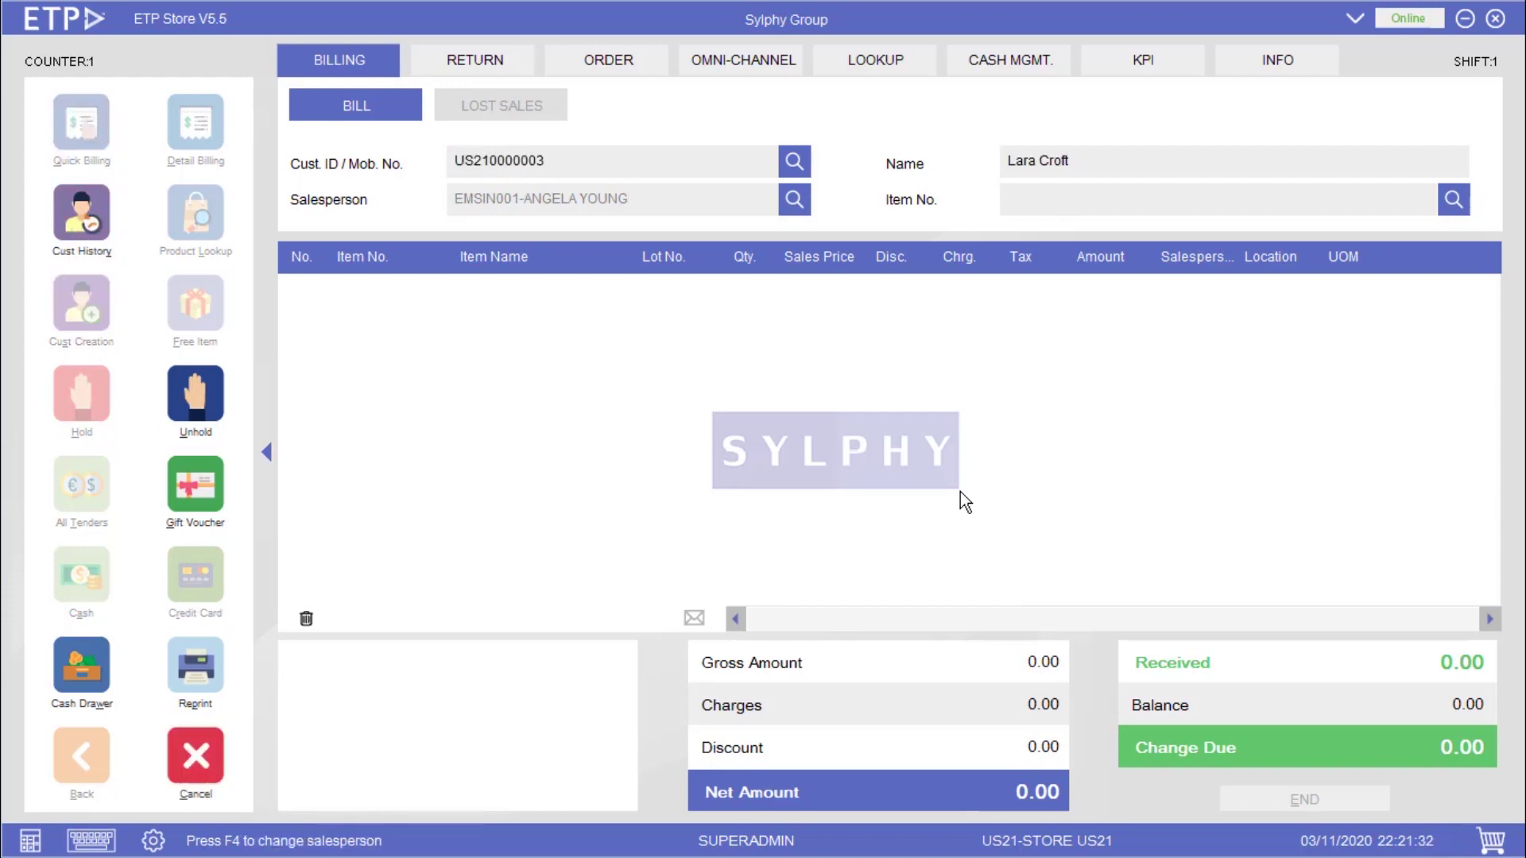
key(Return)
text(9062021106)
key(Return)
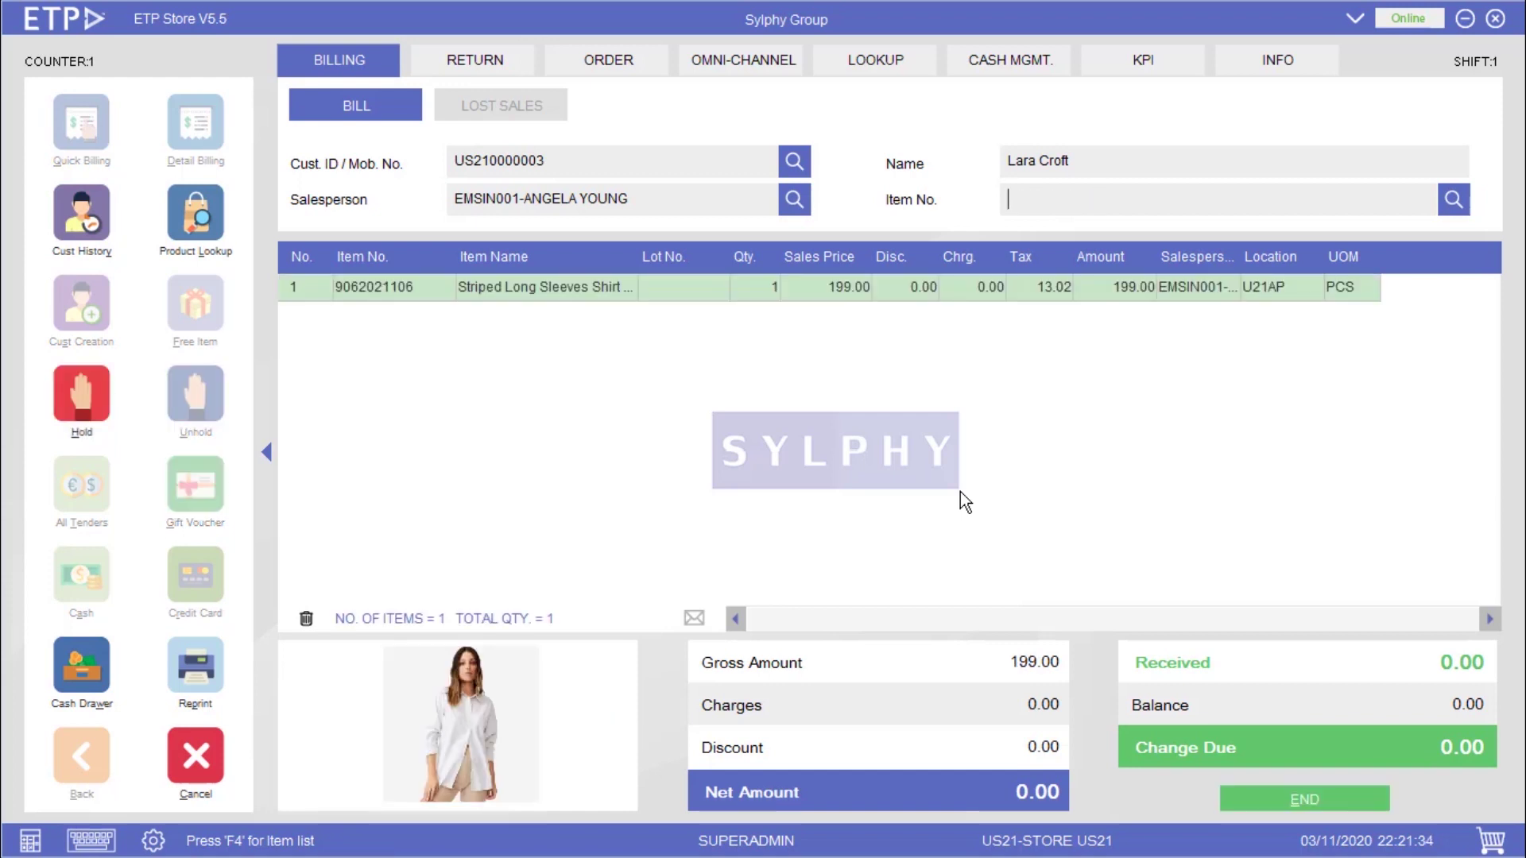
text(9062021152)
key(Return)
text(9062021206)
key(Return)
text(9062021303)
key(Return)
text(9062021505)
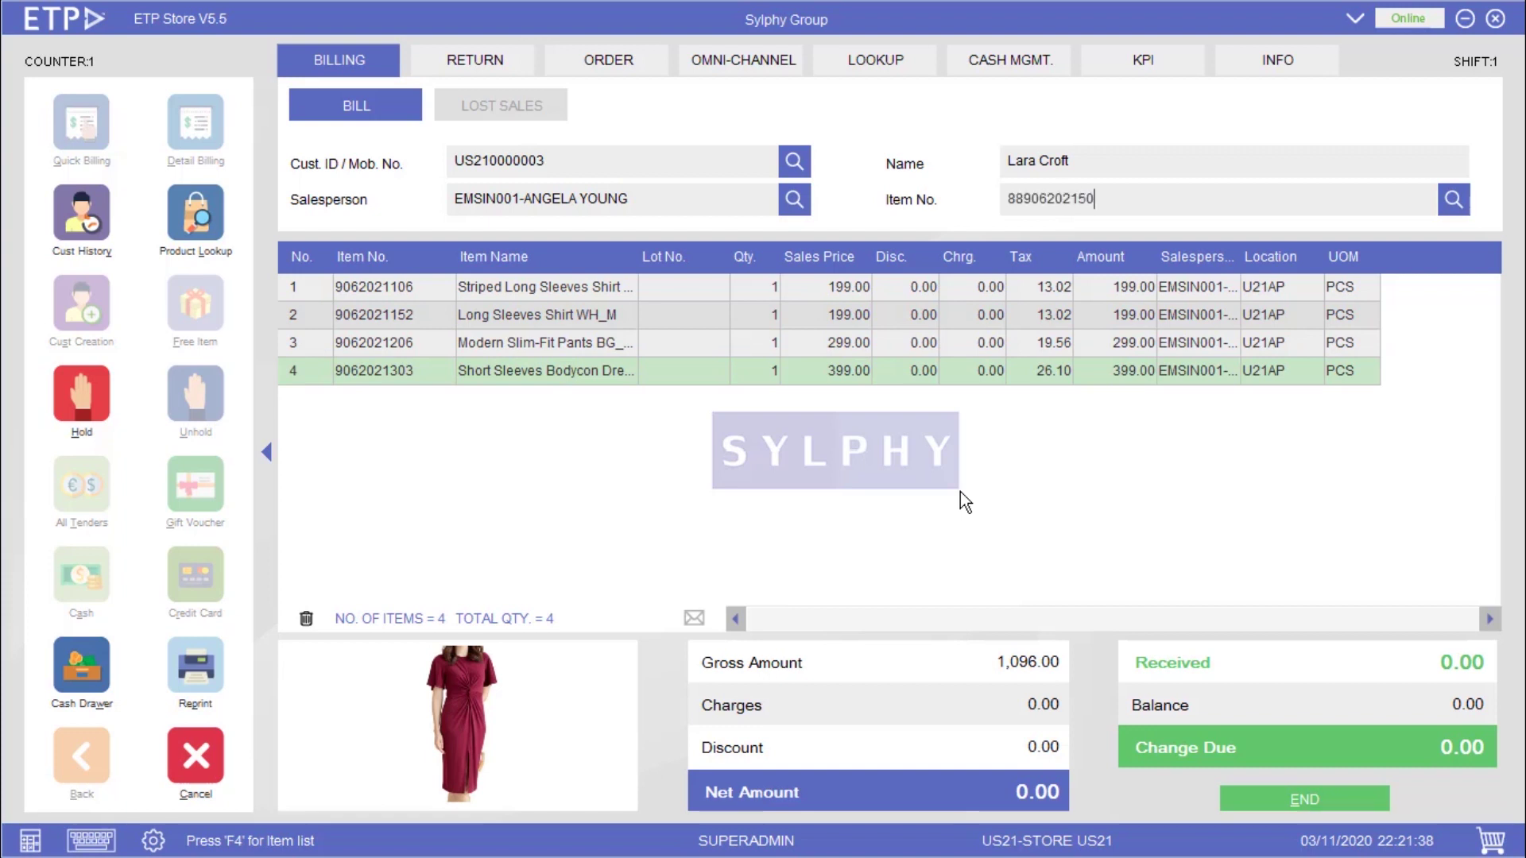
key(Return)
text(9062021605)
key(Return)
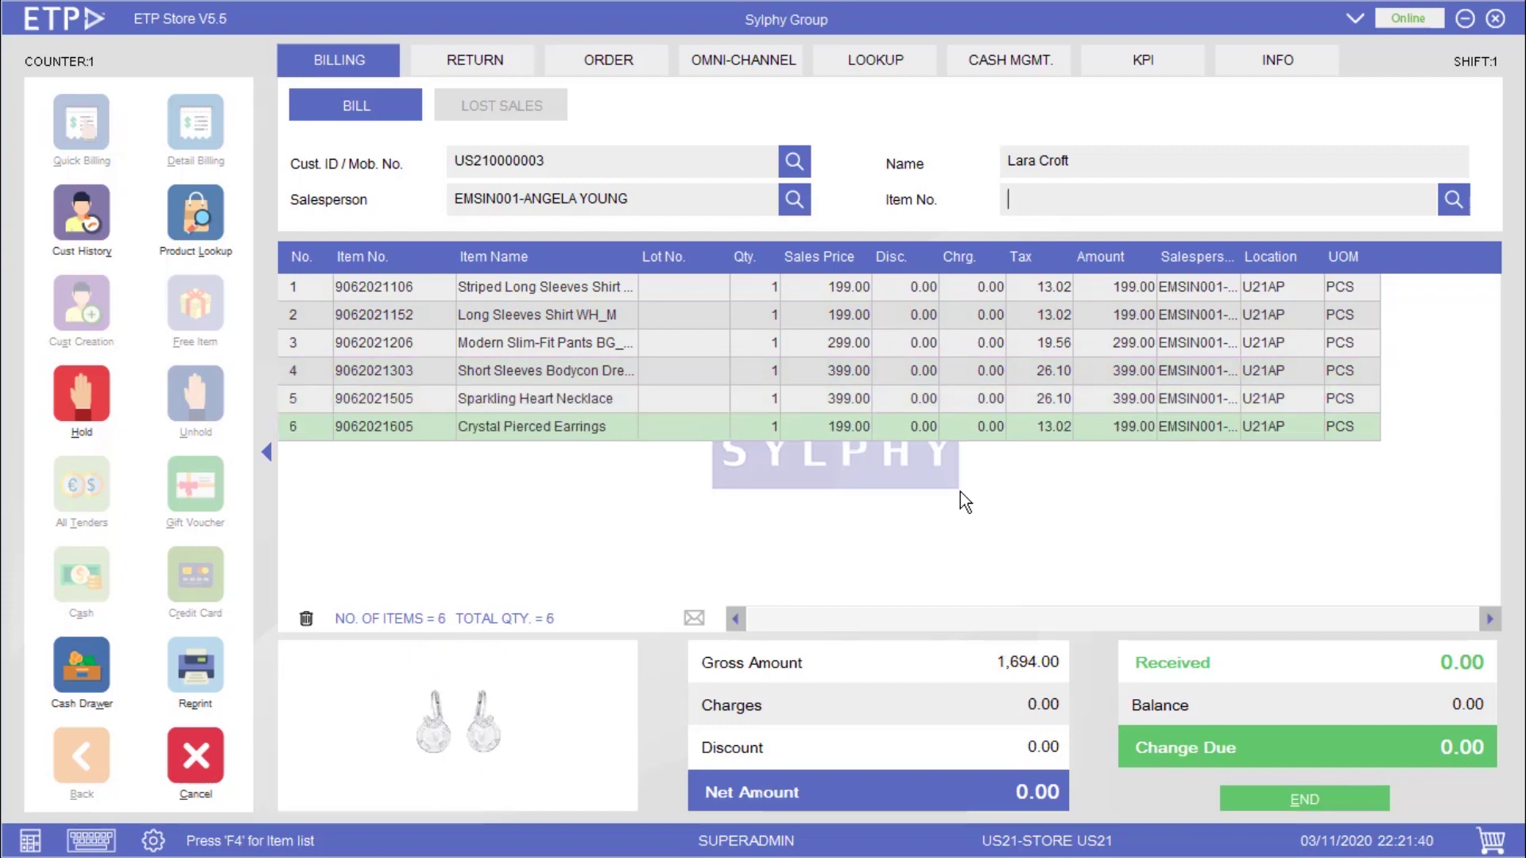
key(Return)
key(Return)
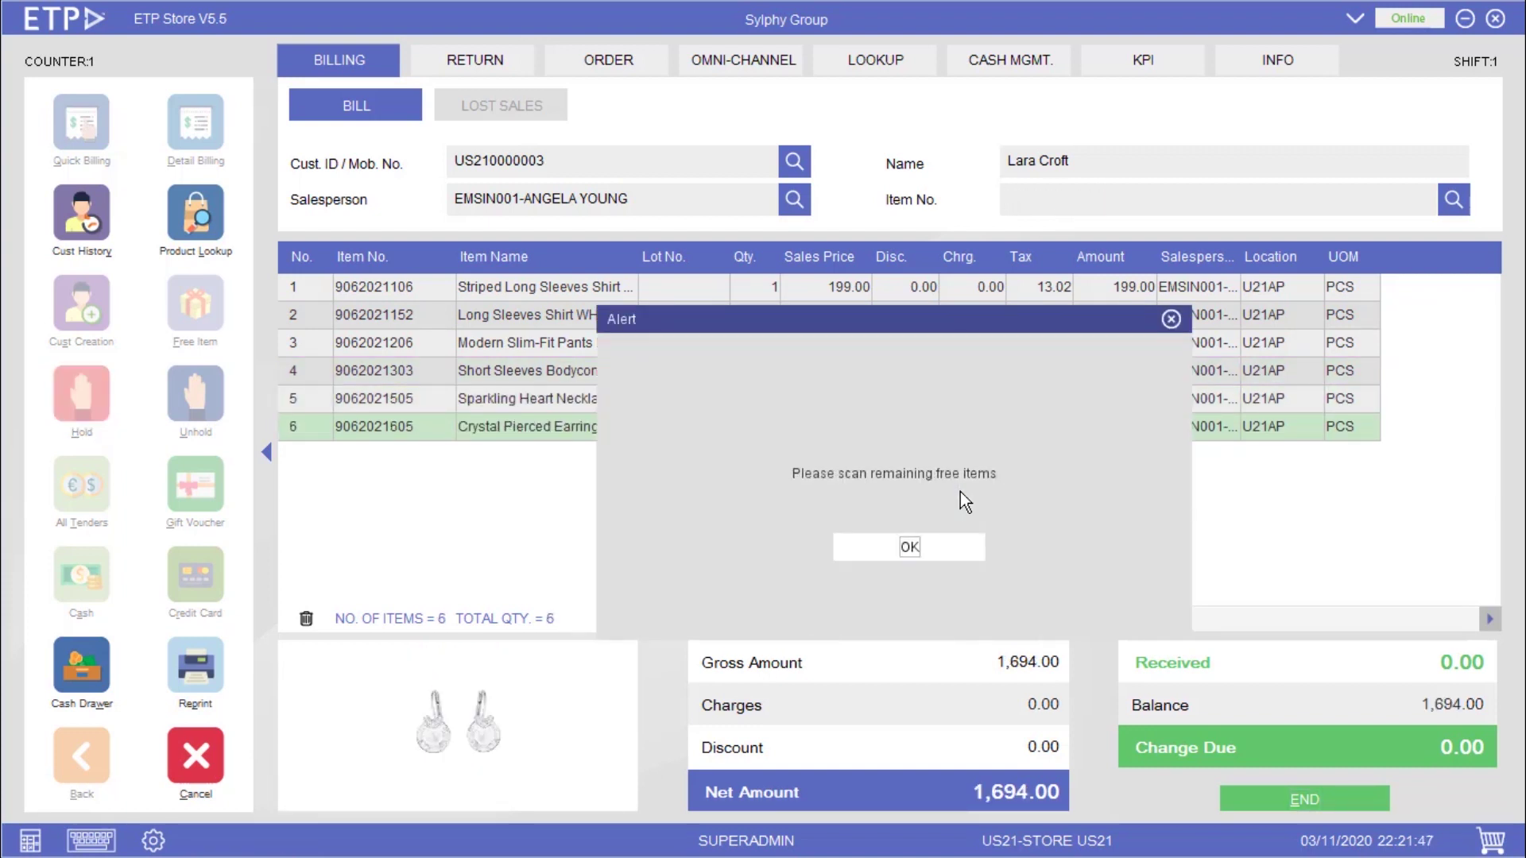
key(Return)
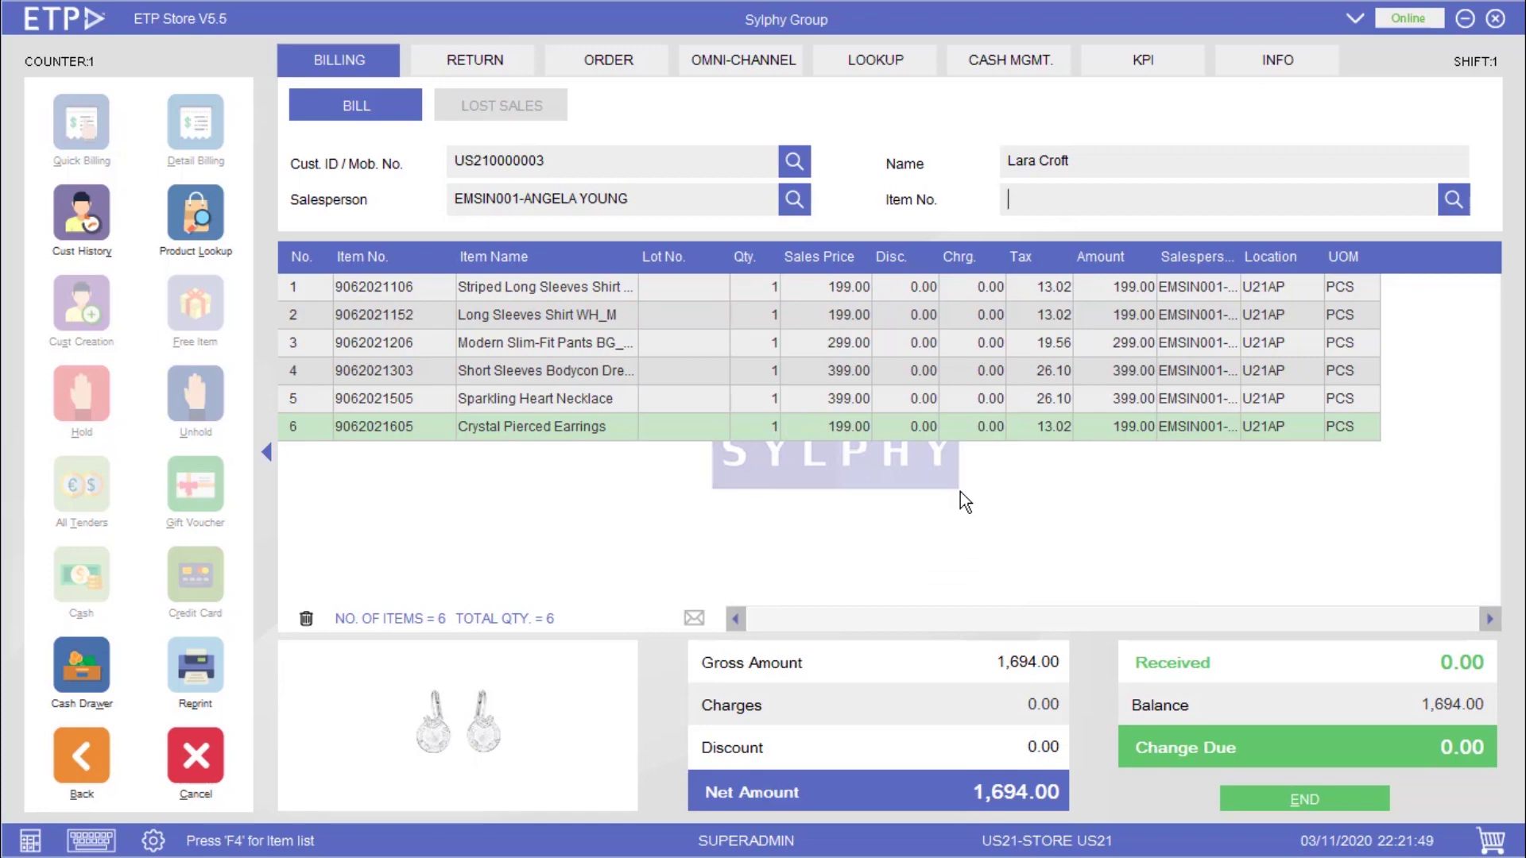
text(9062021402)
key(Return)
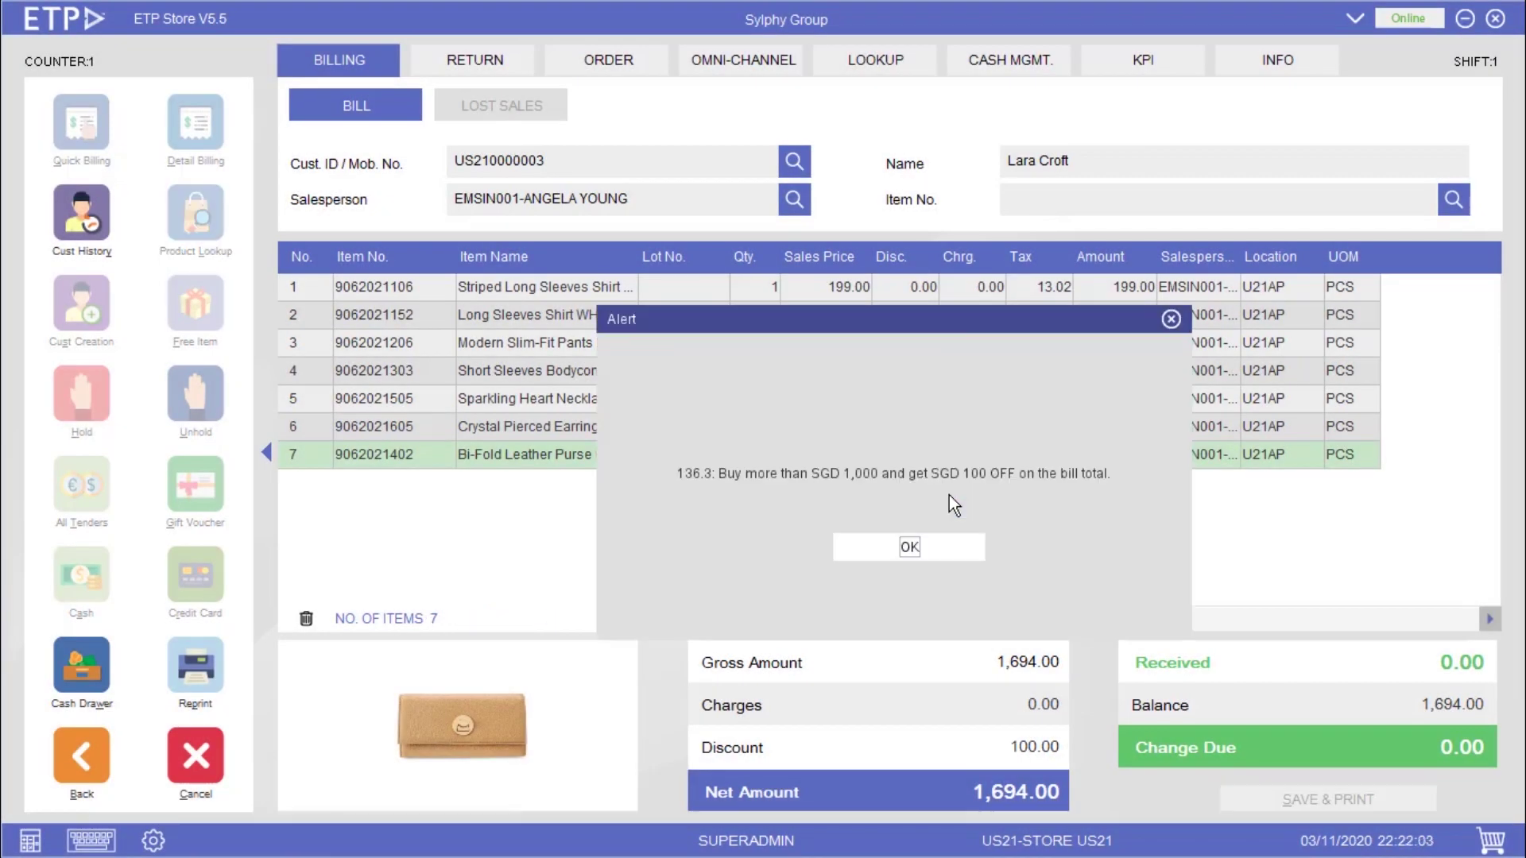
key(Return)
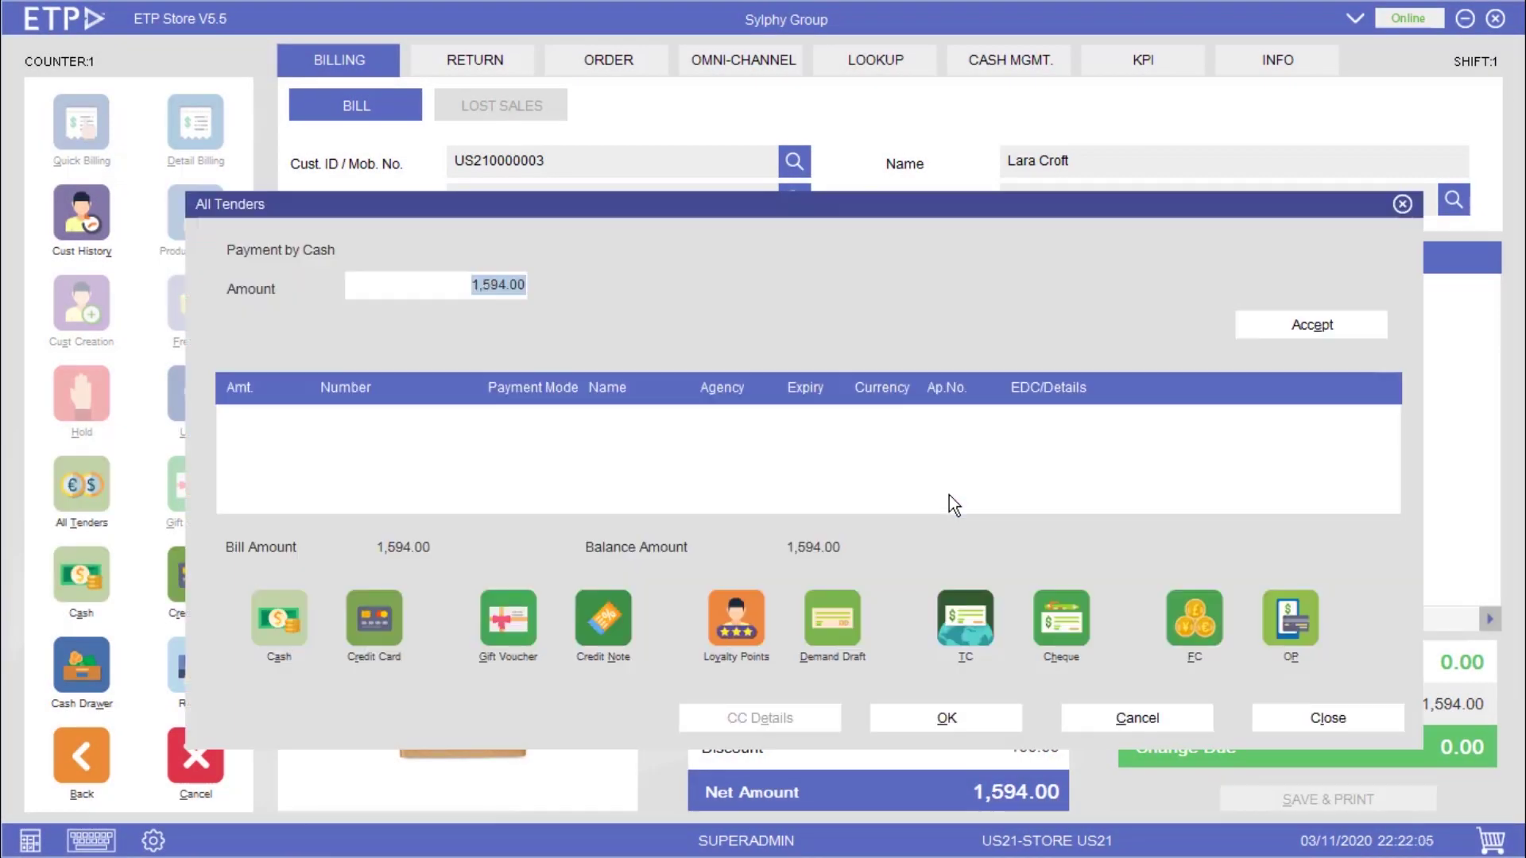
key(Escape)
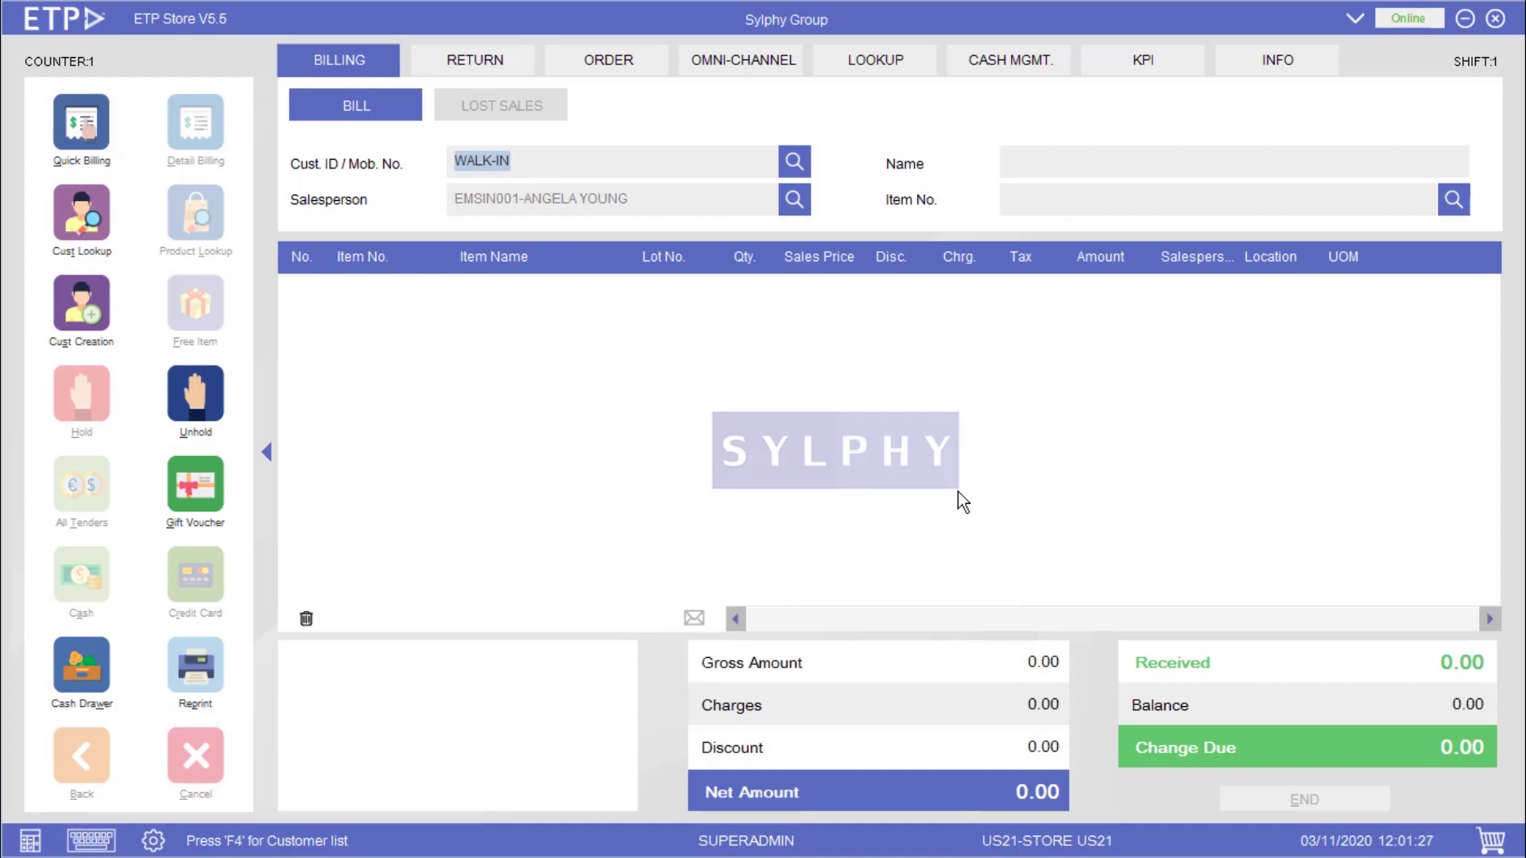
text(US210000001)
key(Return)
key(Return)
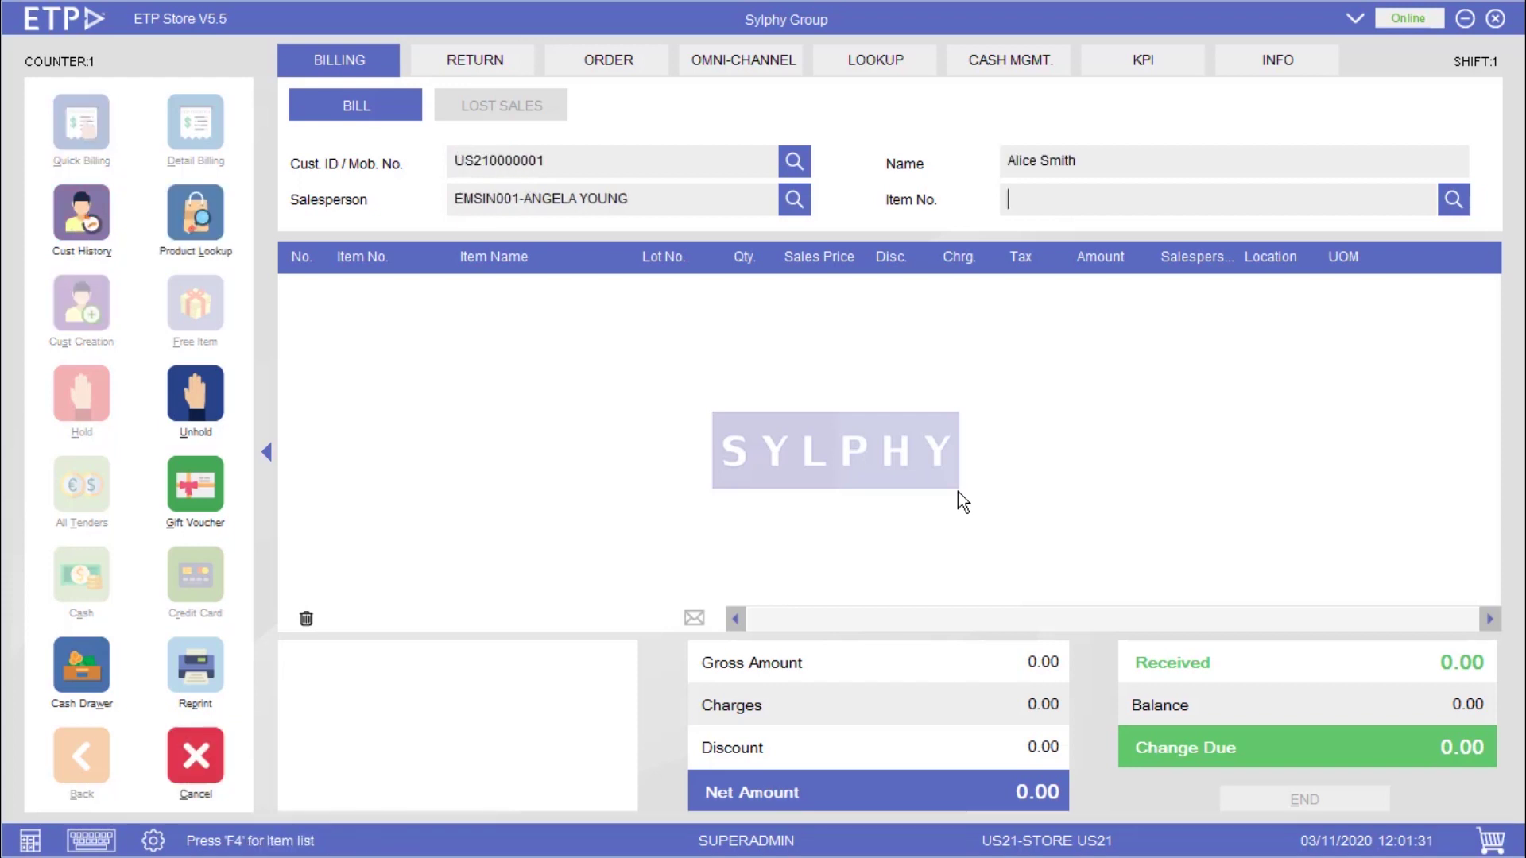
text(9062021108)
key(Return)
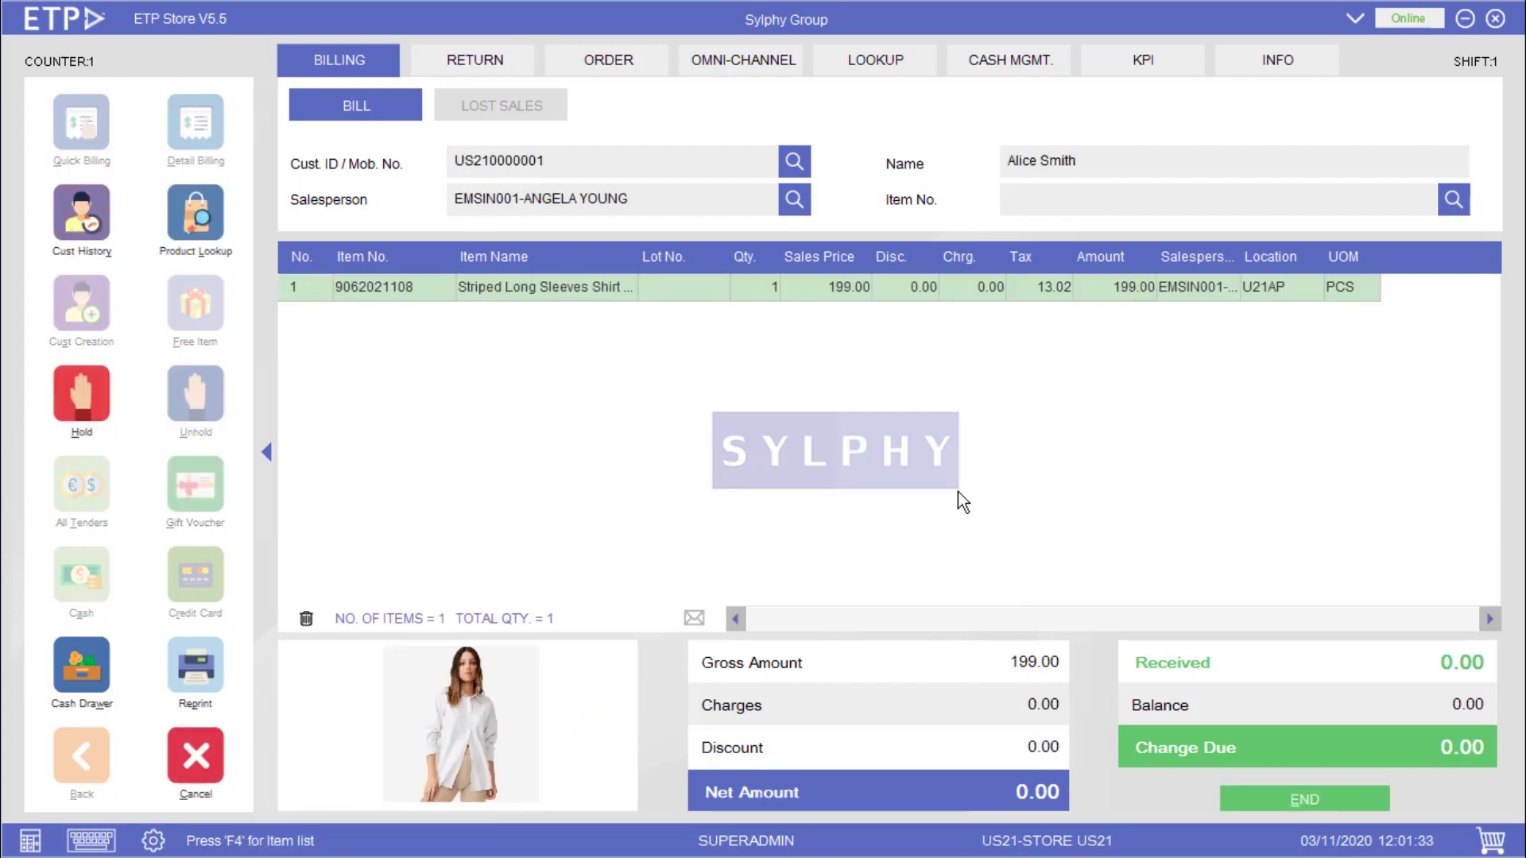
text(9062021154)
key(Return)
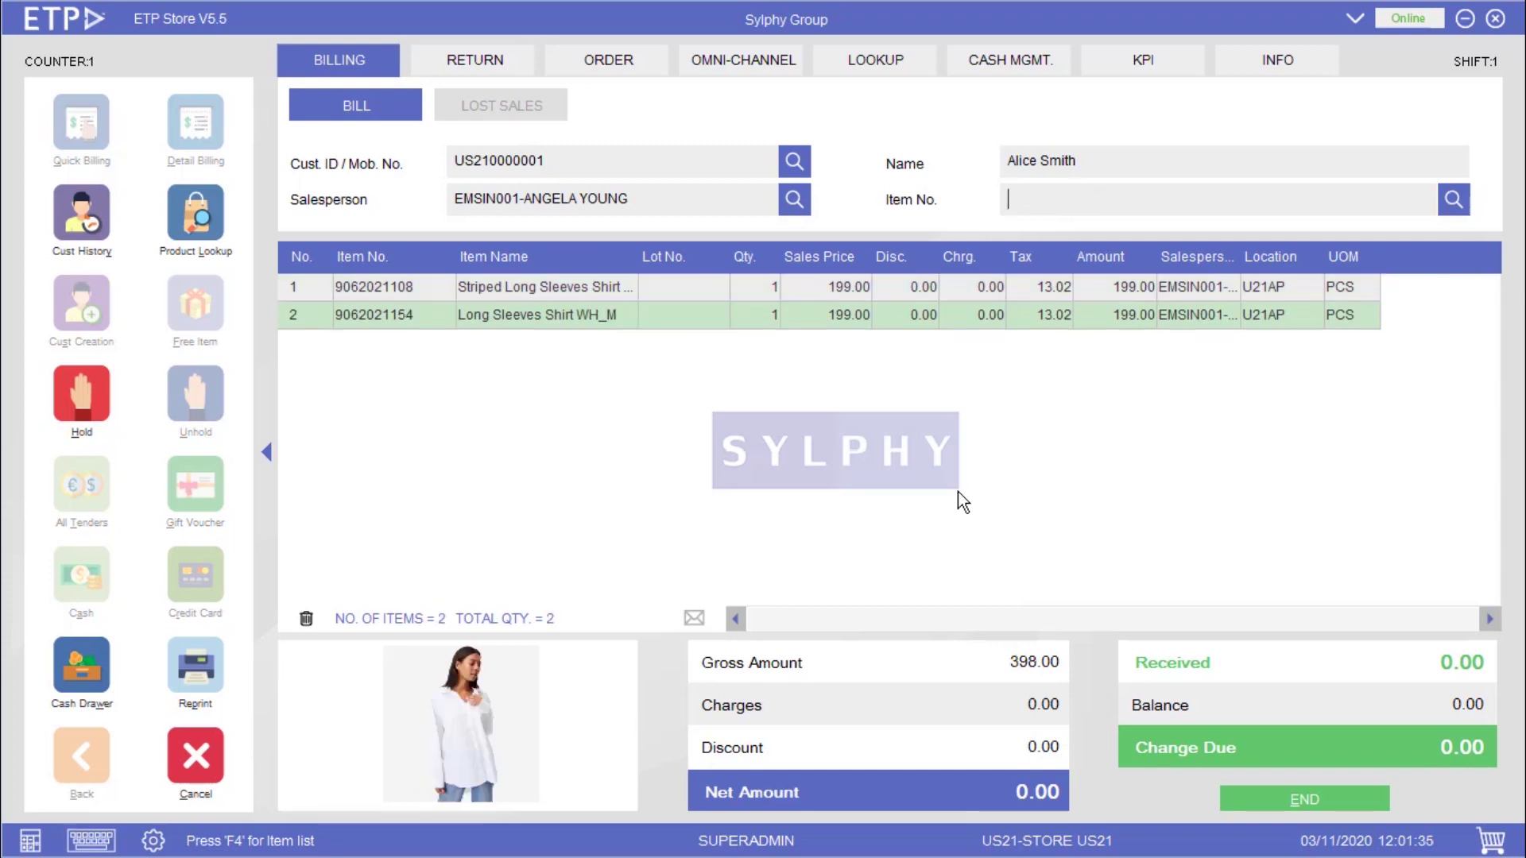
text(889062021207)
key(Return)
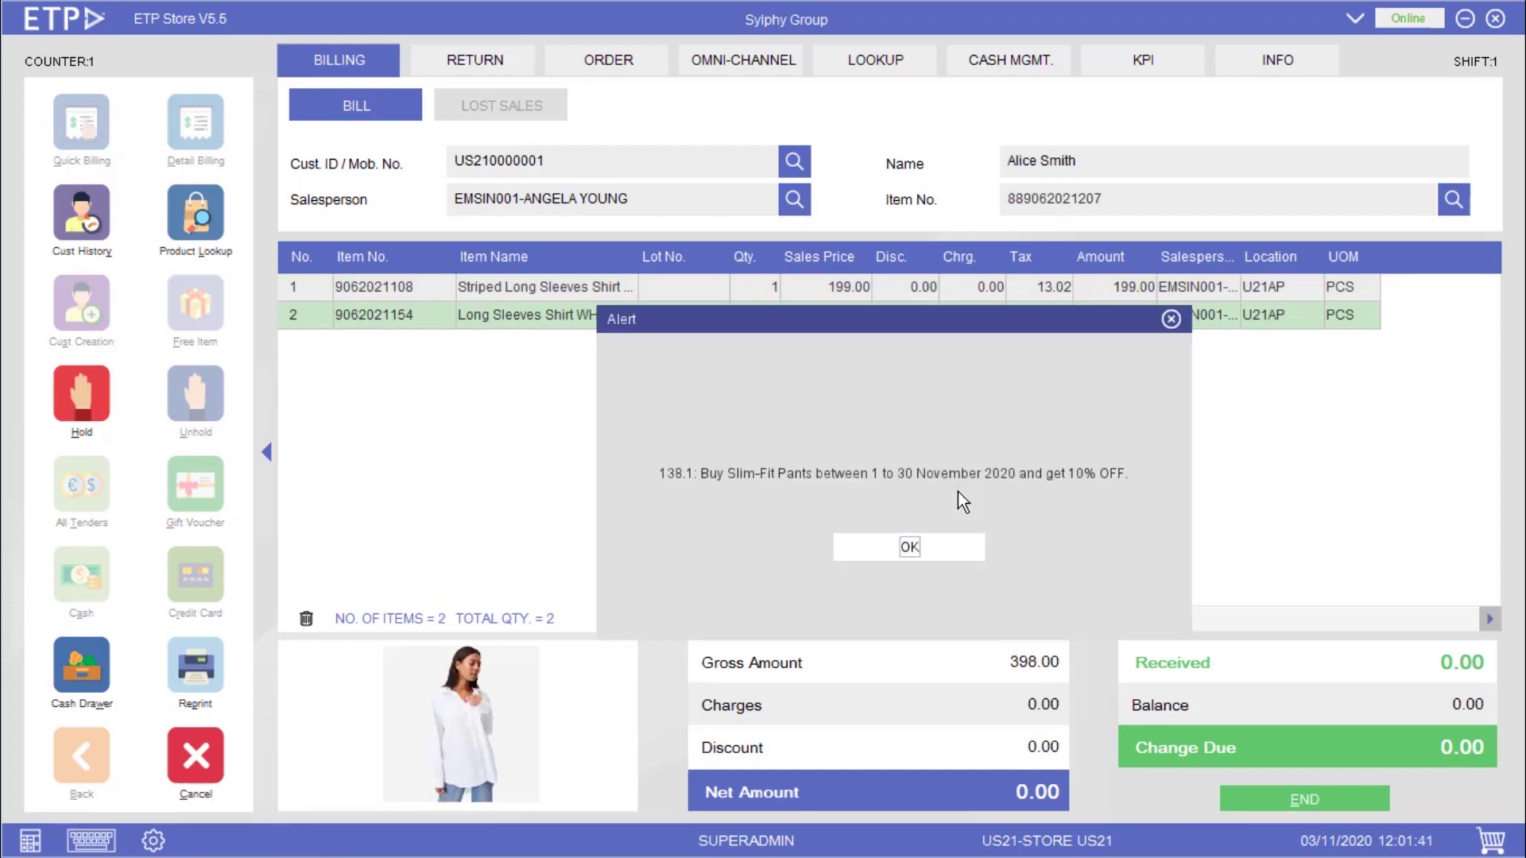
key(Return)
text(889062021304)
key(Return)
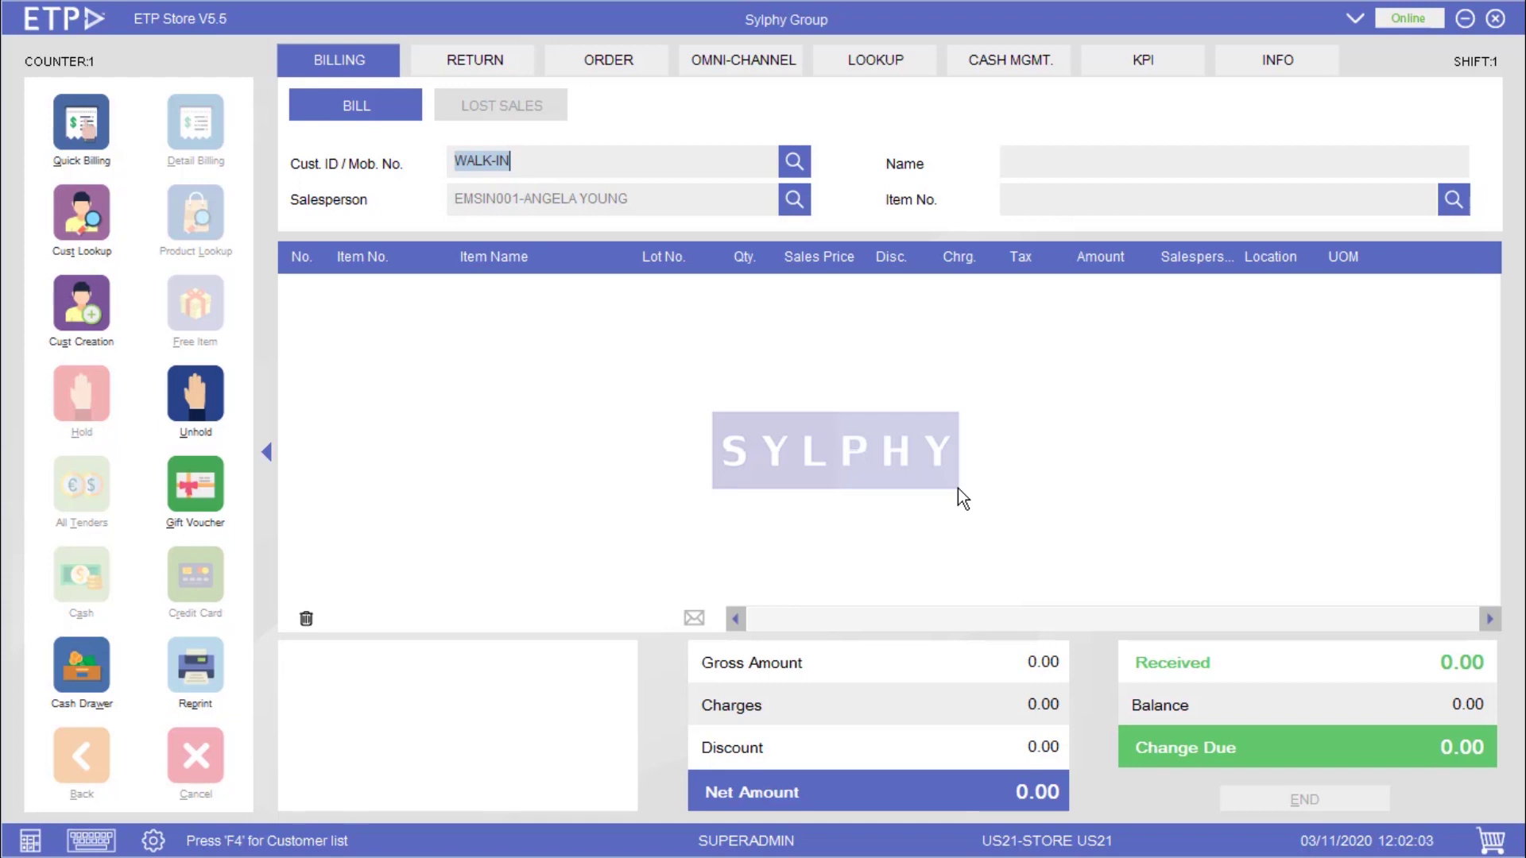
text(US210000002)
key(Return)
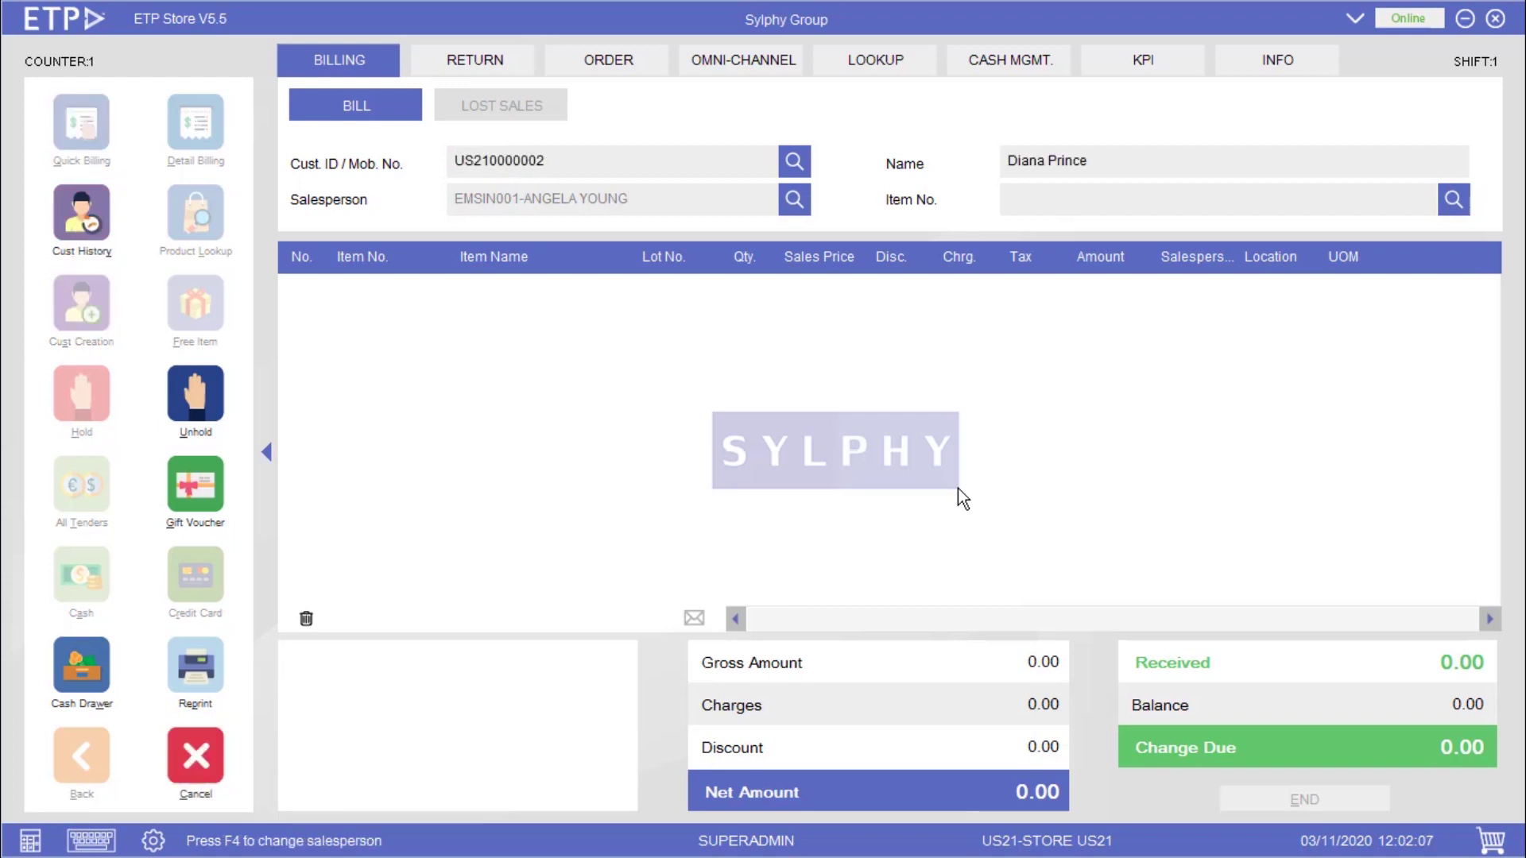
key(Return)
text(889062021108)
key(Return)
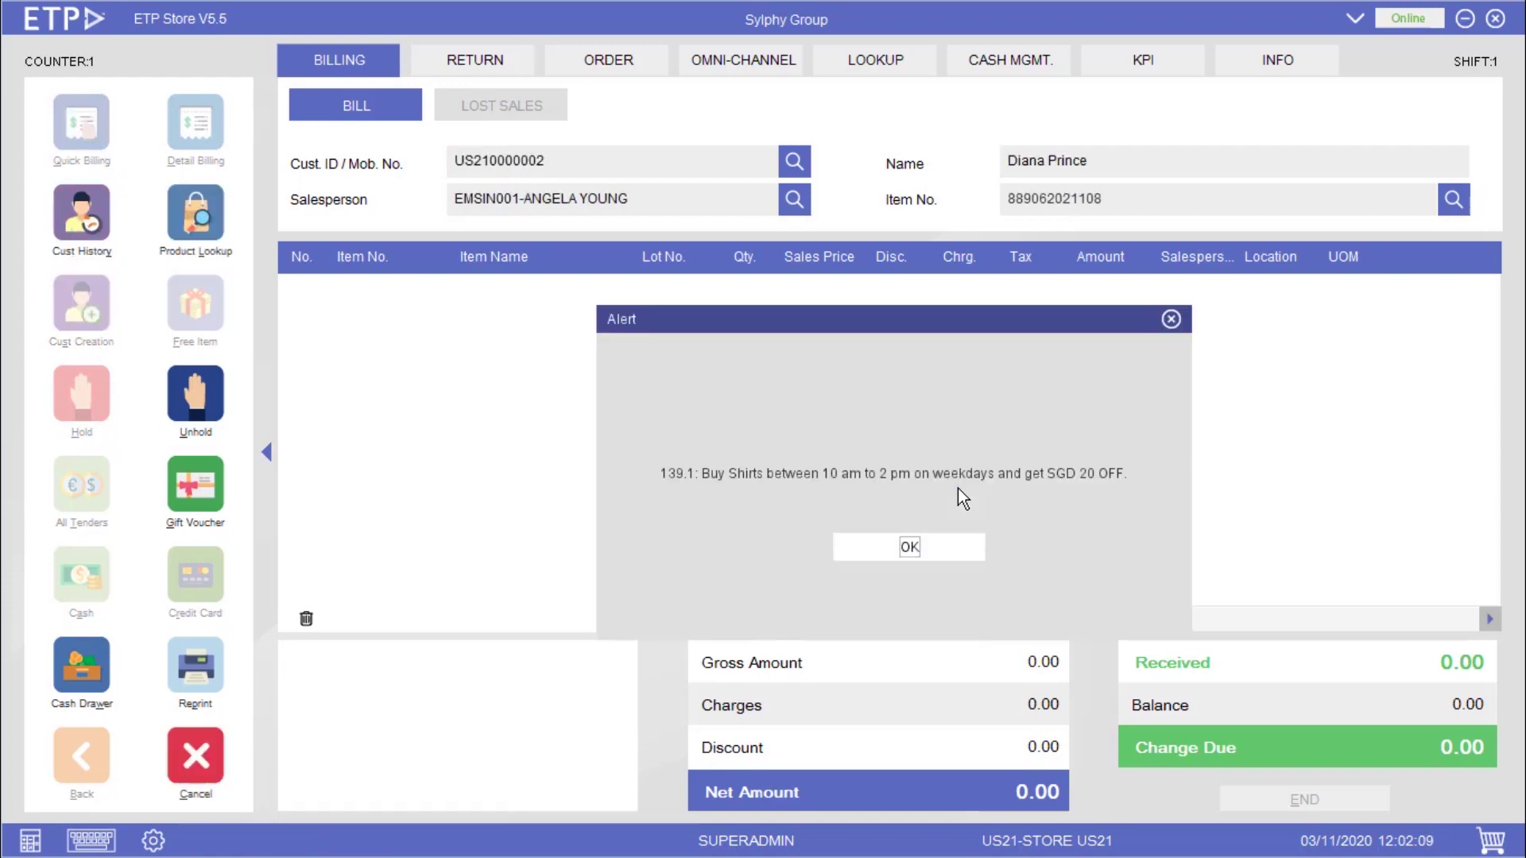
key(Return)
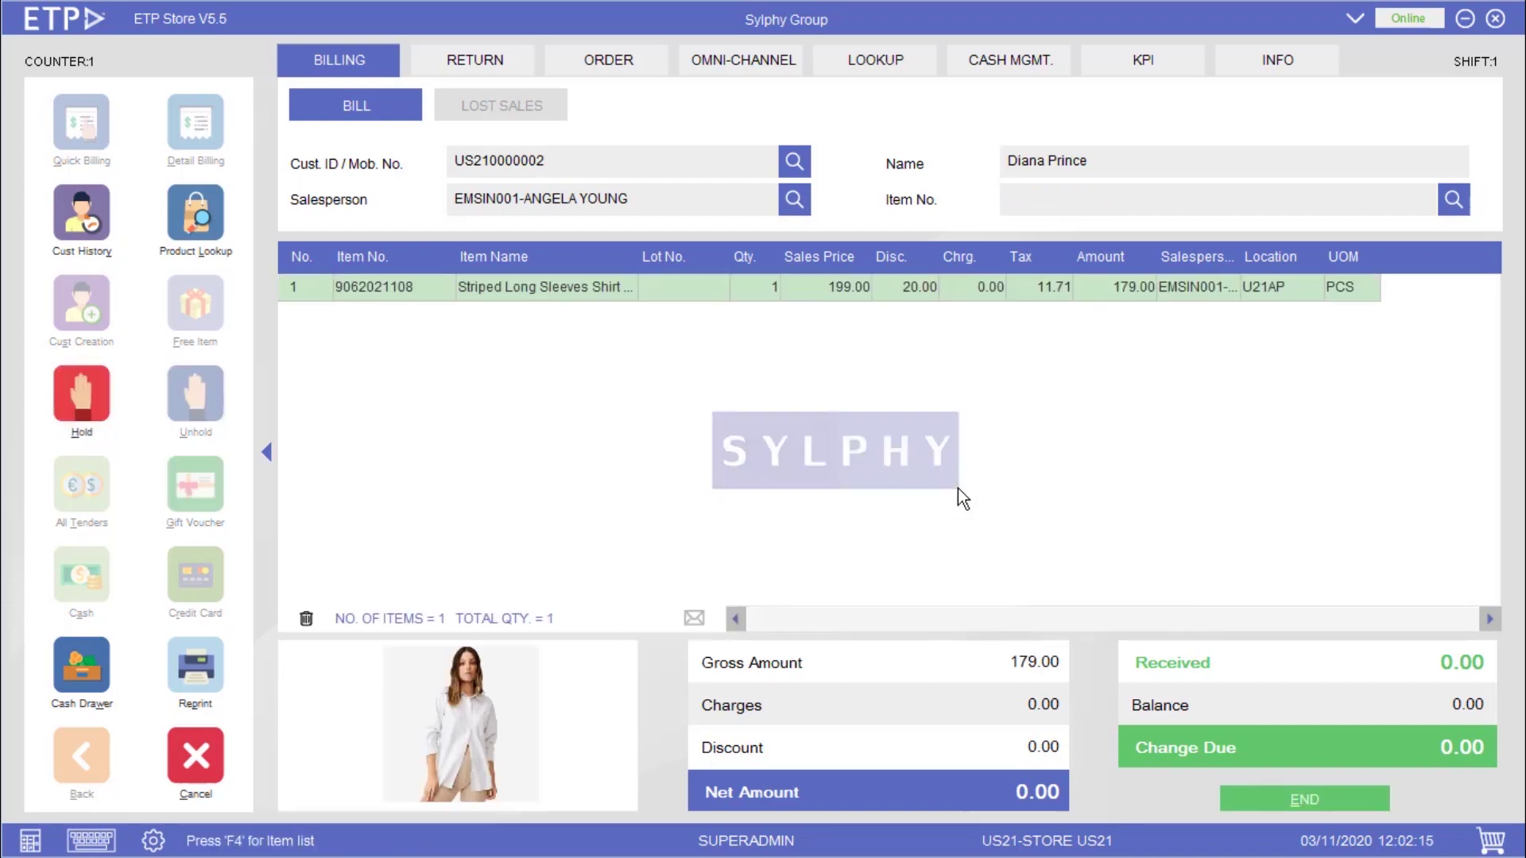
text(889062021154)
key(Return)
key(Return)
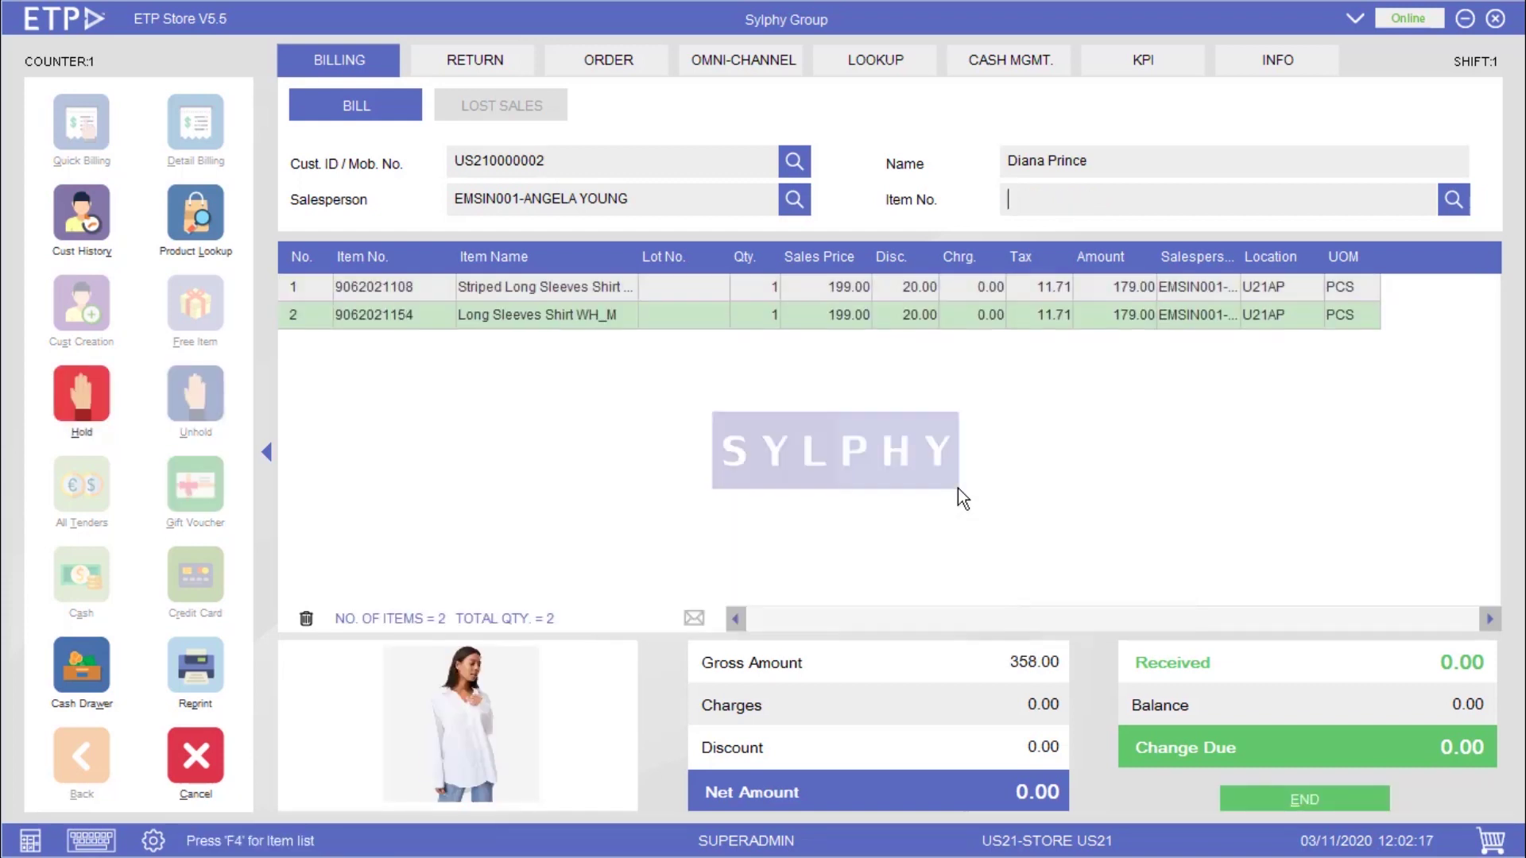
text(889062021208)
key(Return)
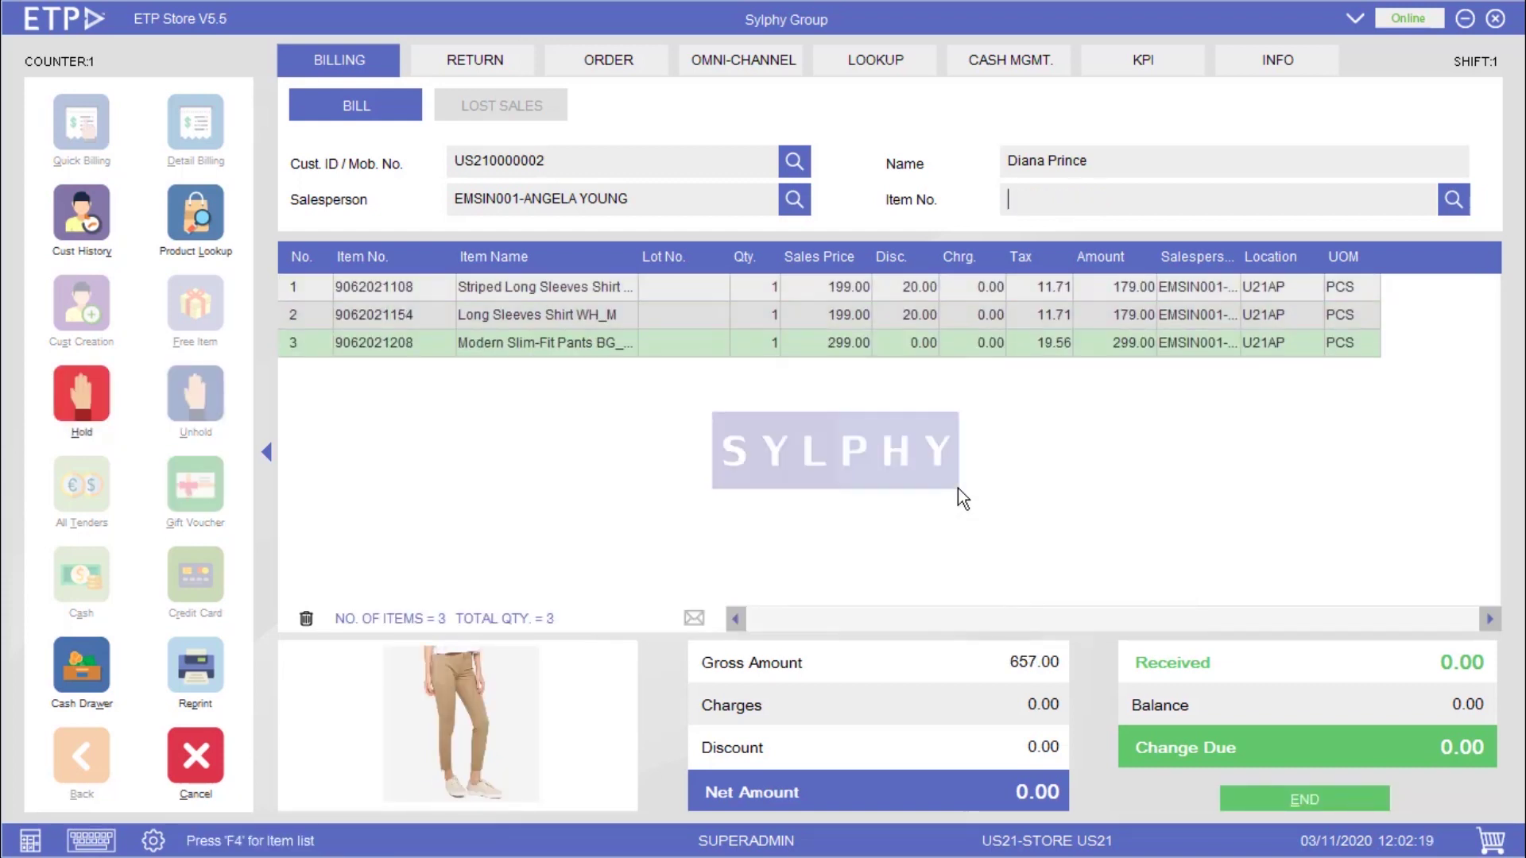
text(889062021304)
key(Return)
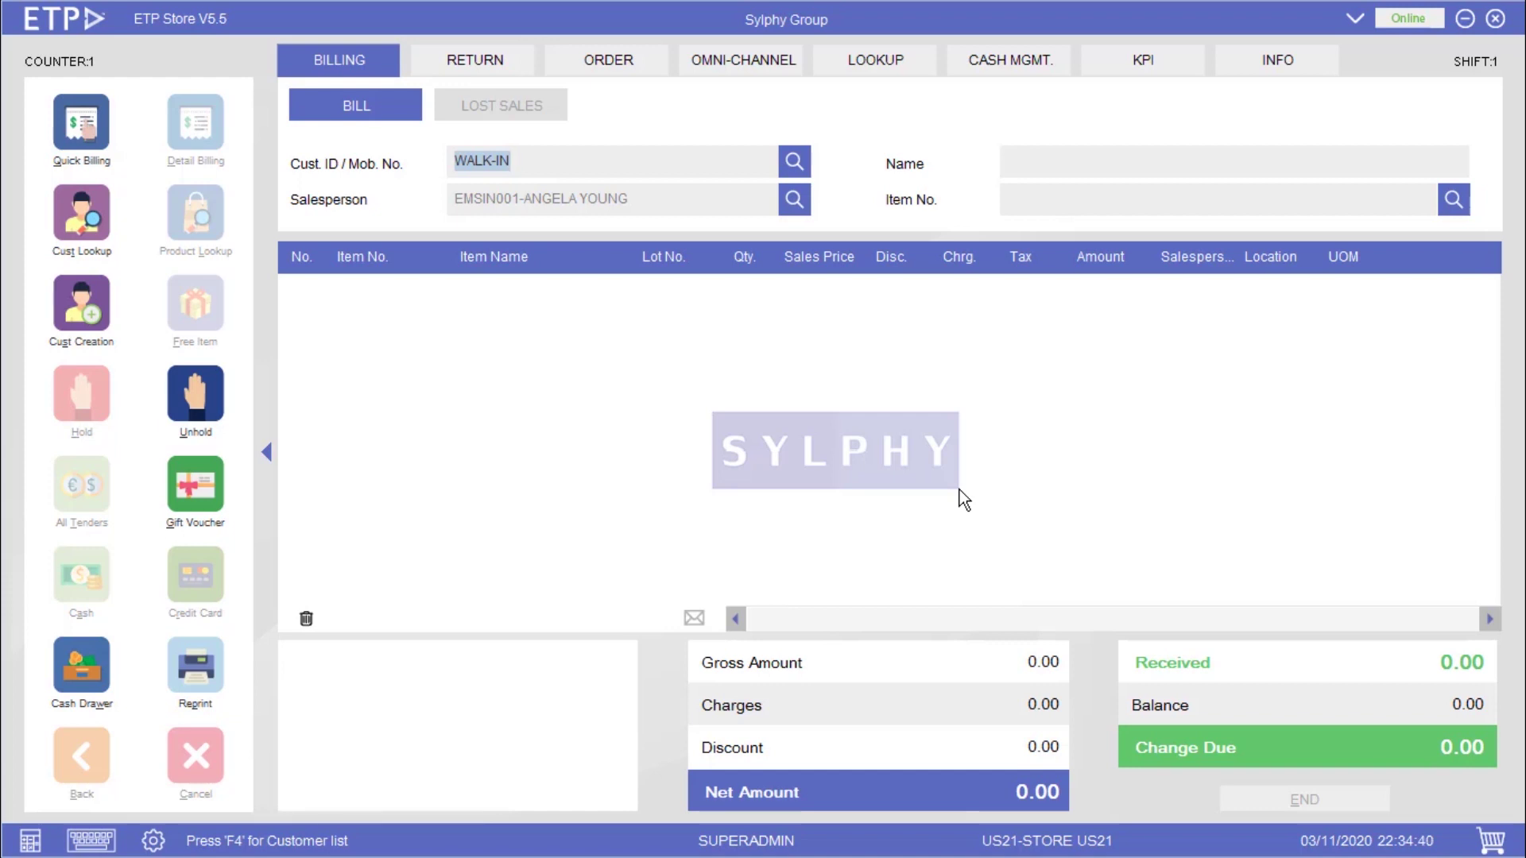
text(US210000001)
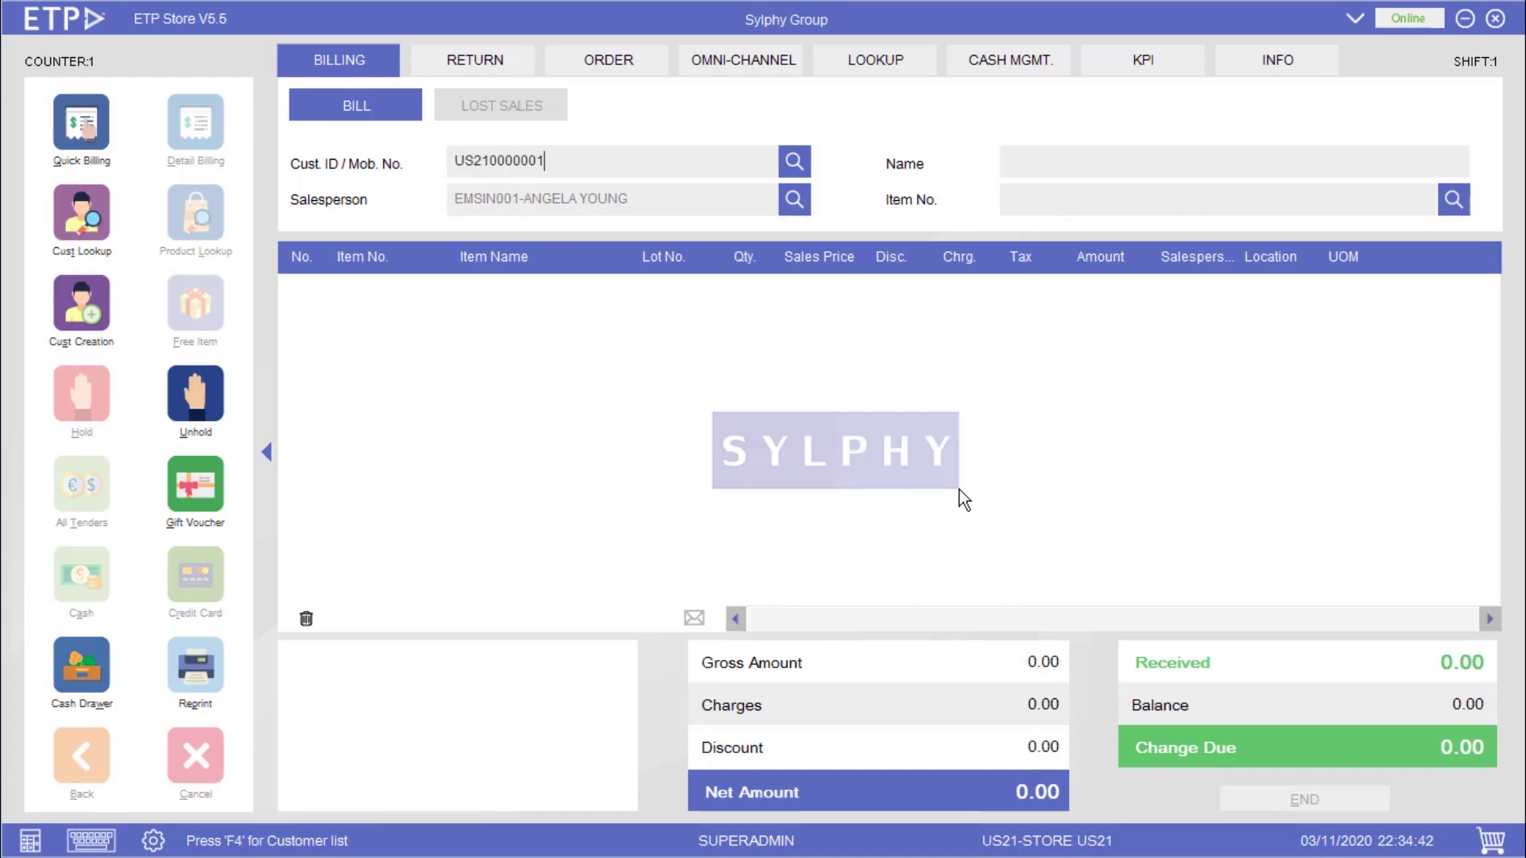
key(Return)
key(Return)
text(9062021107)
key(Return)
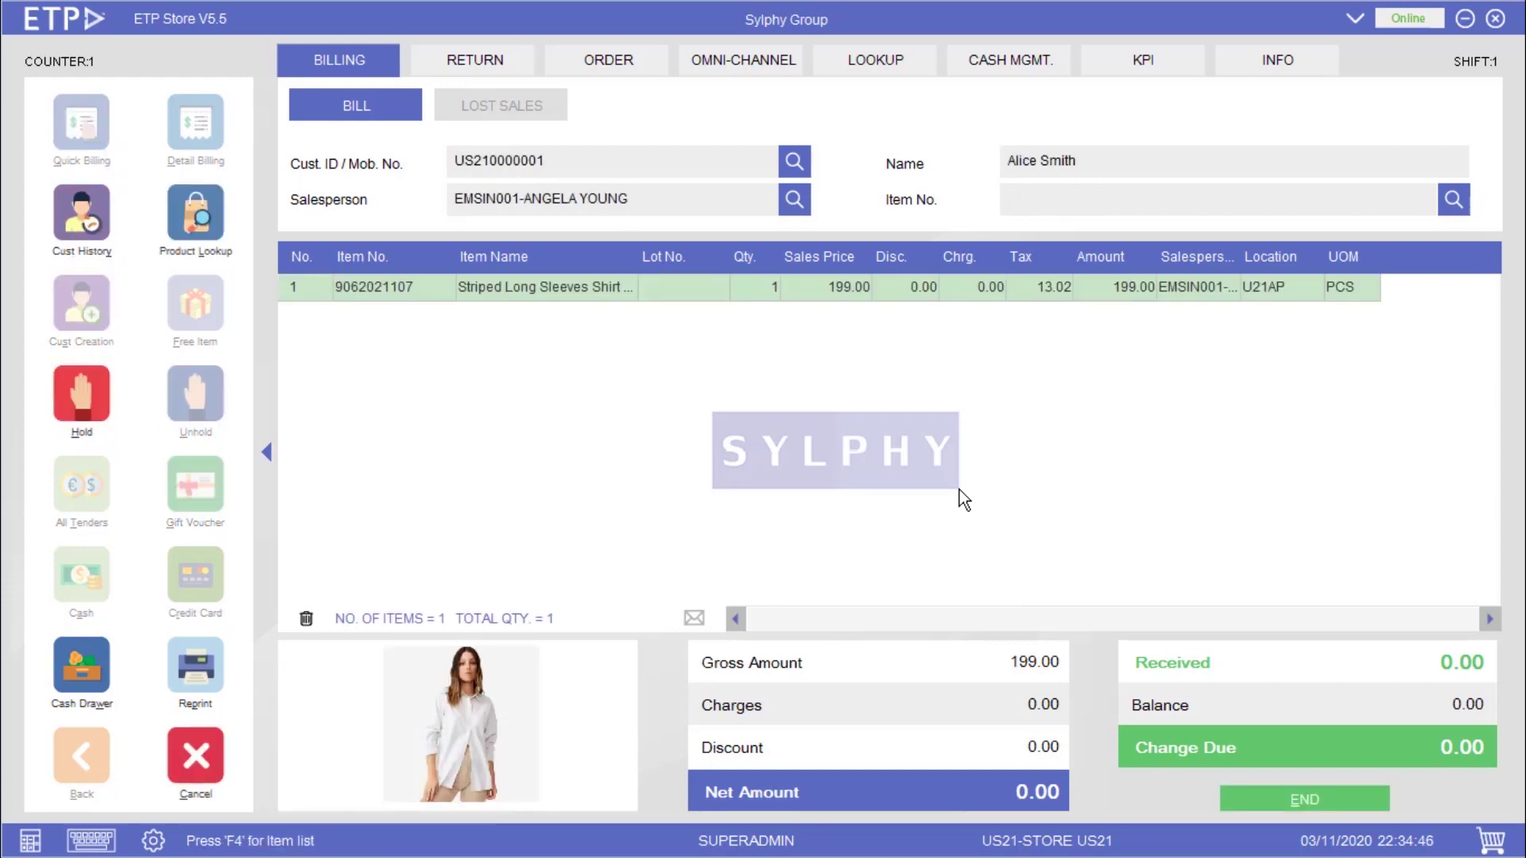
text(9062021153)
key(Return)
text(9062021209)
key(Return)
text(9062021305)
key(Return)
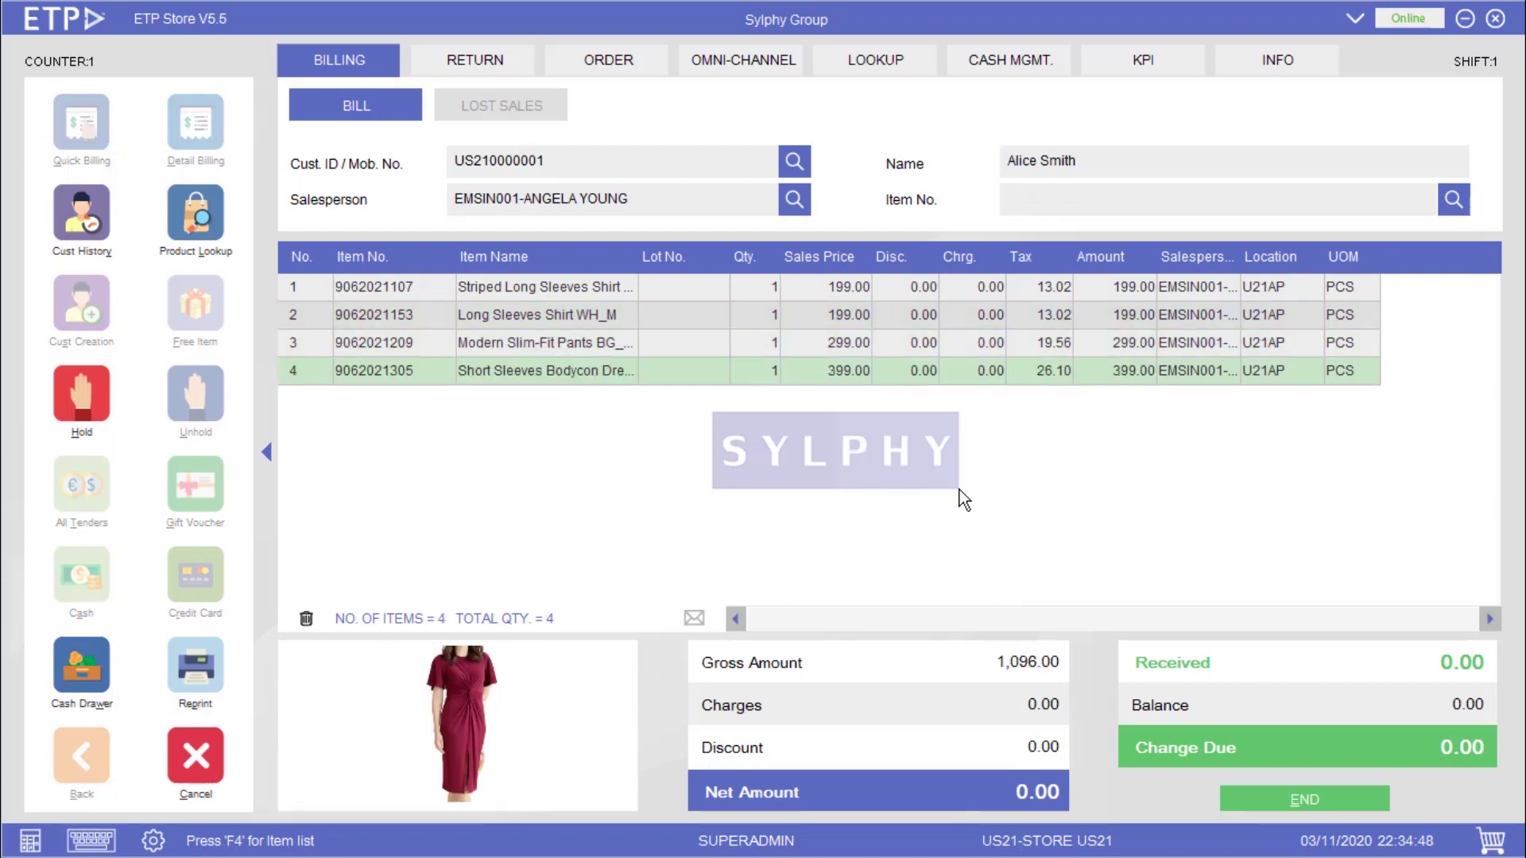
text(9062021553)
key(Return)
- Total the bill, accept the 139.50 Gold Member discount, and tender 1,255.50 cash
key(End)
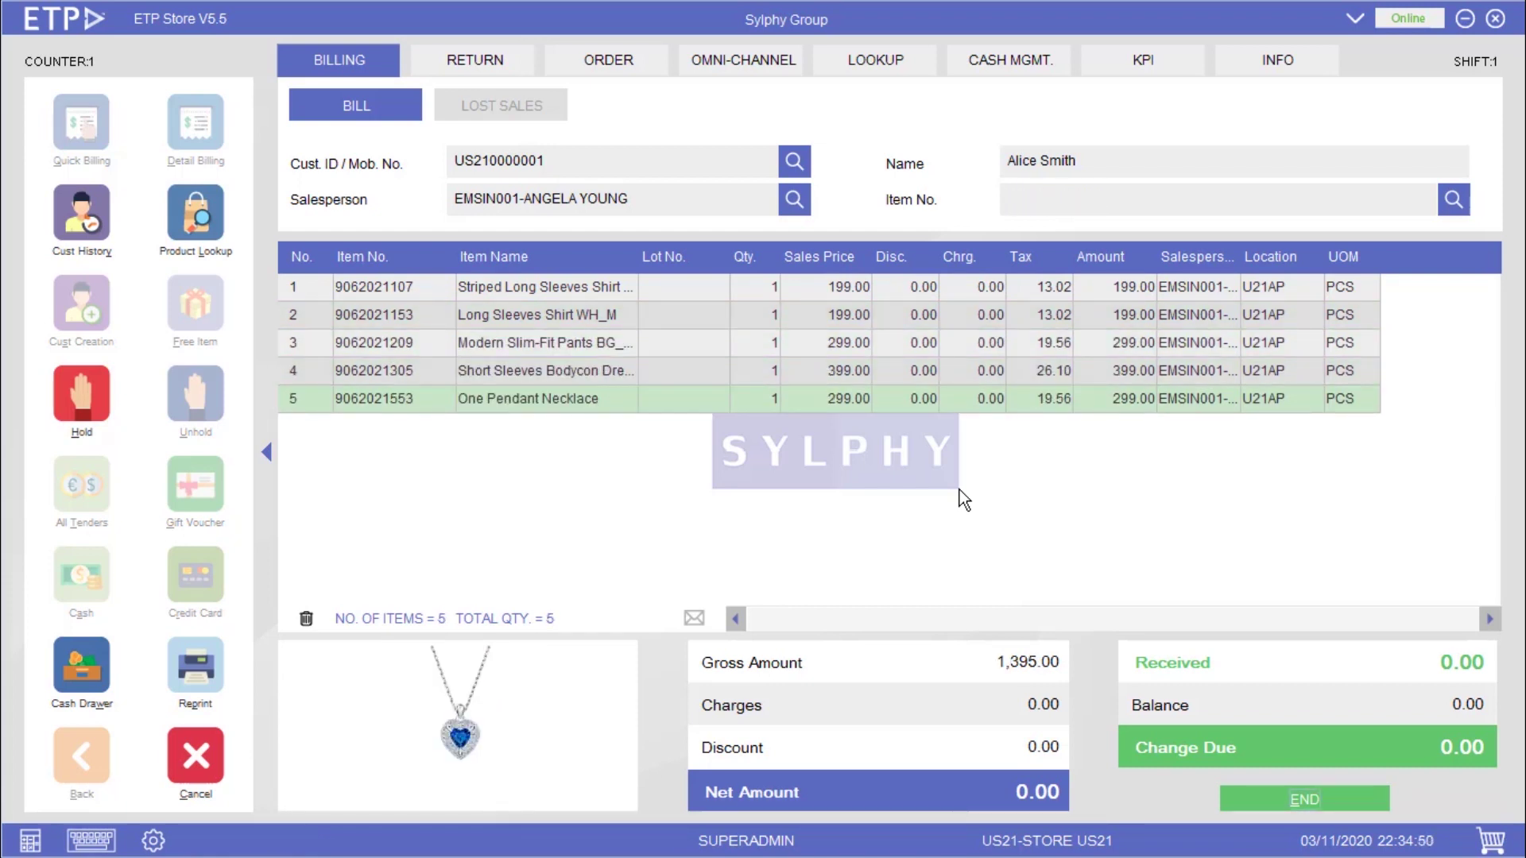
key(Return)
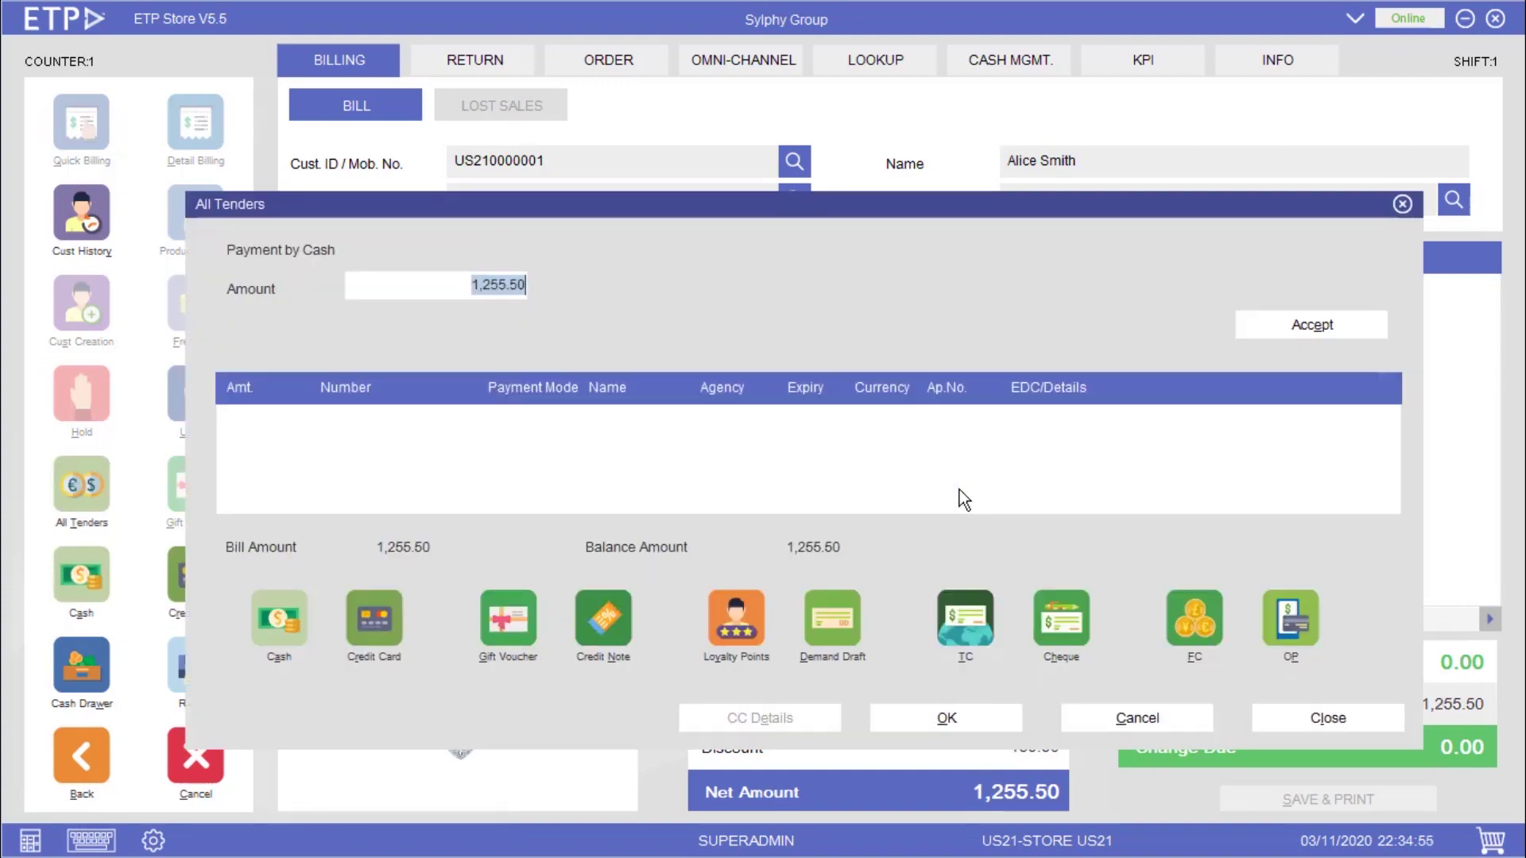
key(Escape)
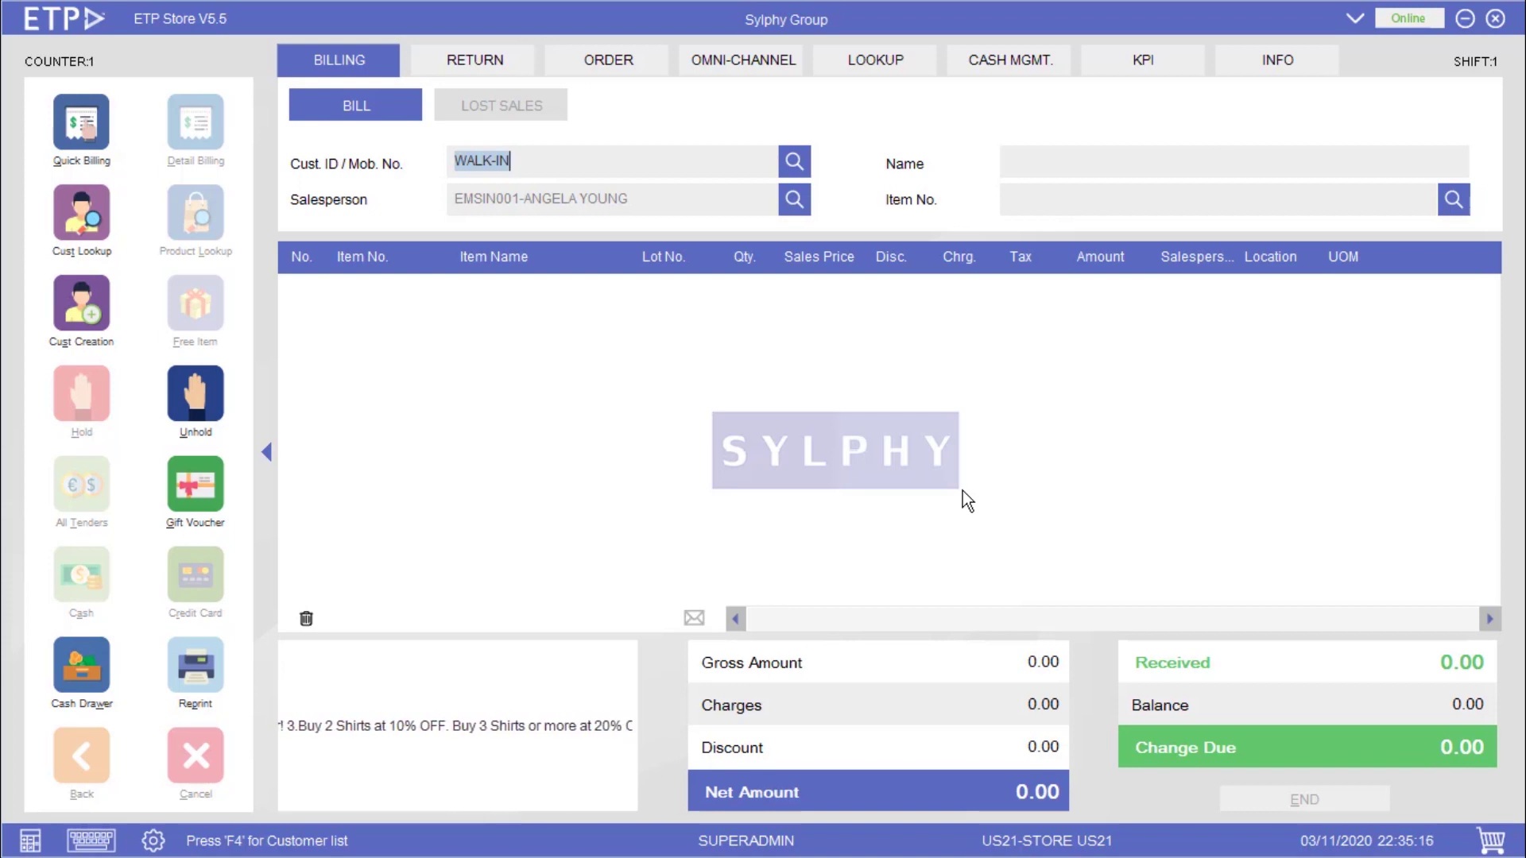
text(US210000002)
key(Return)
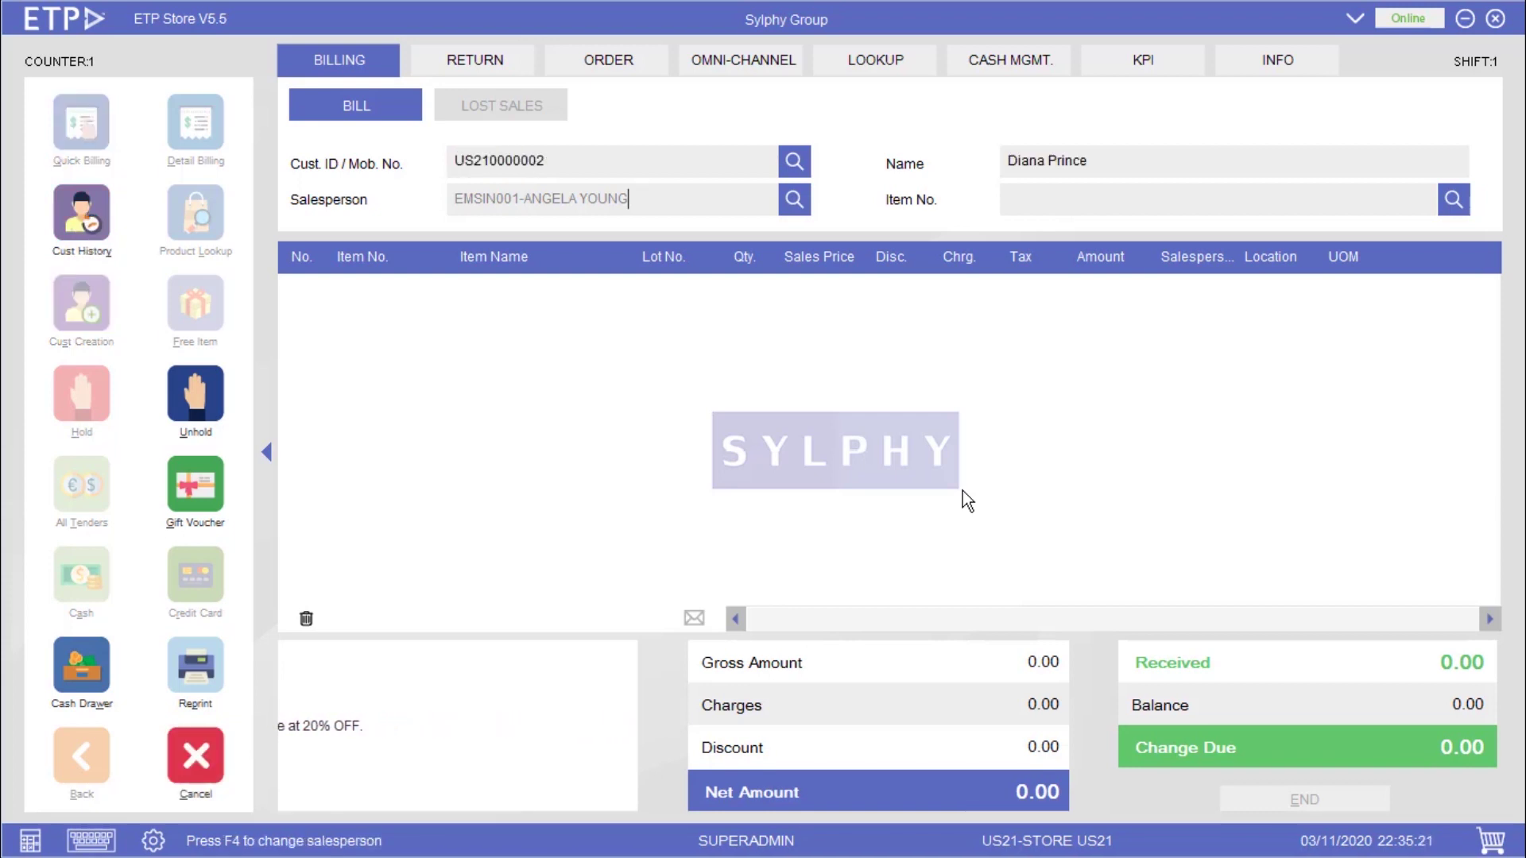
key(Return)
text(9062021107)
key(Return)
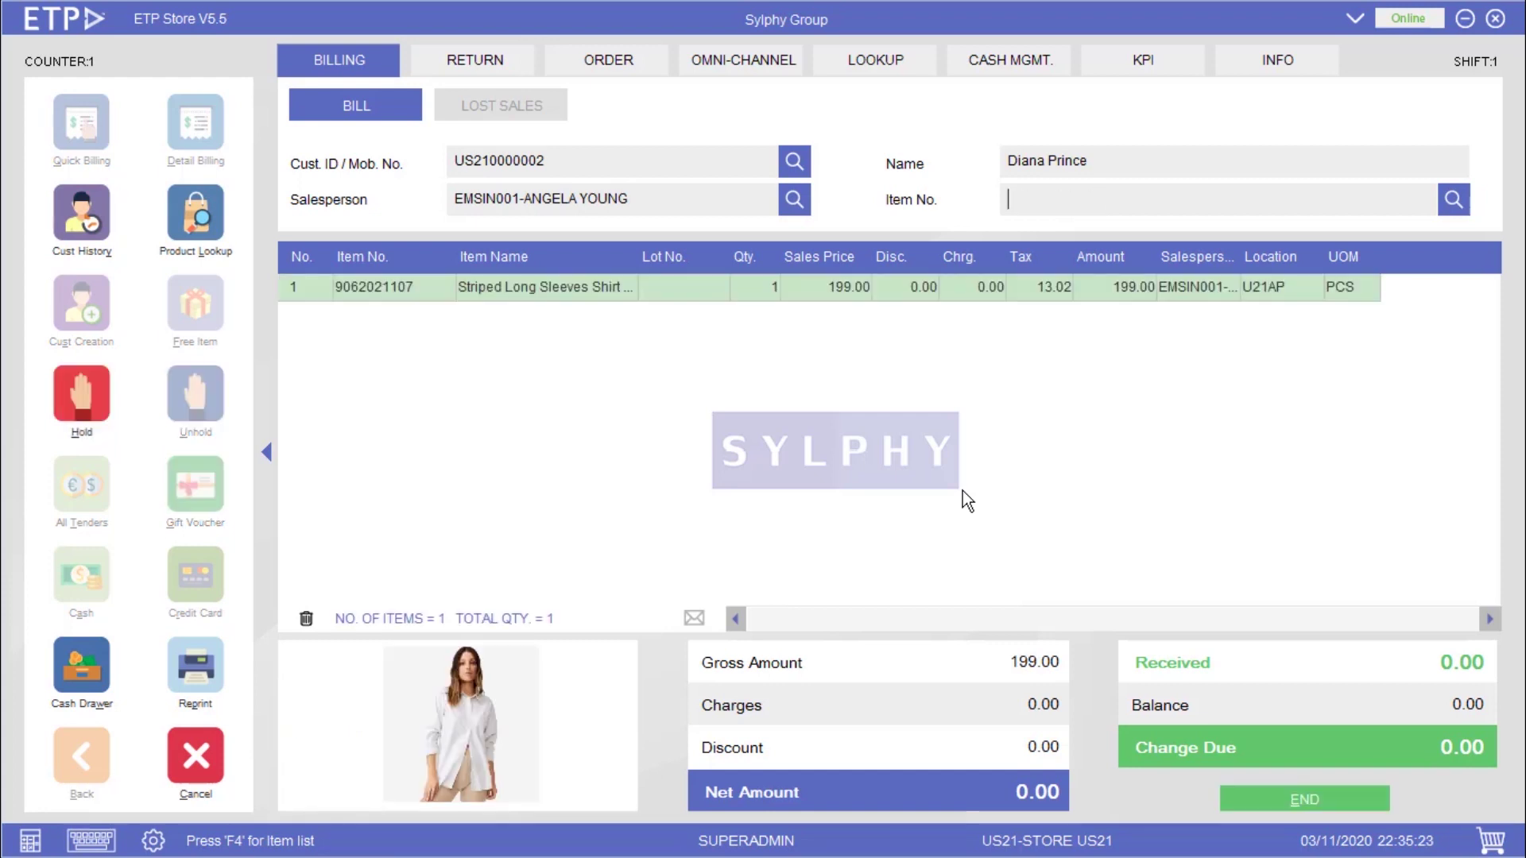
text(9062021153)
key(Return)
text(9062021209)
key(Return)
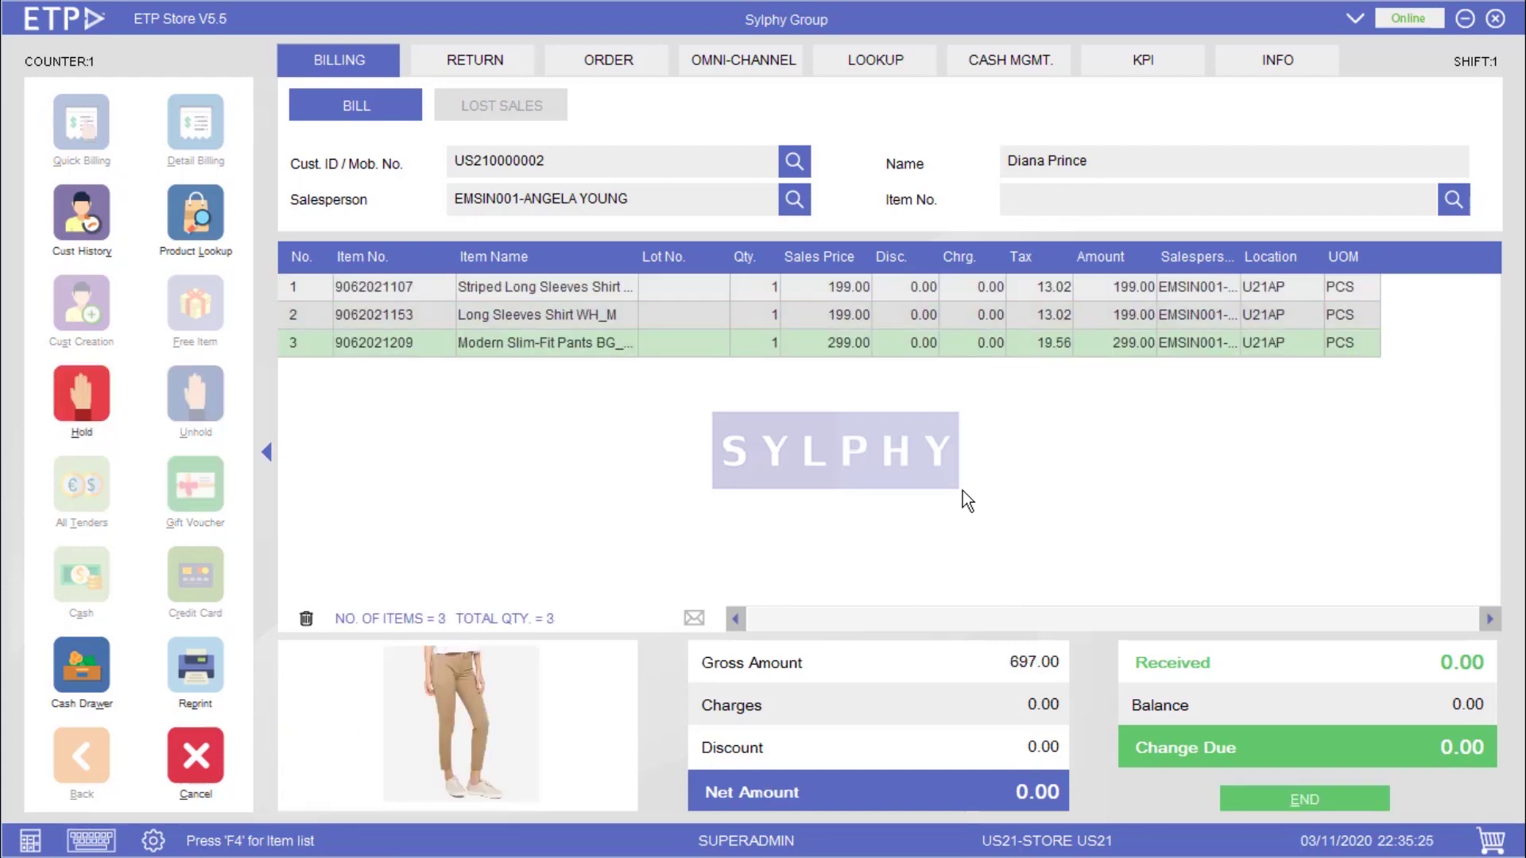
text(9062021305)
key(Return)
text(9062021553)
key(Return)
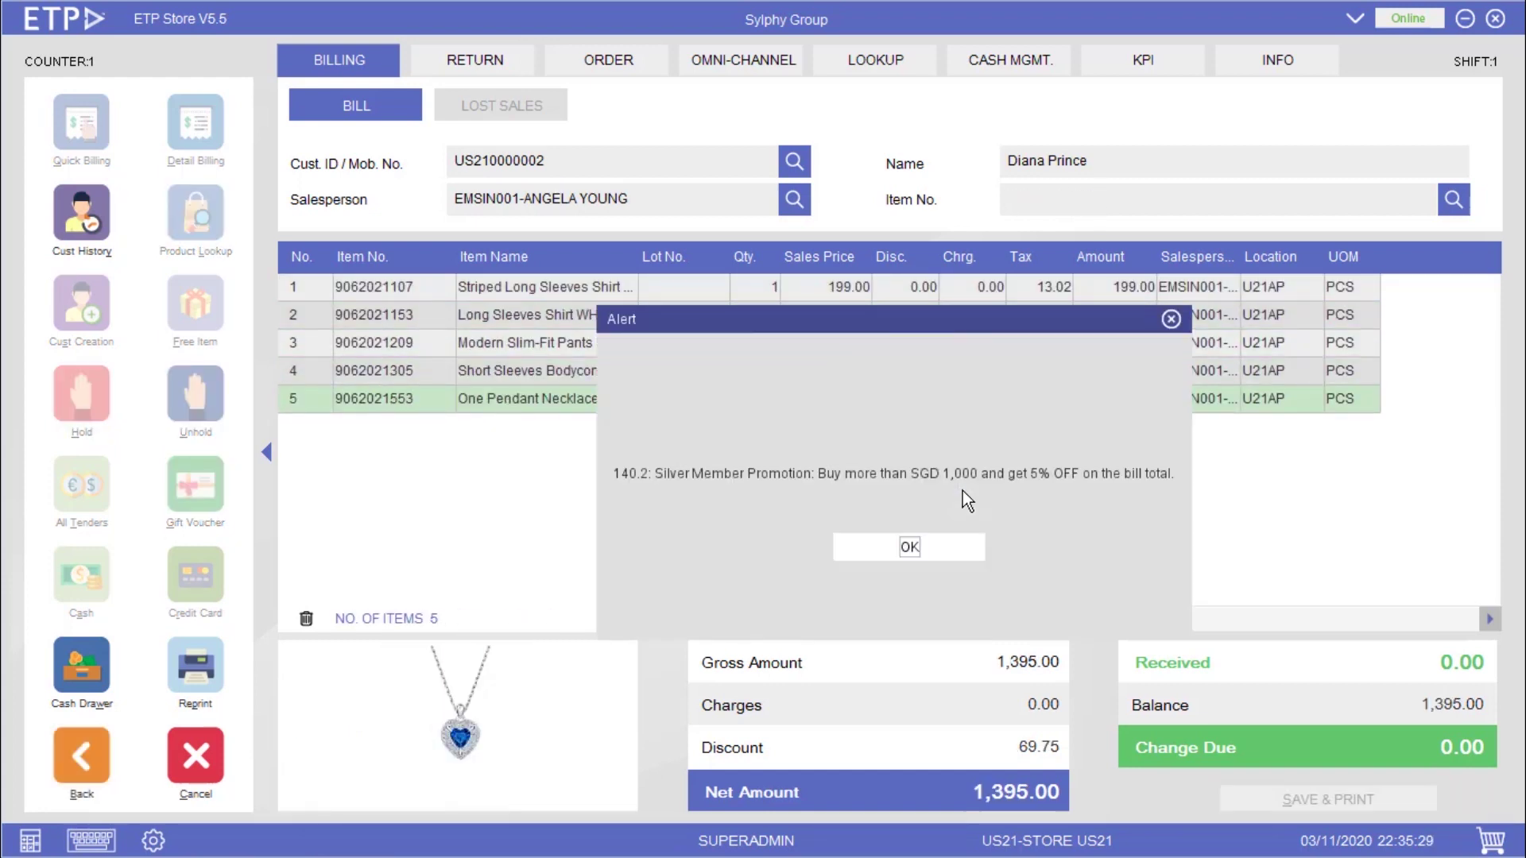
key(Return)
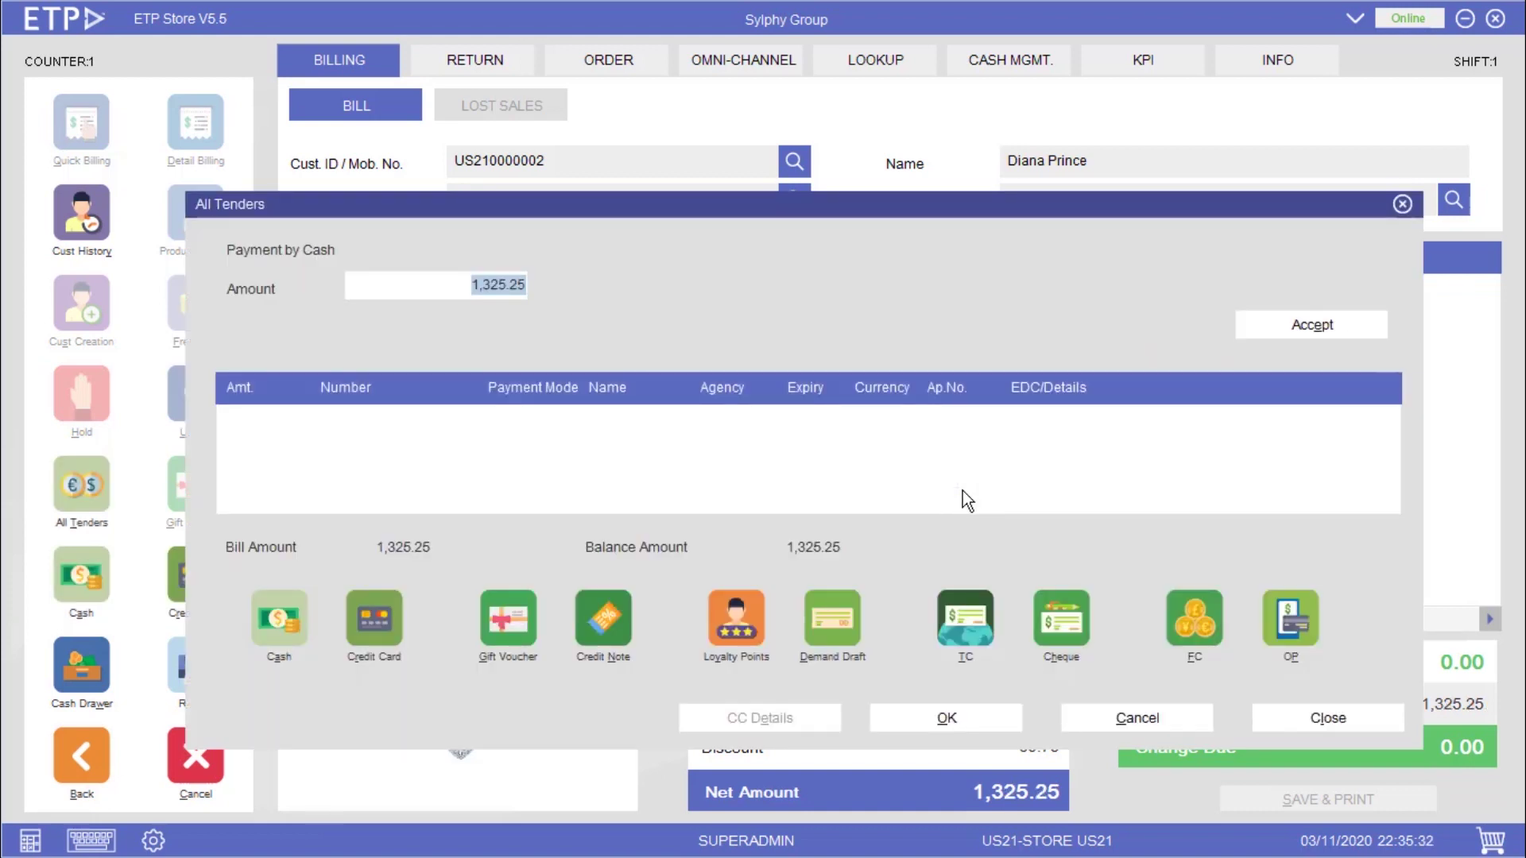
key(Escape)
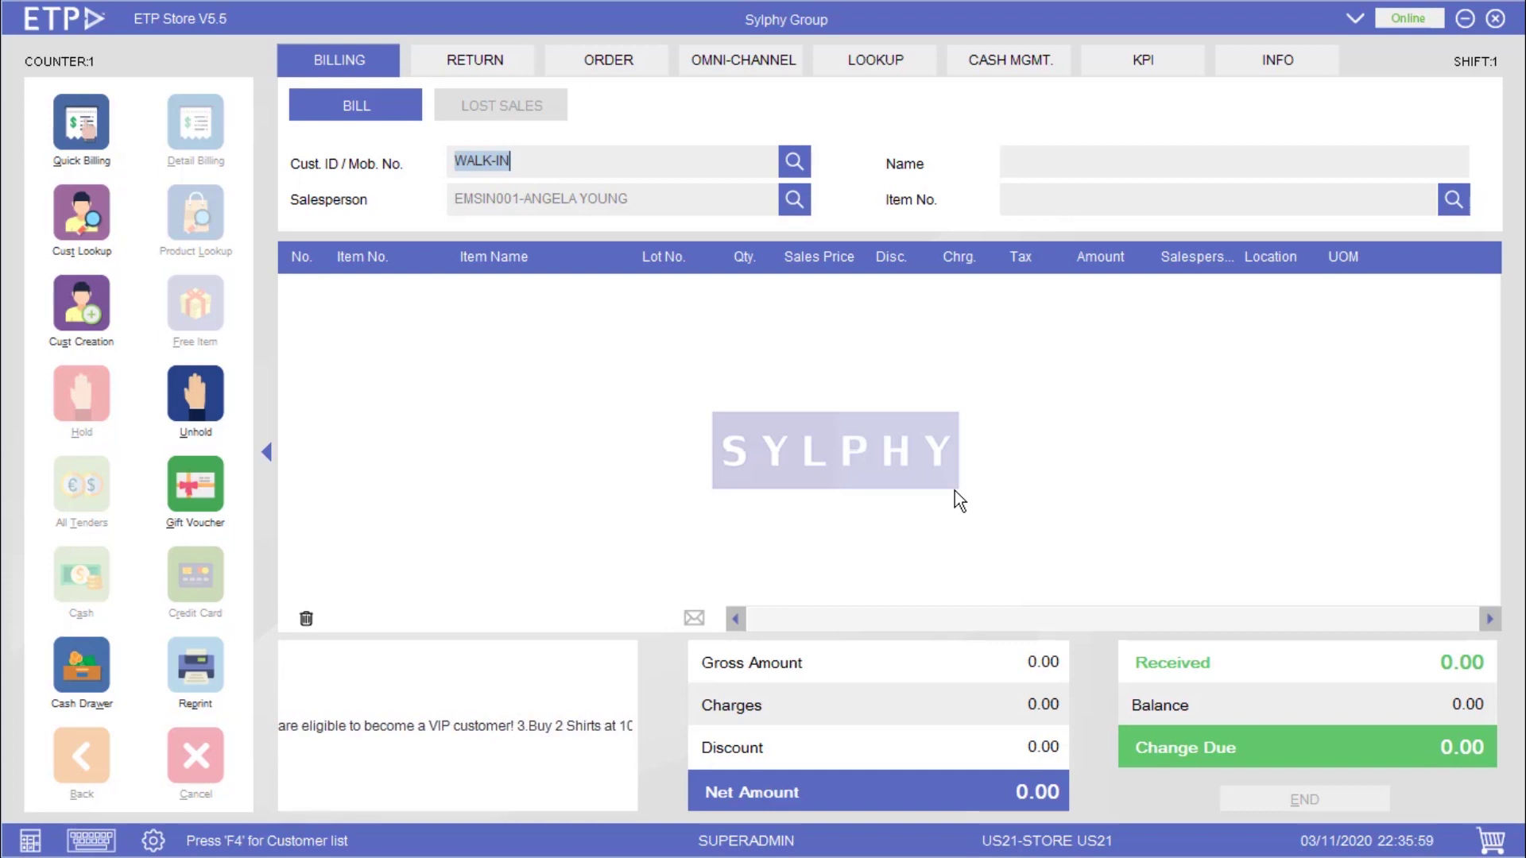
text(US210000003)
key(Return)
key(Return)
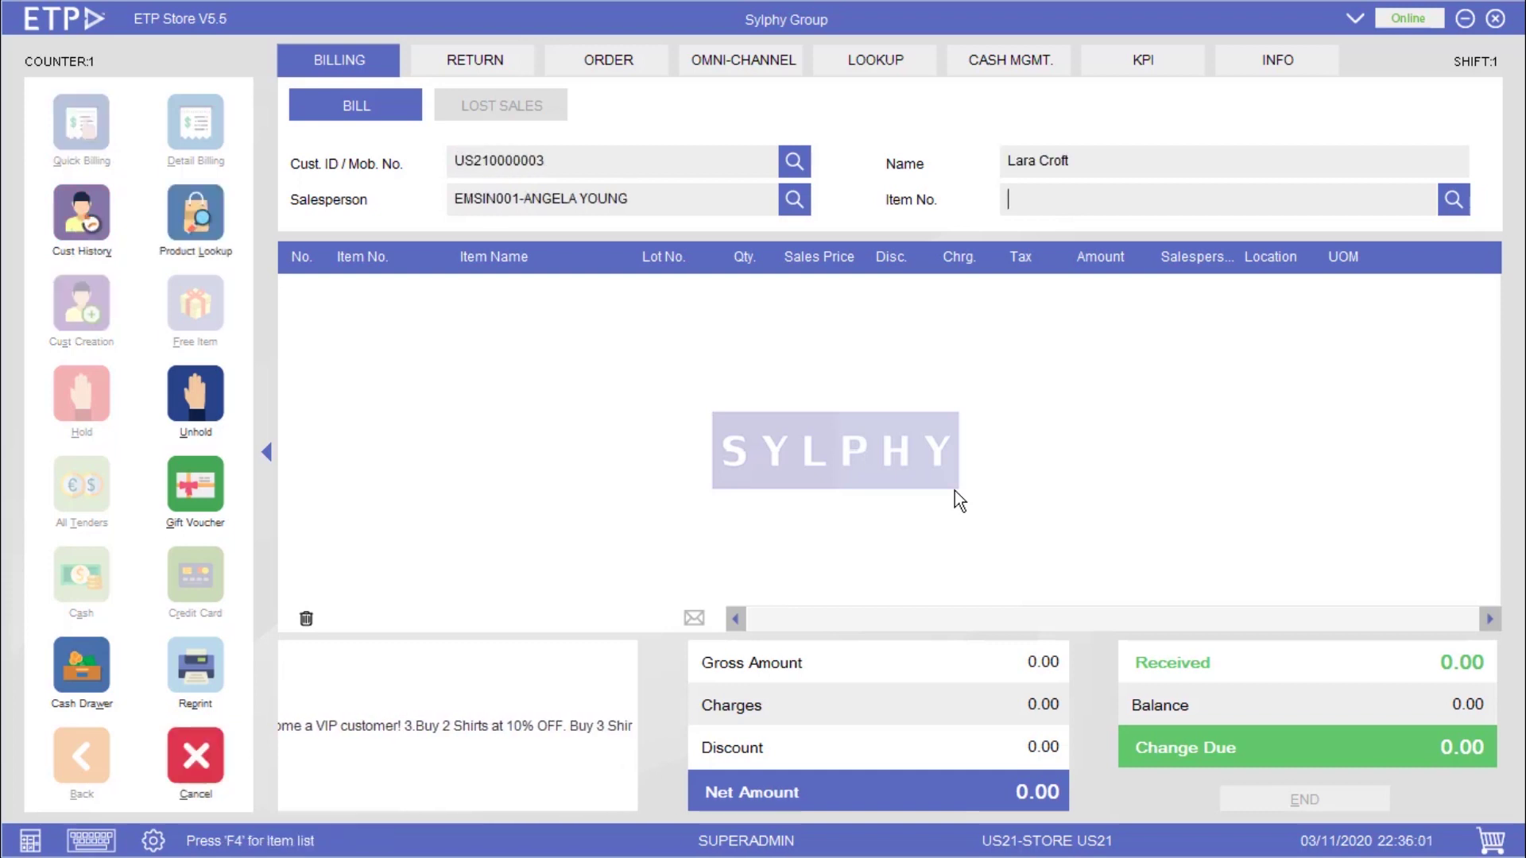
text(9062021107)
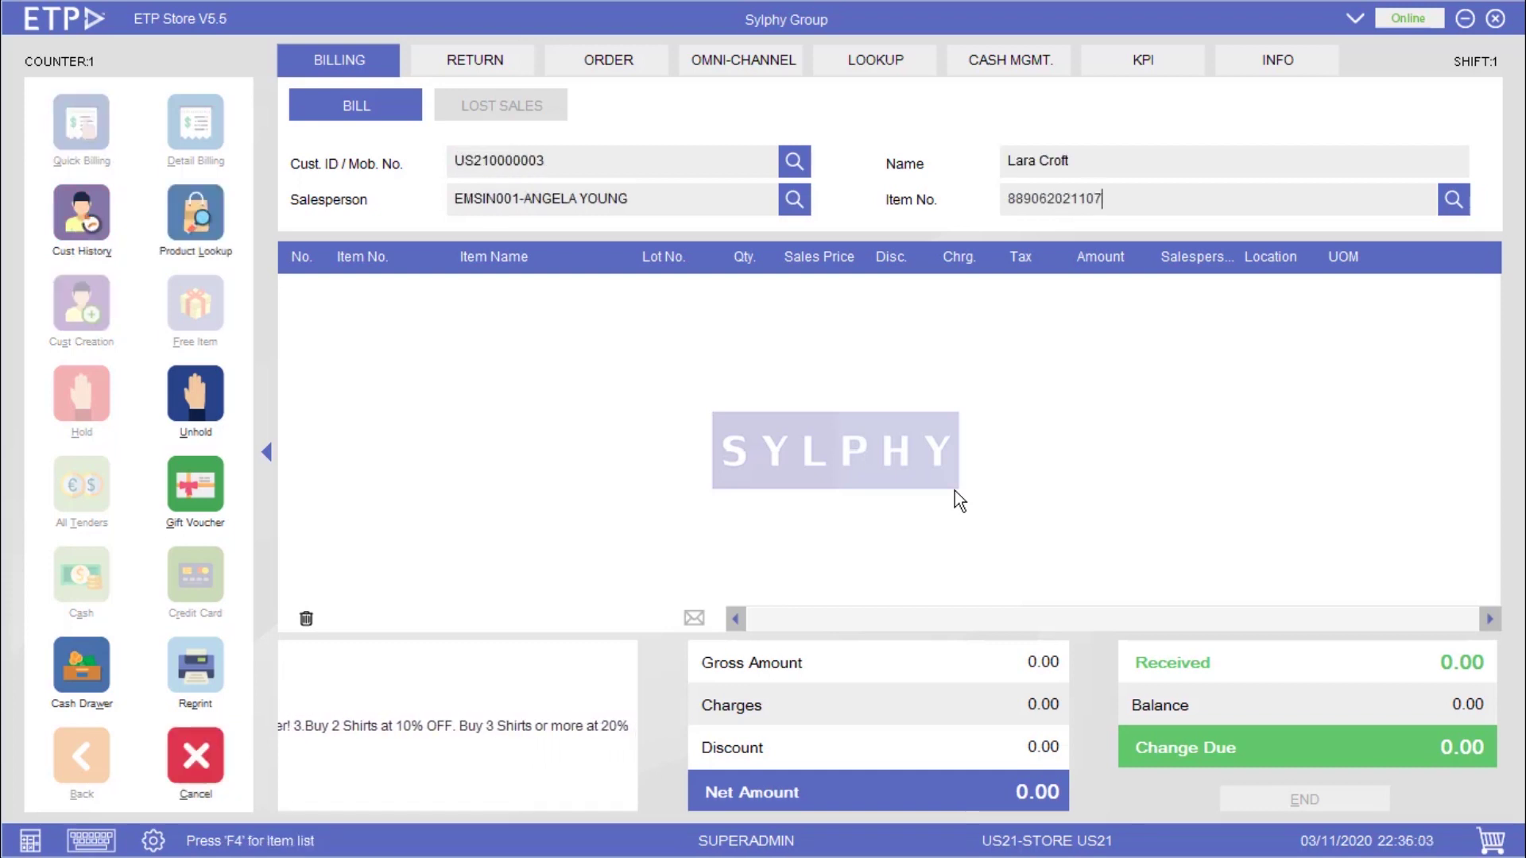
key(Return)
text(9062021153)
key(Return)
text(9062021209)
key(Return)
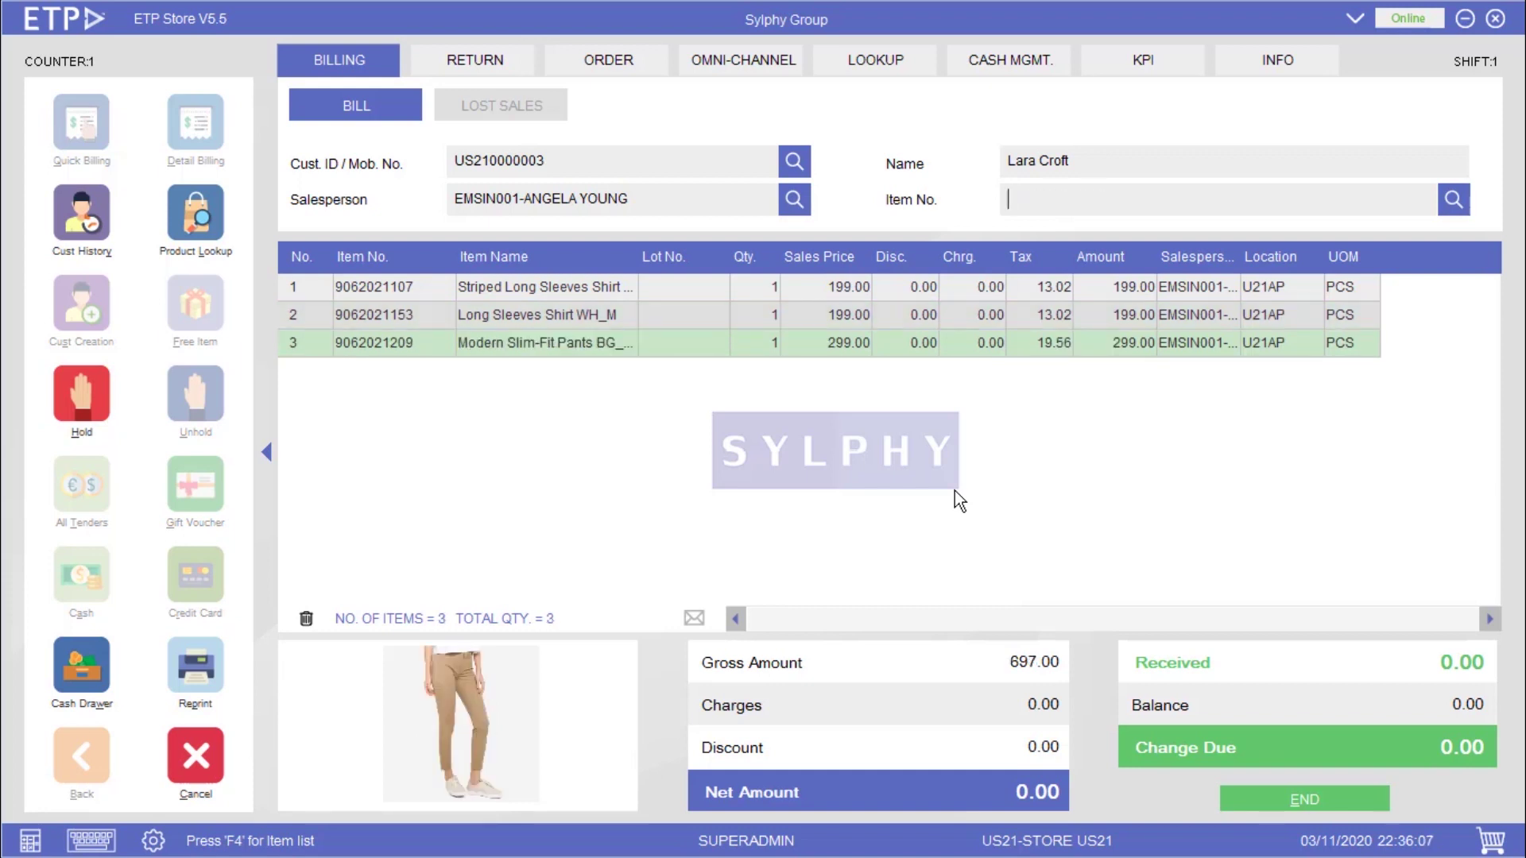
text(9062021305)
key(Return)
text(9062021553)
key(Return)
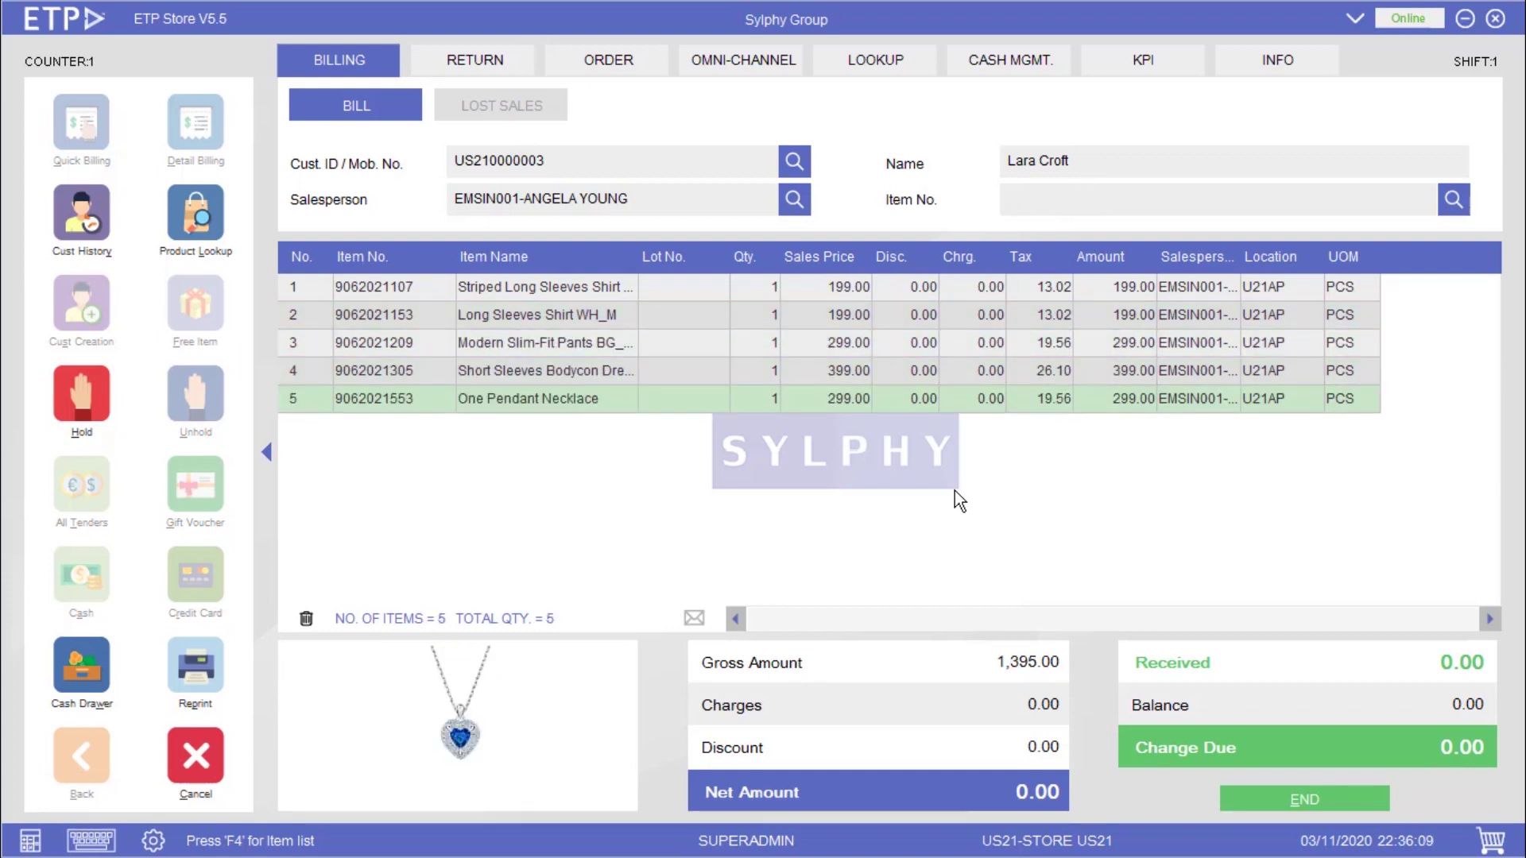
key(alt+e)
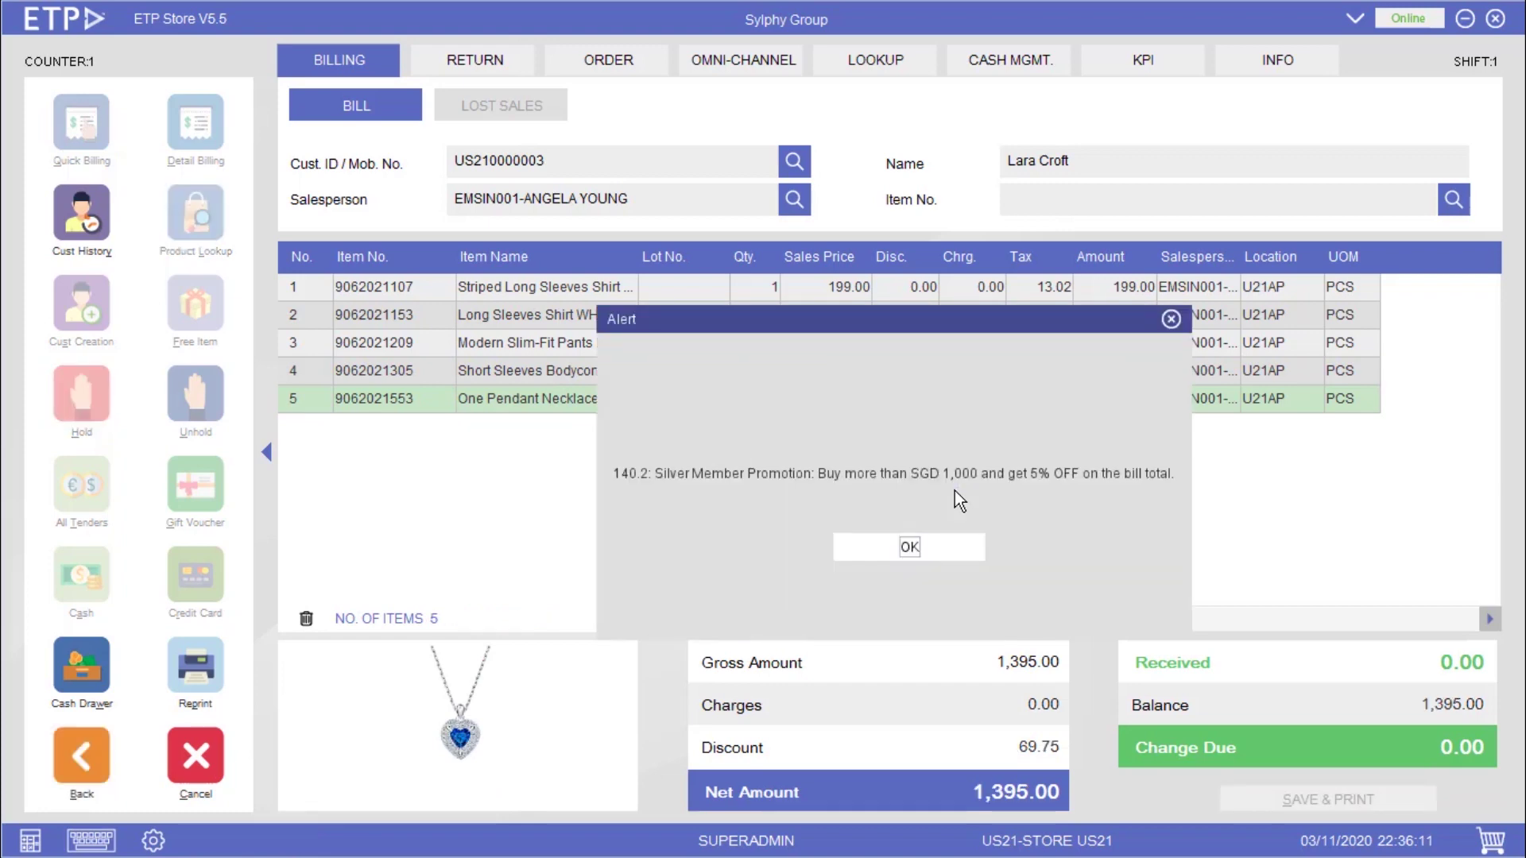
key(Return)
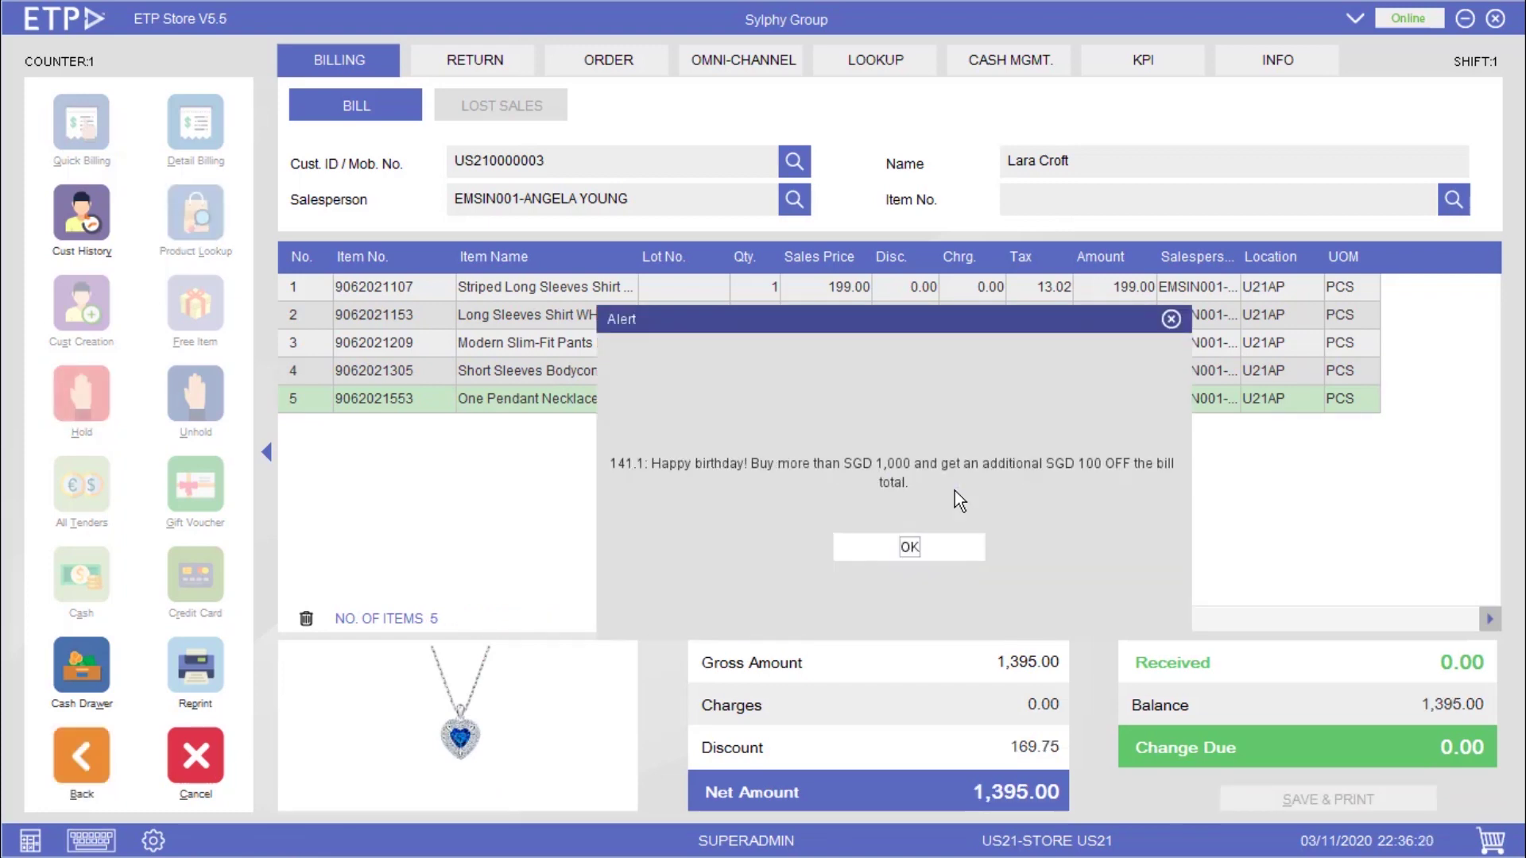
key(Return)
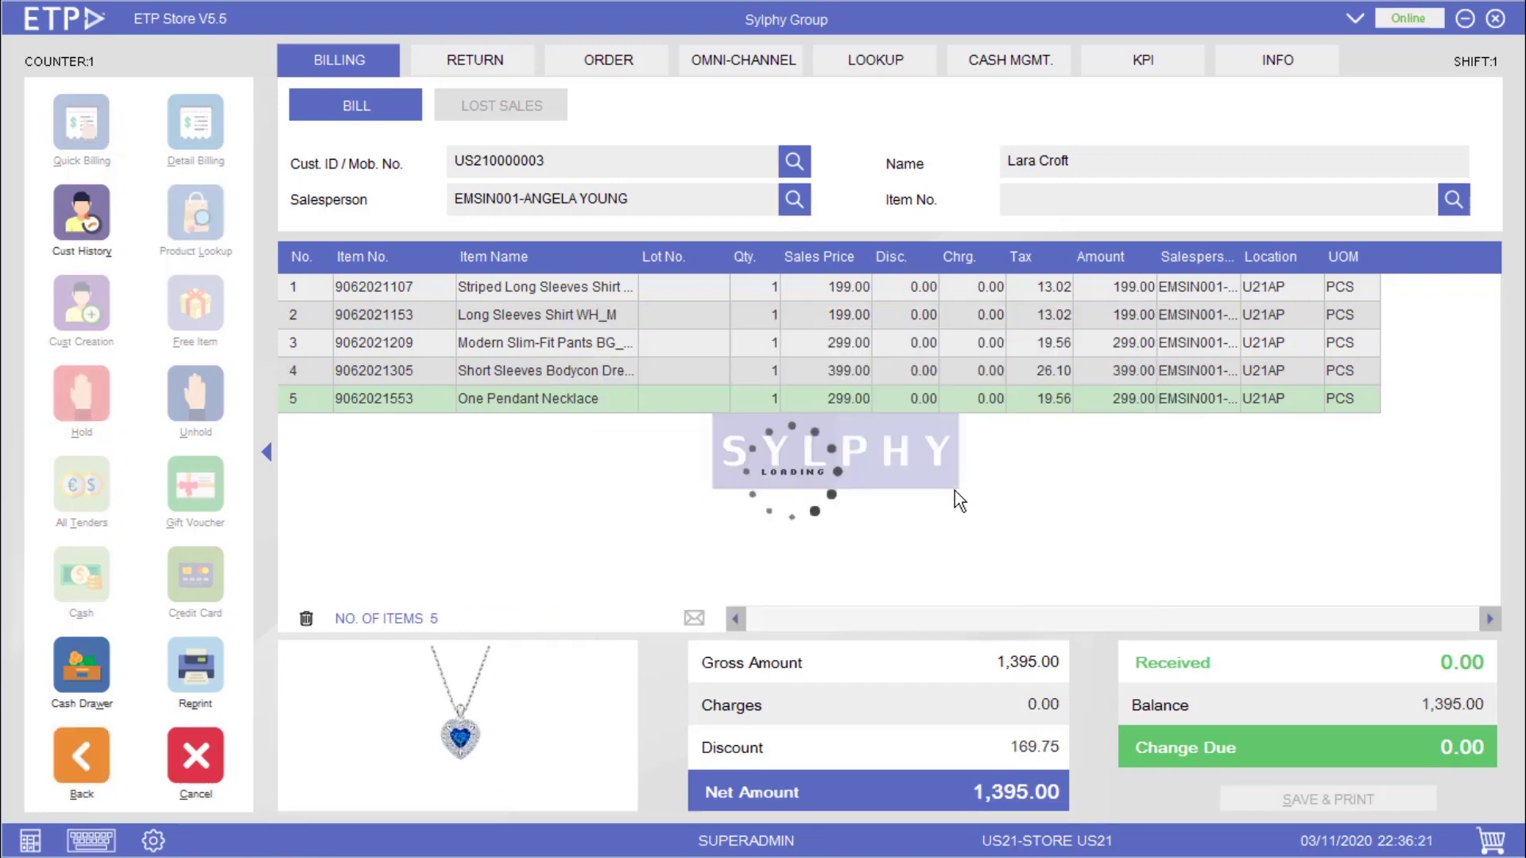
key(Escape)
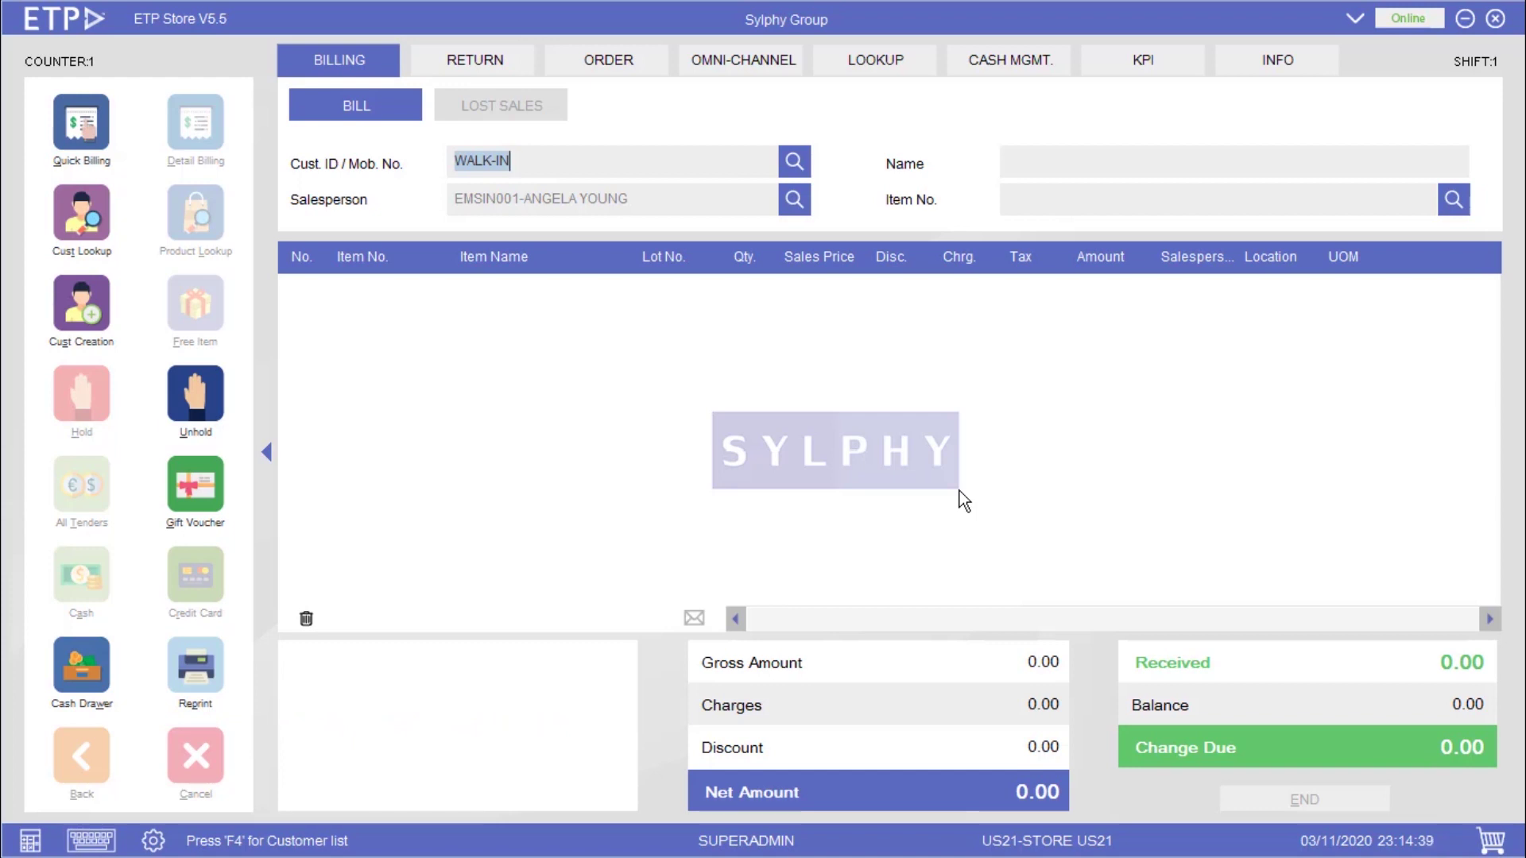
text(US210000001)
key(Return)
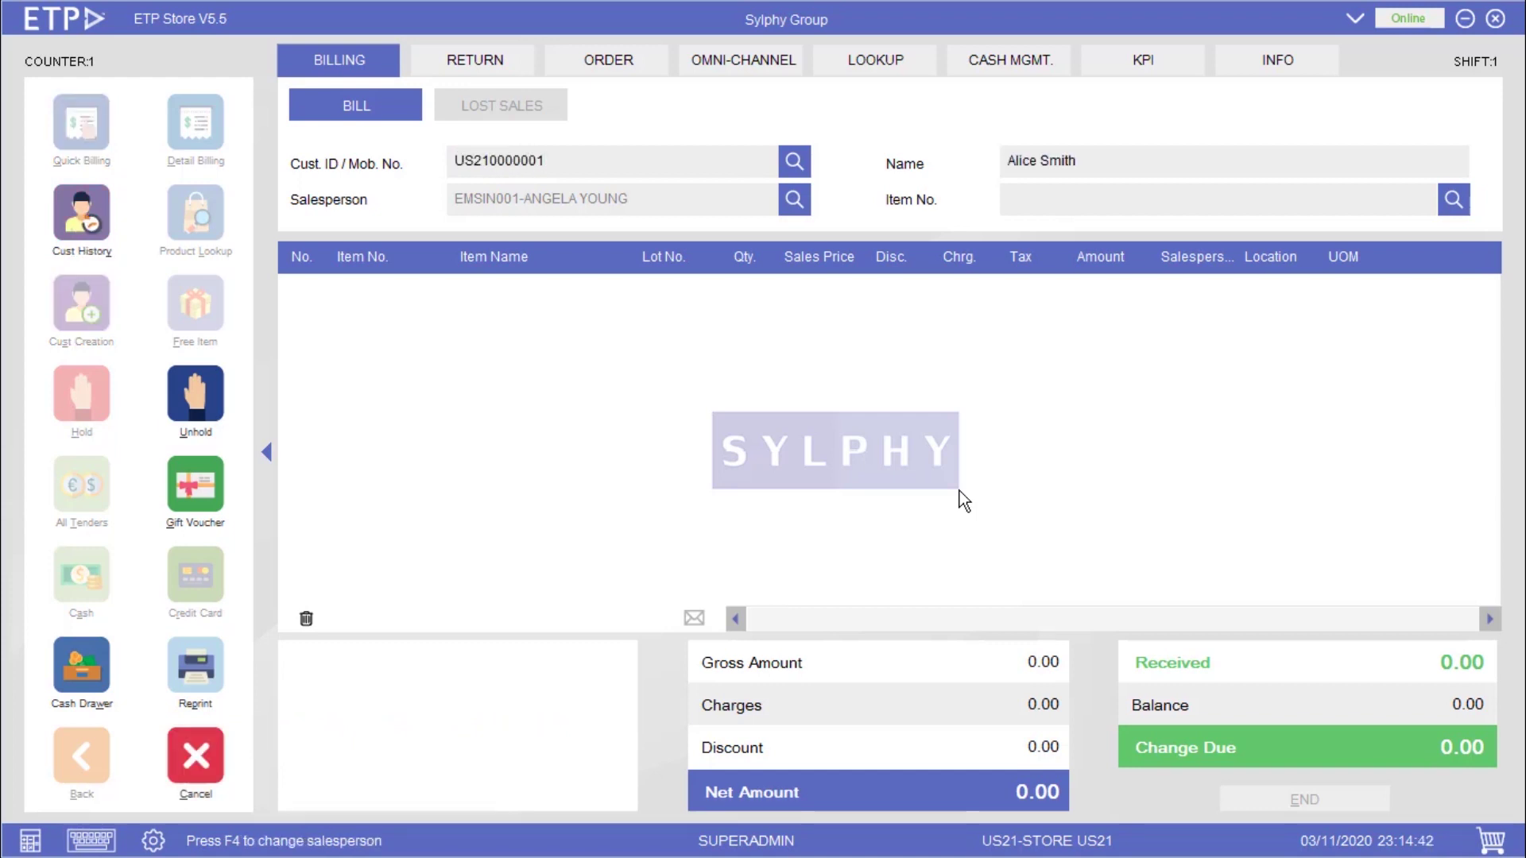
key(Return)
text(9062021109)
key(Return)
text(9062021210)
key(Return)
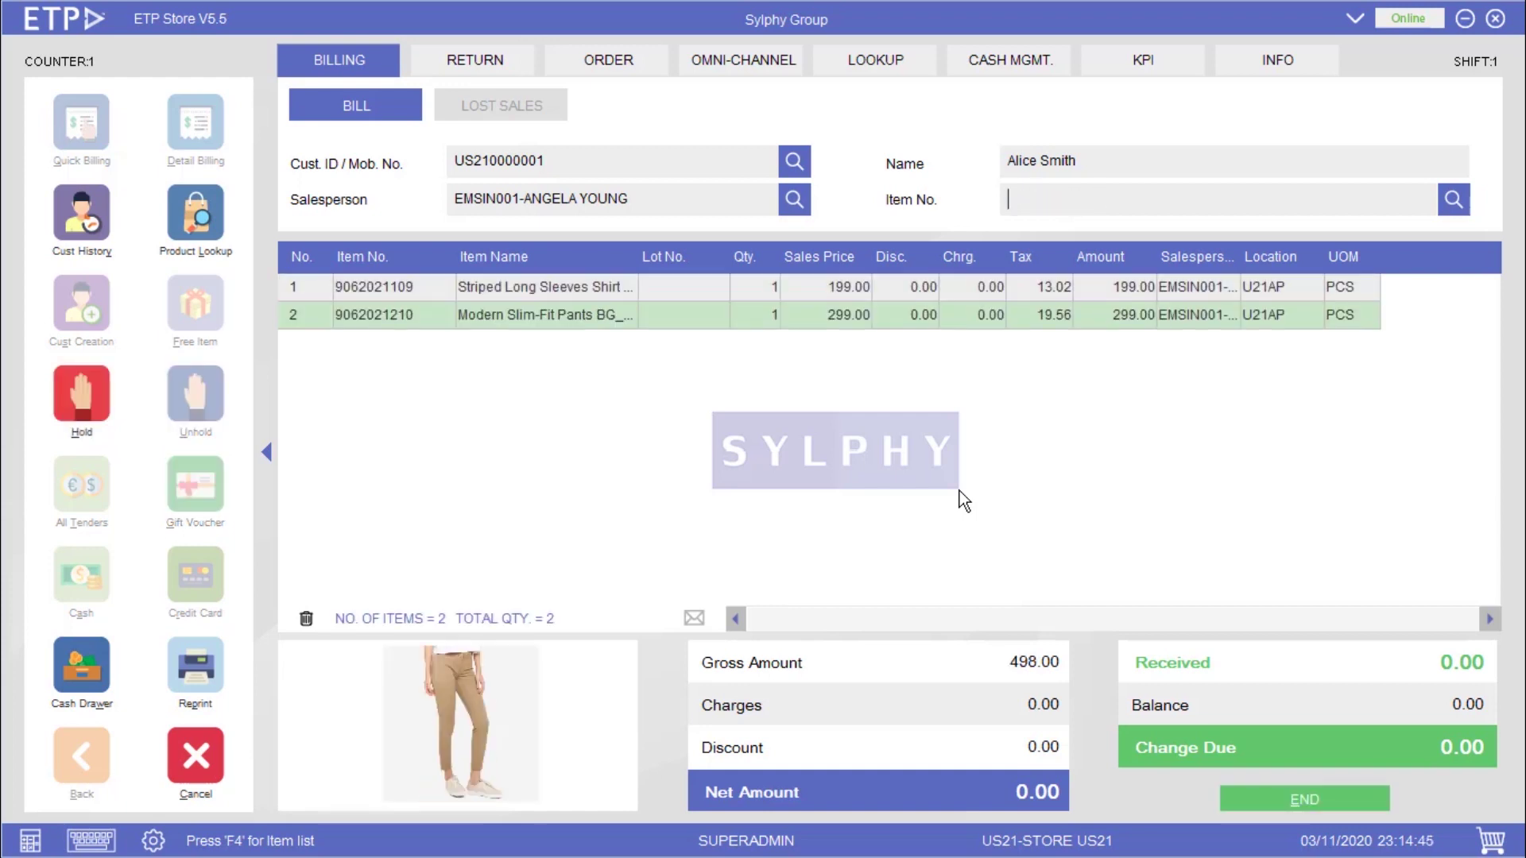
text(9062021306)
key(Return)
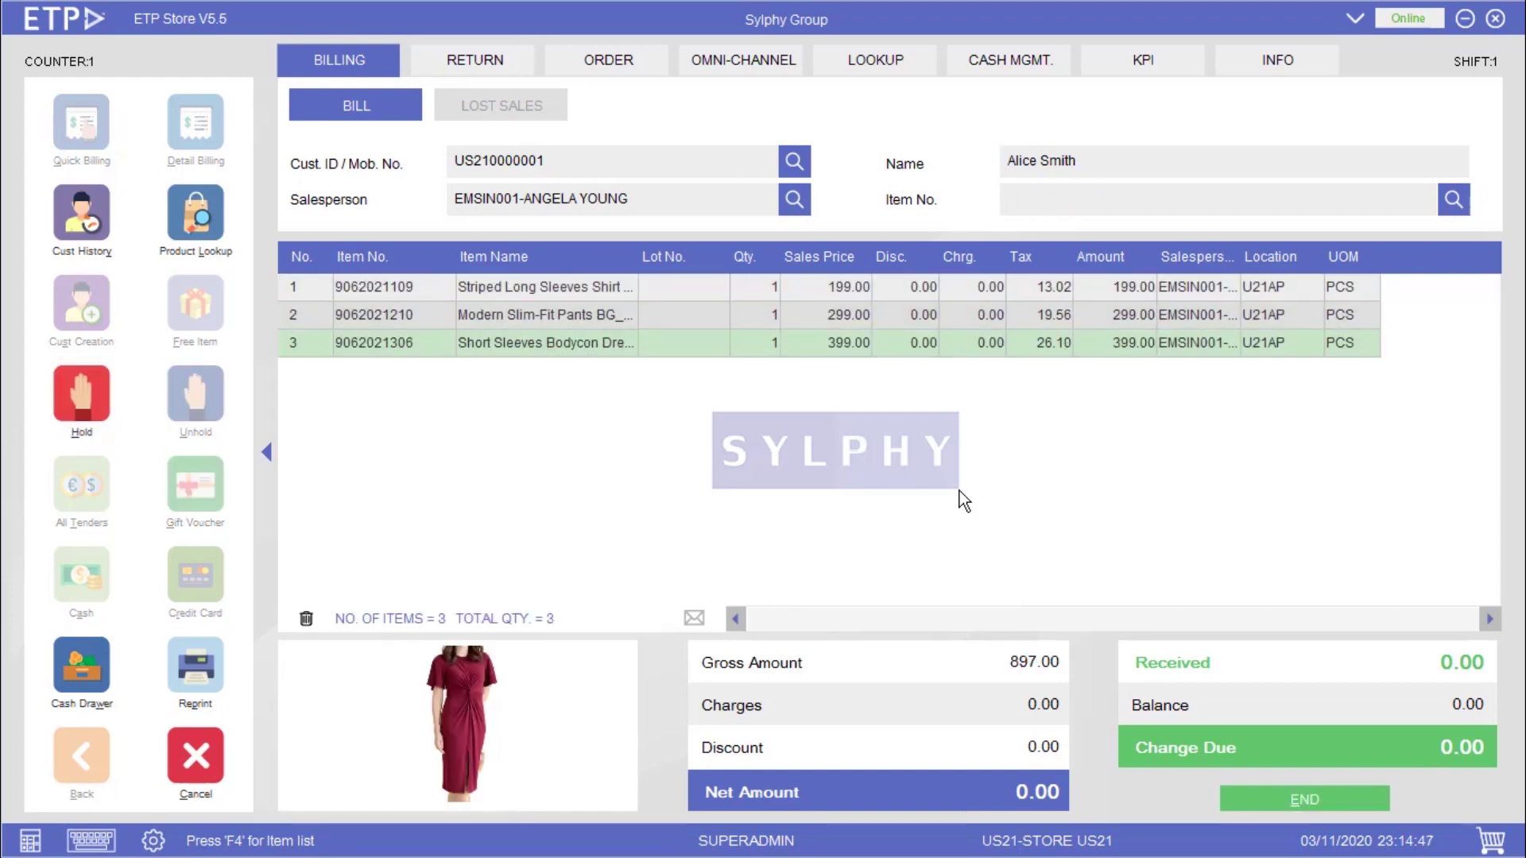
key(Return)
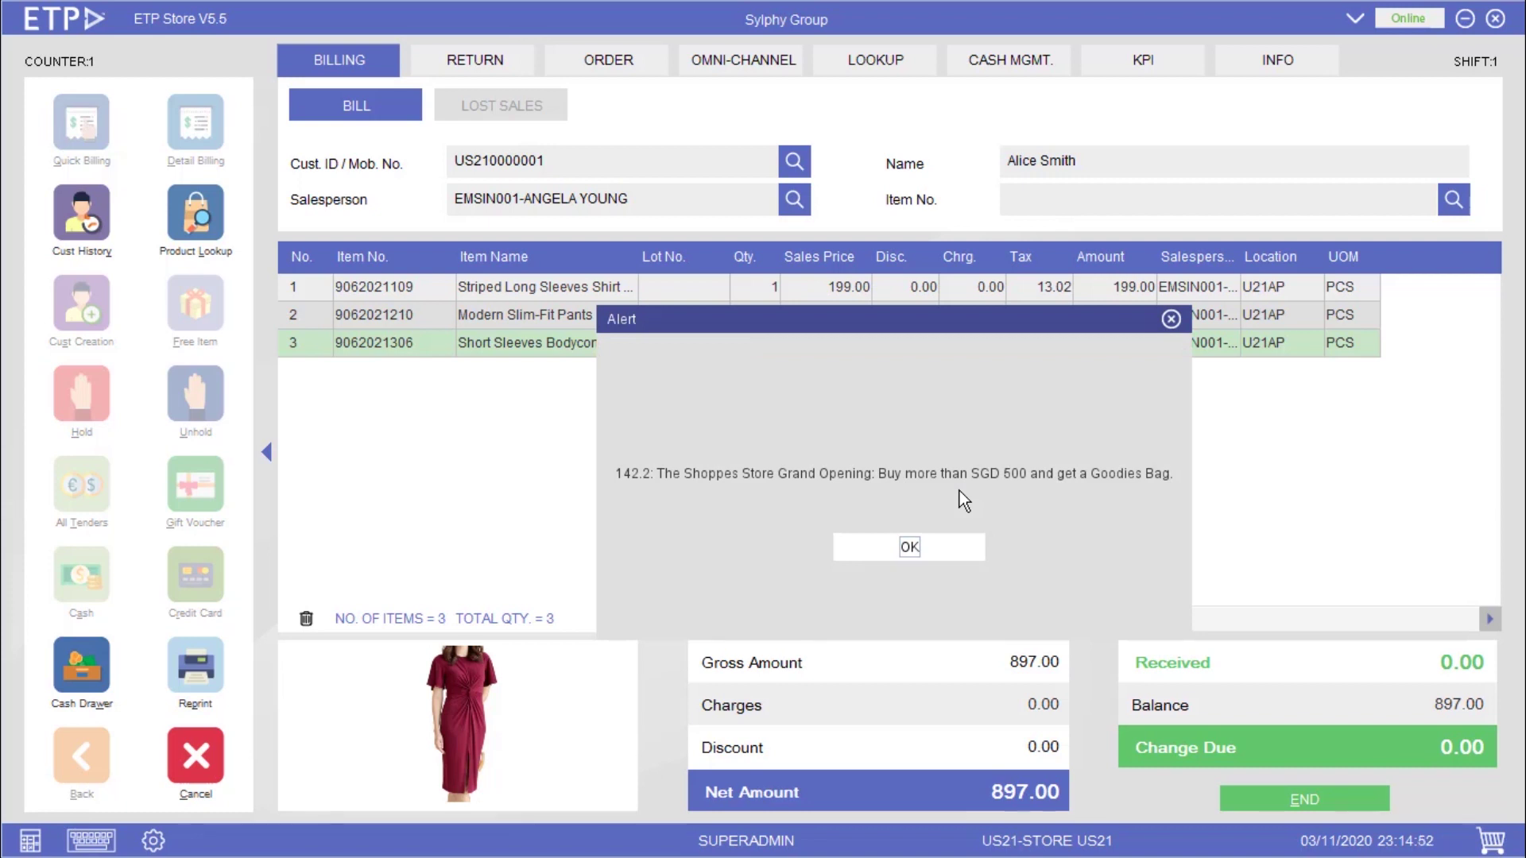
key(Return)
key(Return)
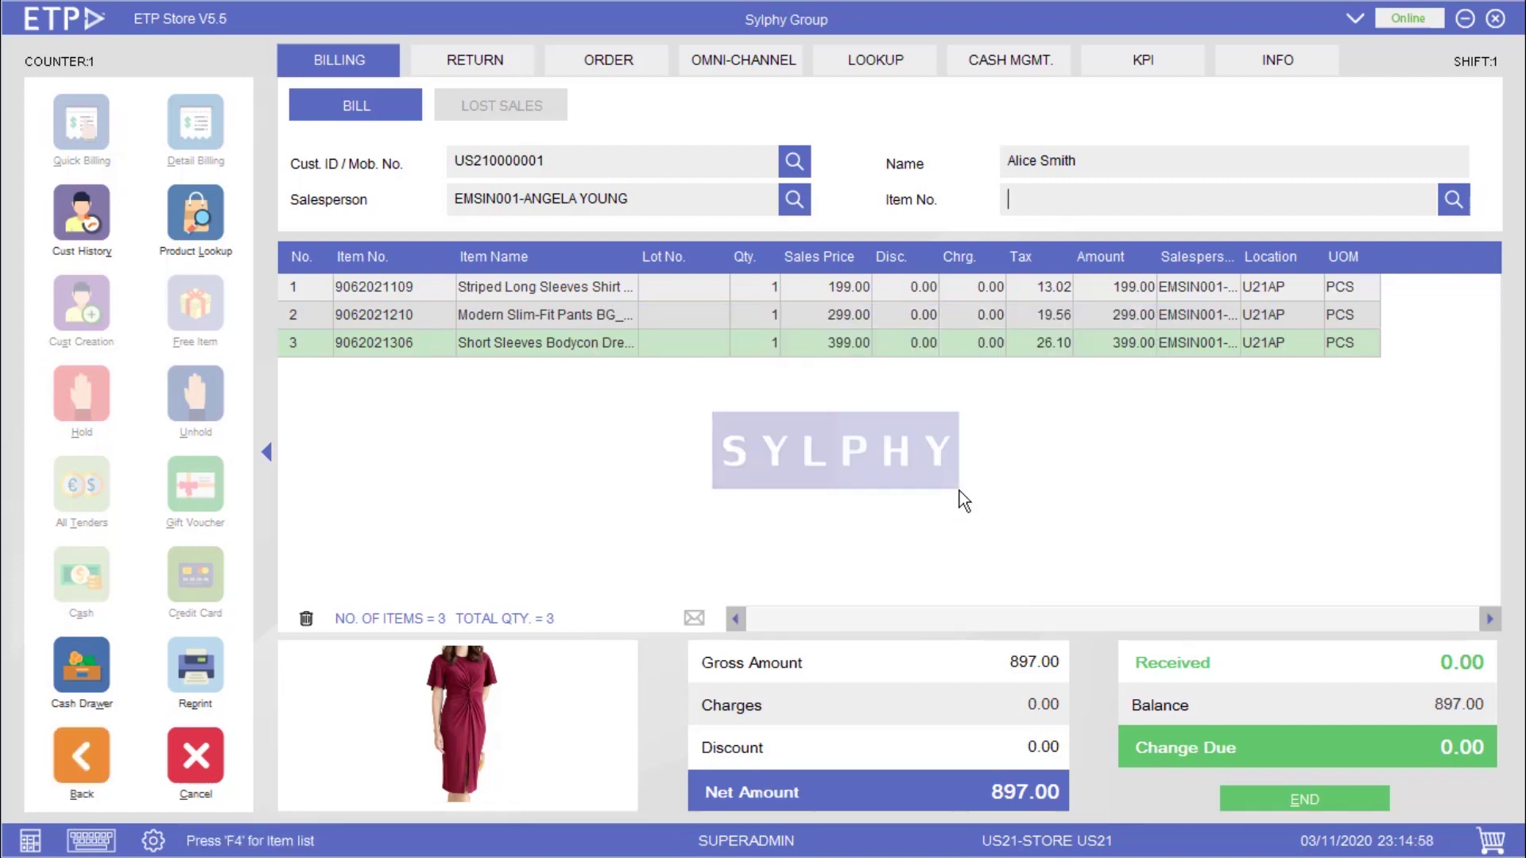
text(9062021403)
key(Return)
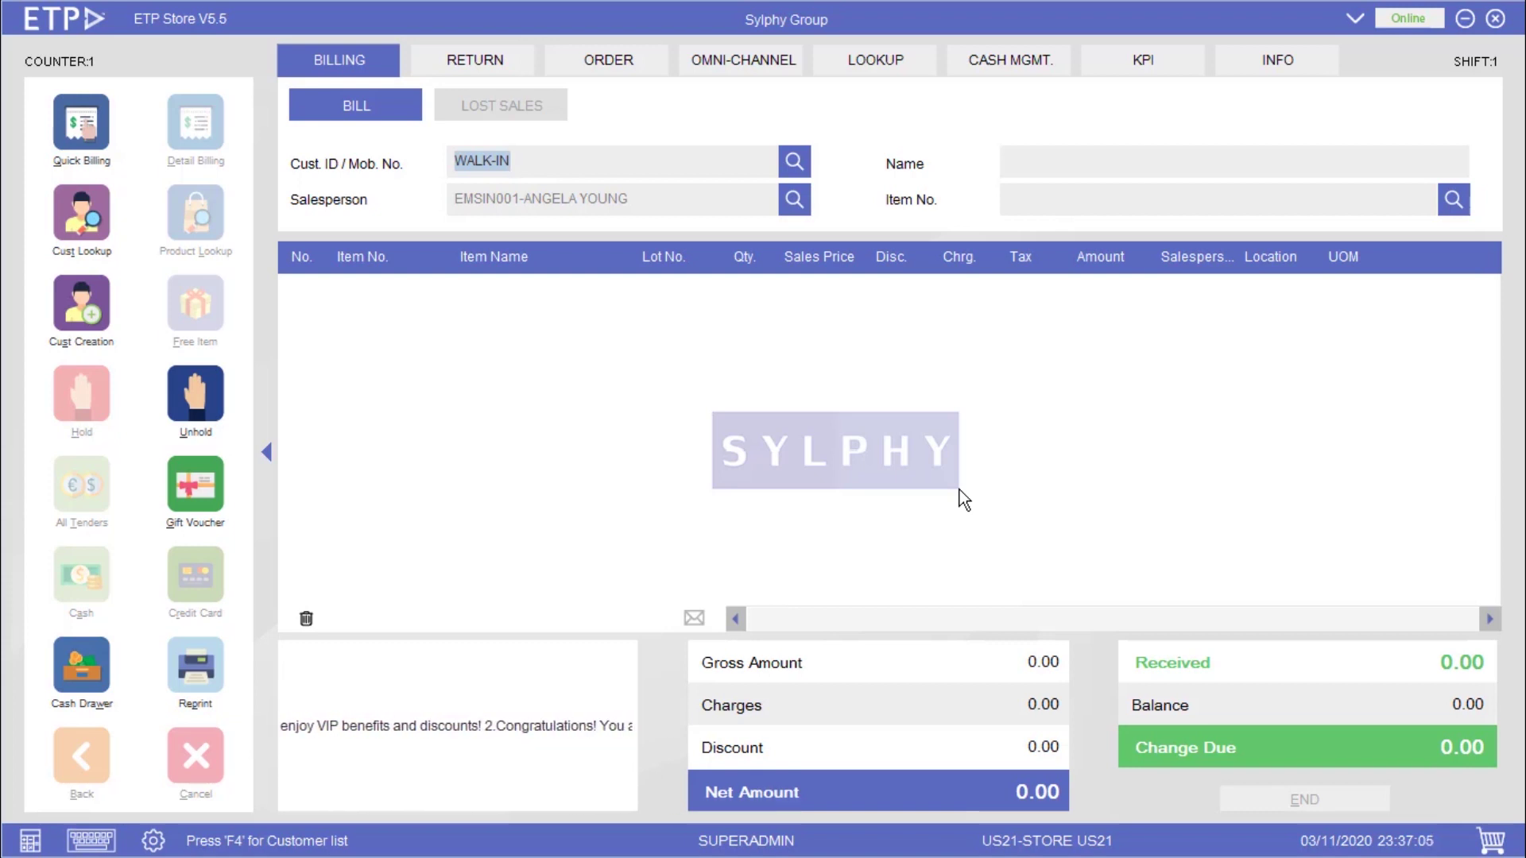
text(US210000001)
key(Return)
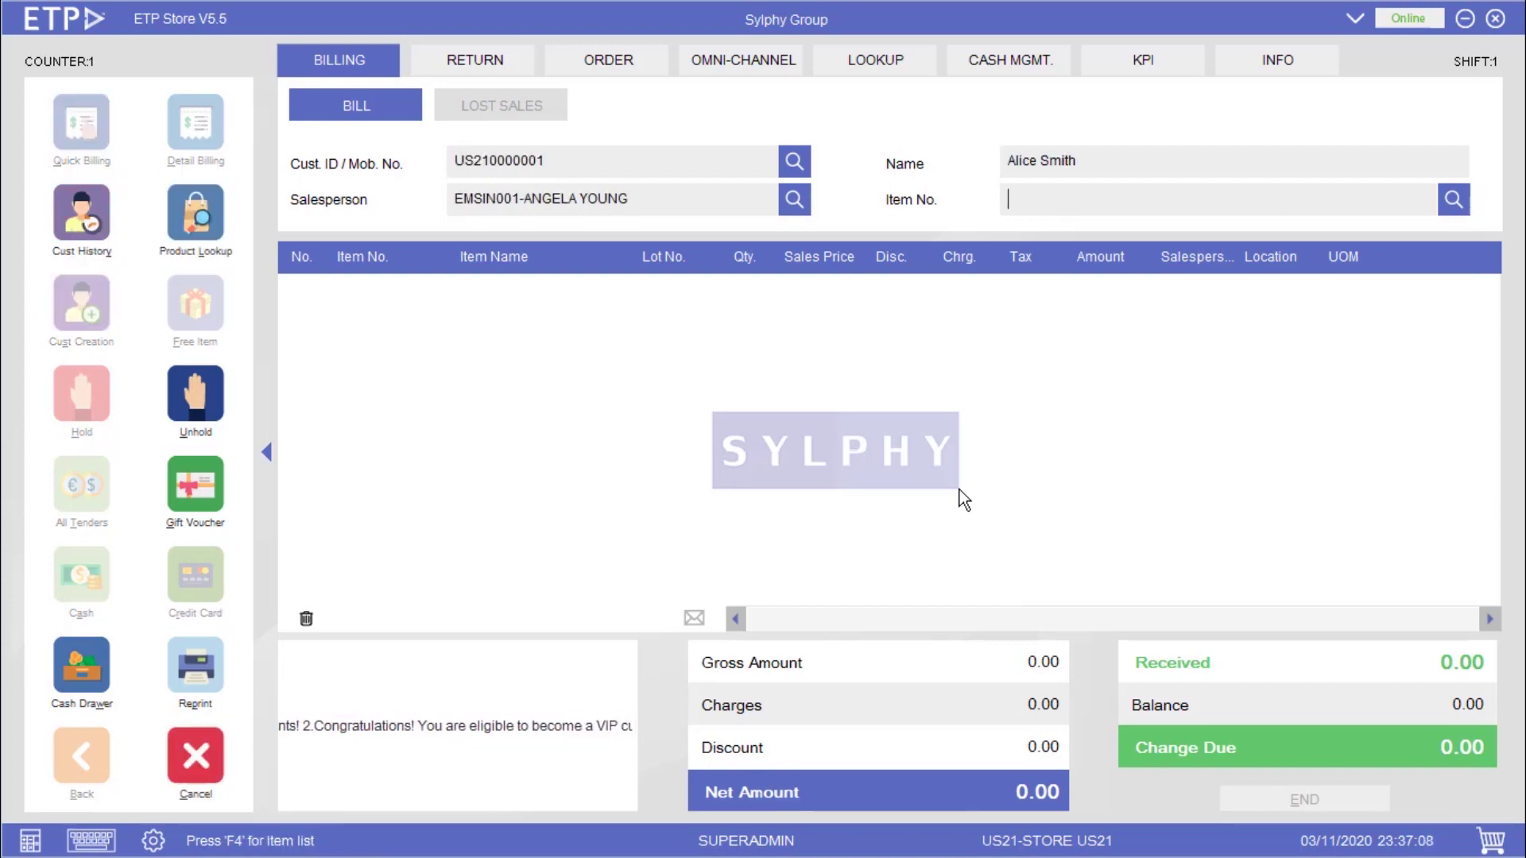
text(9062021110)
key(Return)
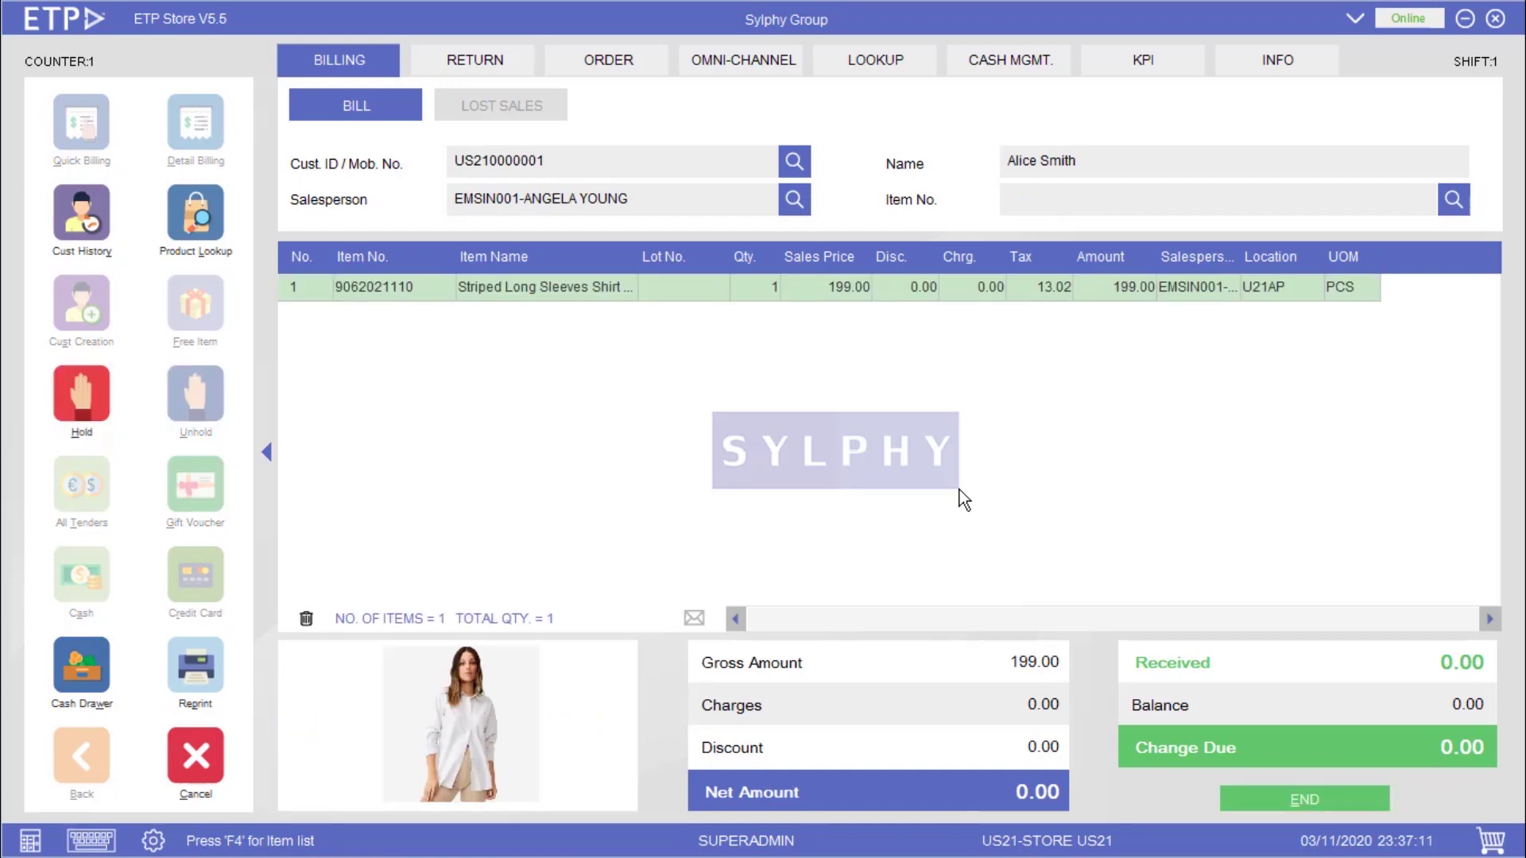
text(9062021211)
key(Return)
- Start a credit-card tender for the 498.00 bill with the pasted card number and VISA type
key(End)
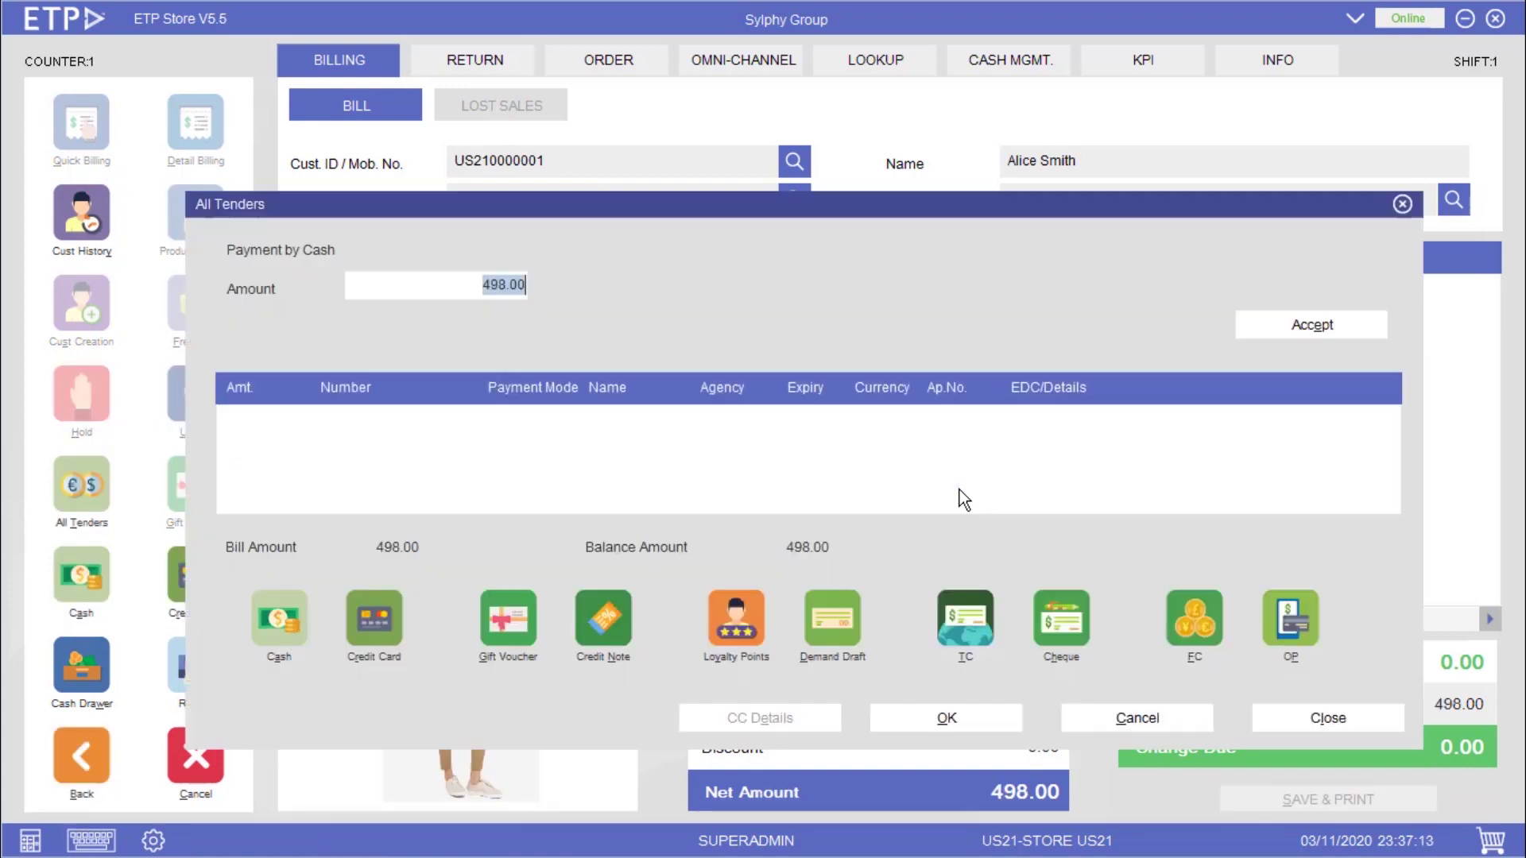
click(377, 615)
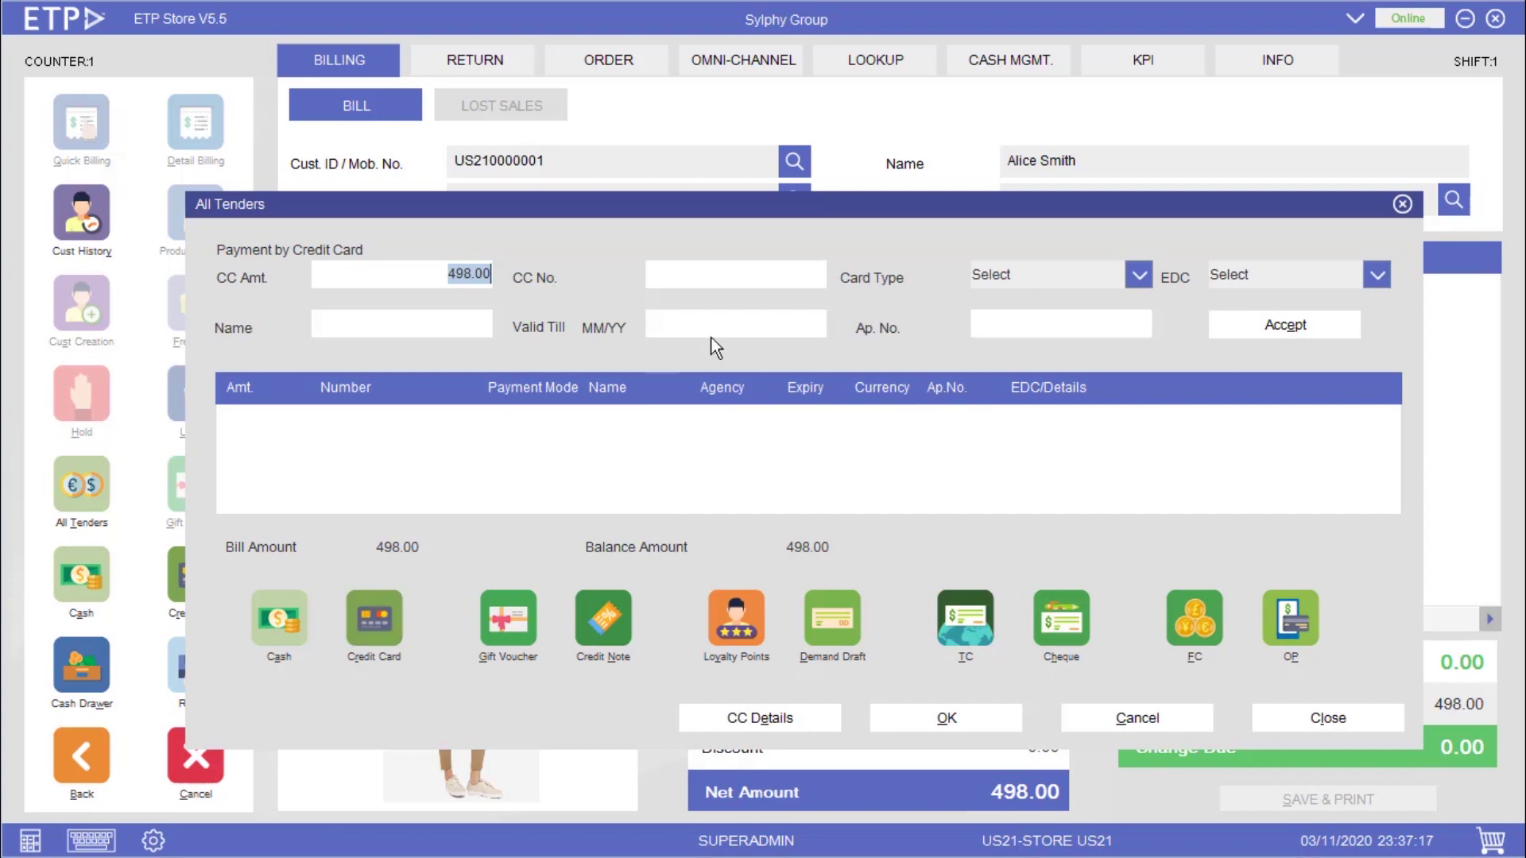
click(822, 274)
key(ctrl+v)
key(Tab)
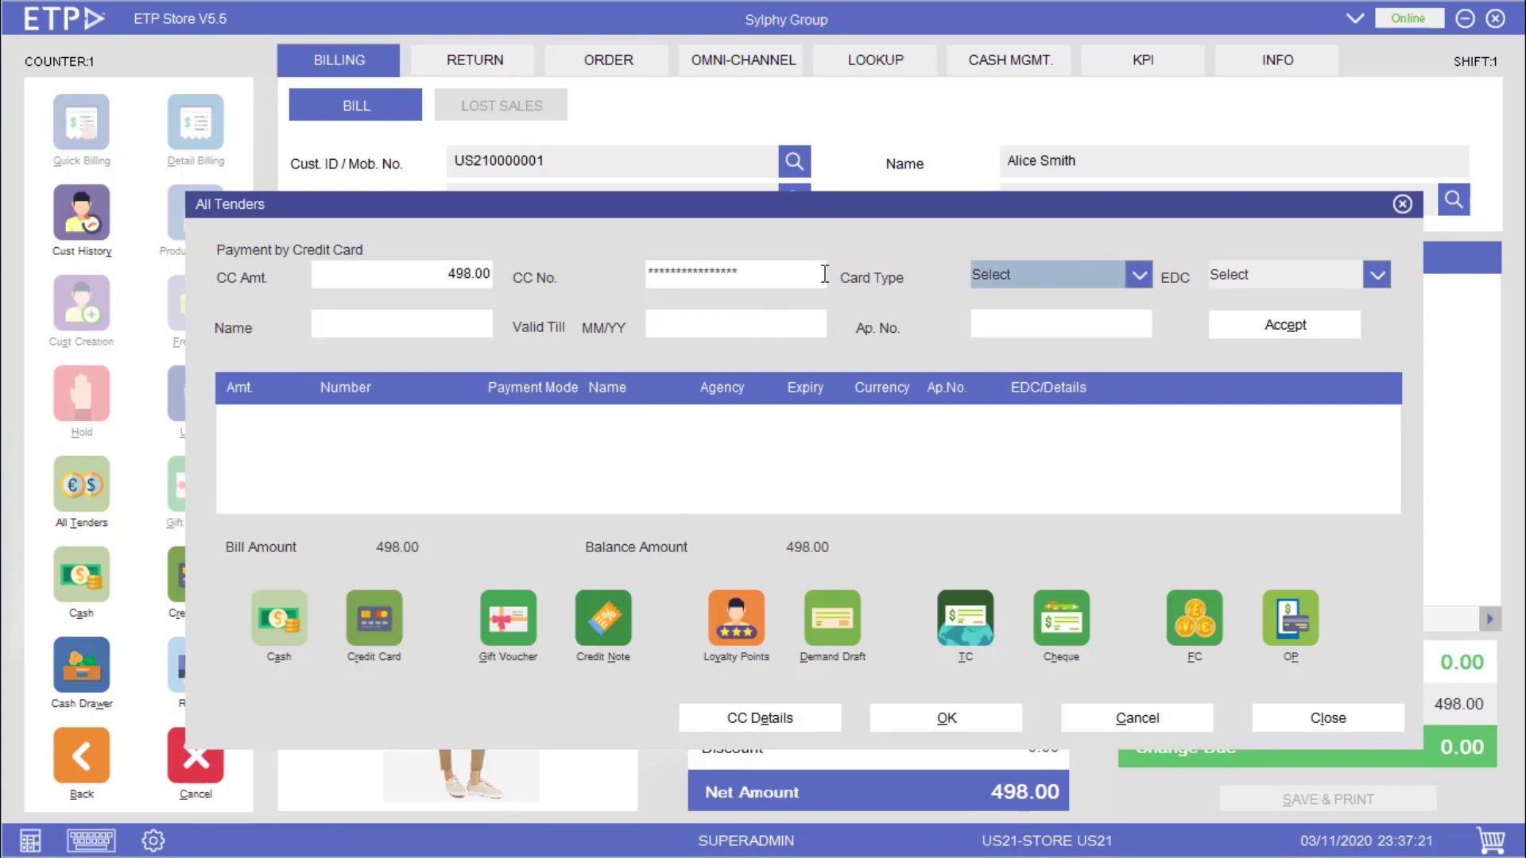
key(alt+Down)
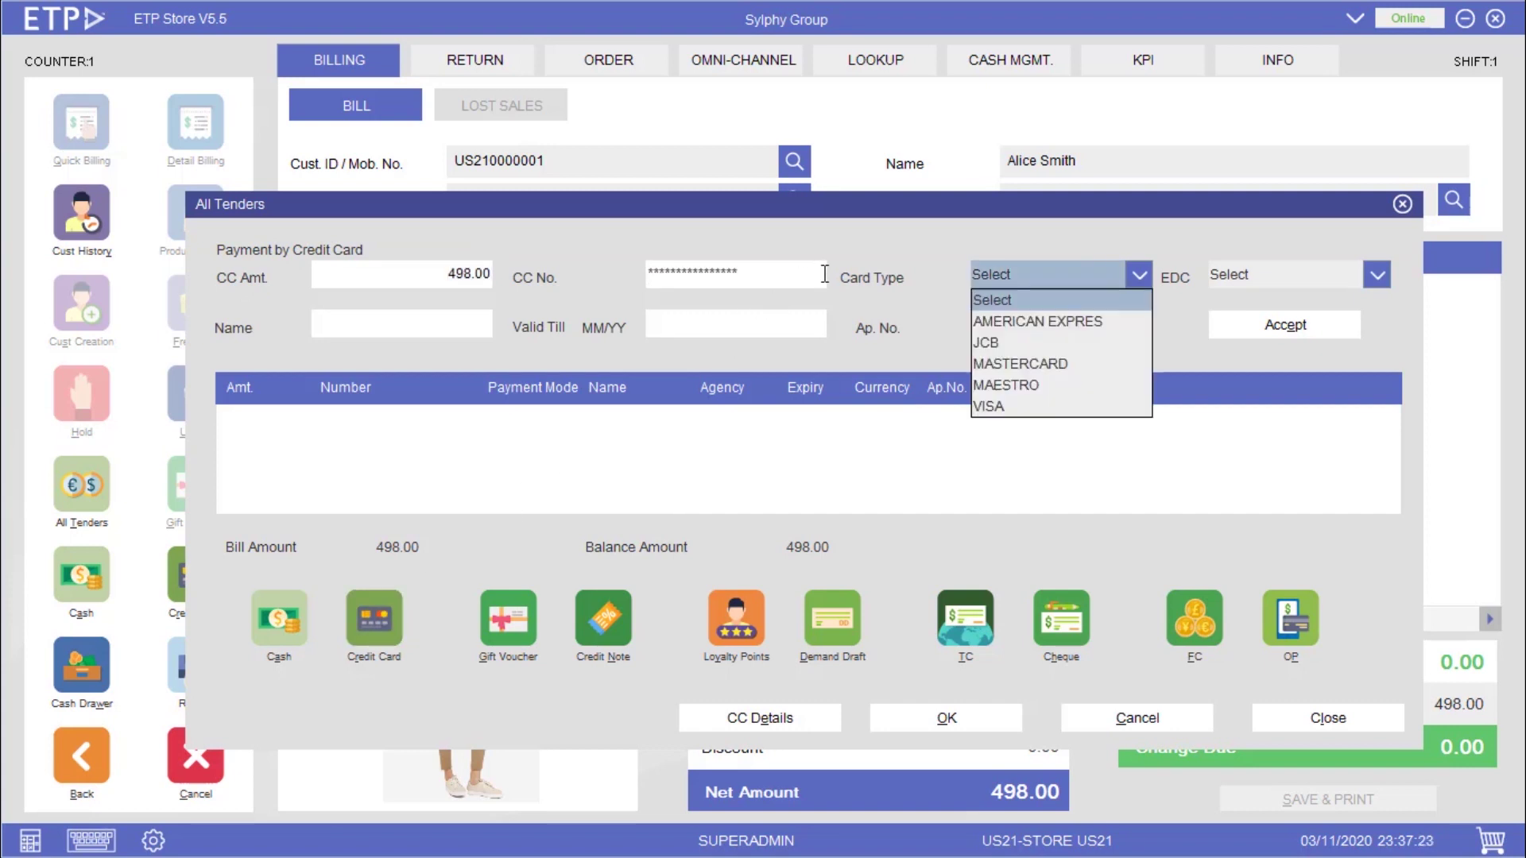
key(Down)
key(Down)
key(Down)
key(Down)
key(Down)
key(Tab)
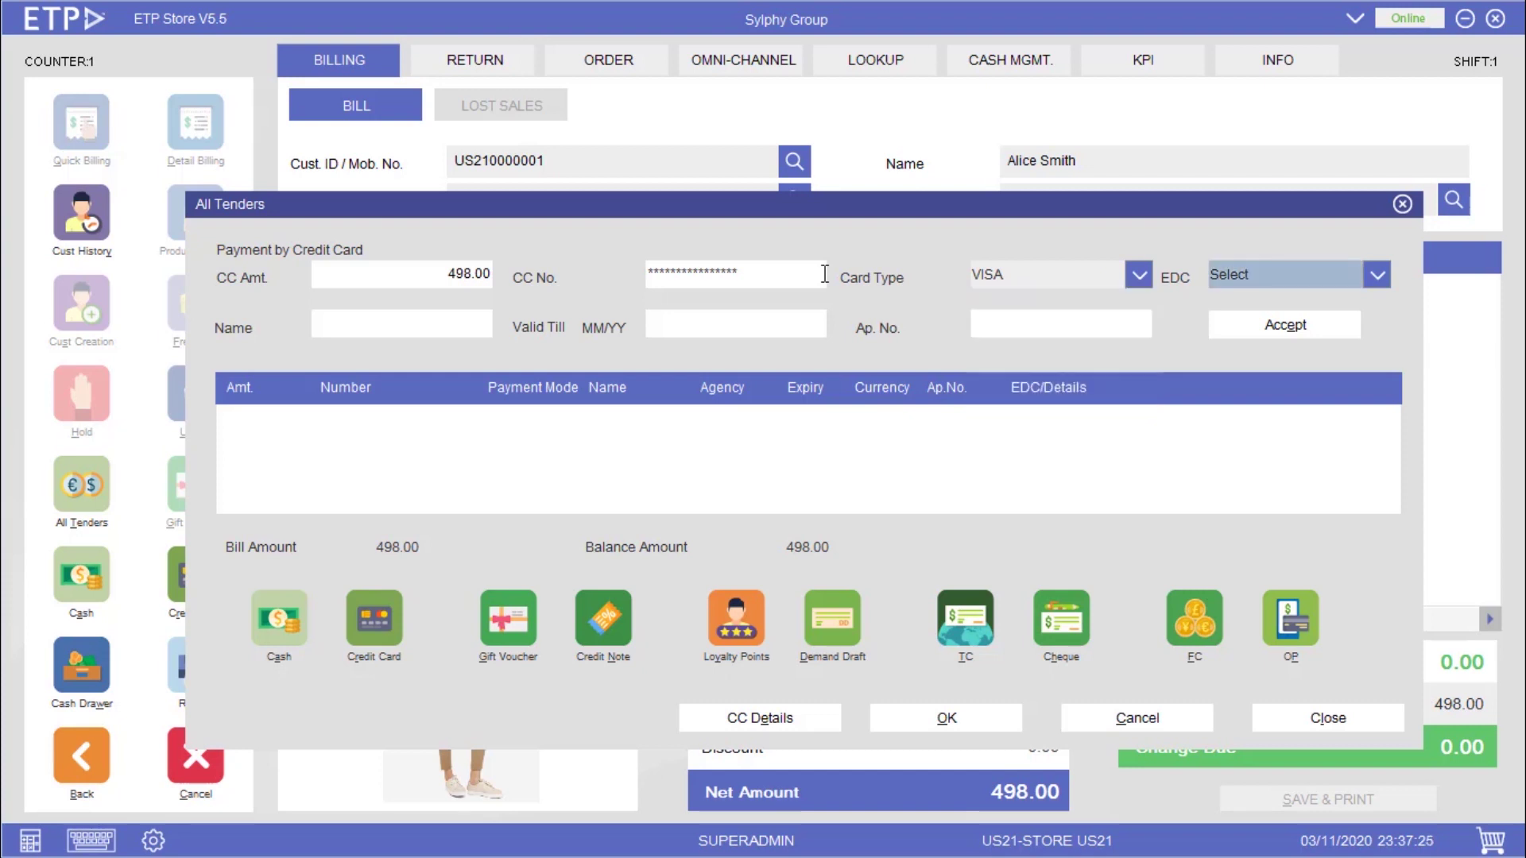
- Choose CITI-CITI BANK and enter the cardholder's name and card expiry to trigger the 5% discount
key(alt+Down)
key(Down)
key(Down)
key(Tab)
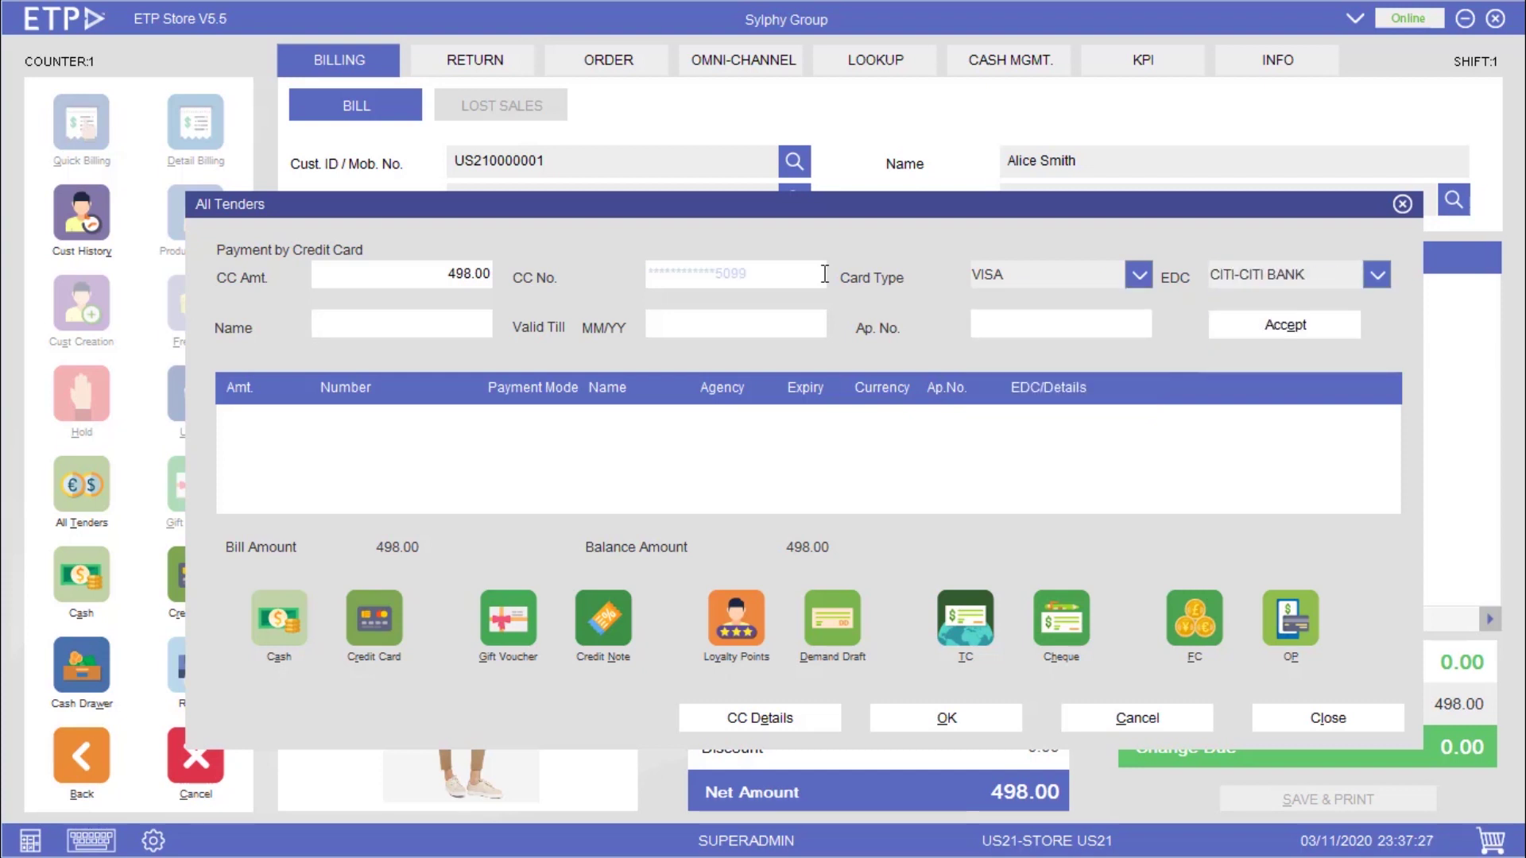
text(ALICE SMITH)
key(Tab)
text(12/21)
key(Tab)
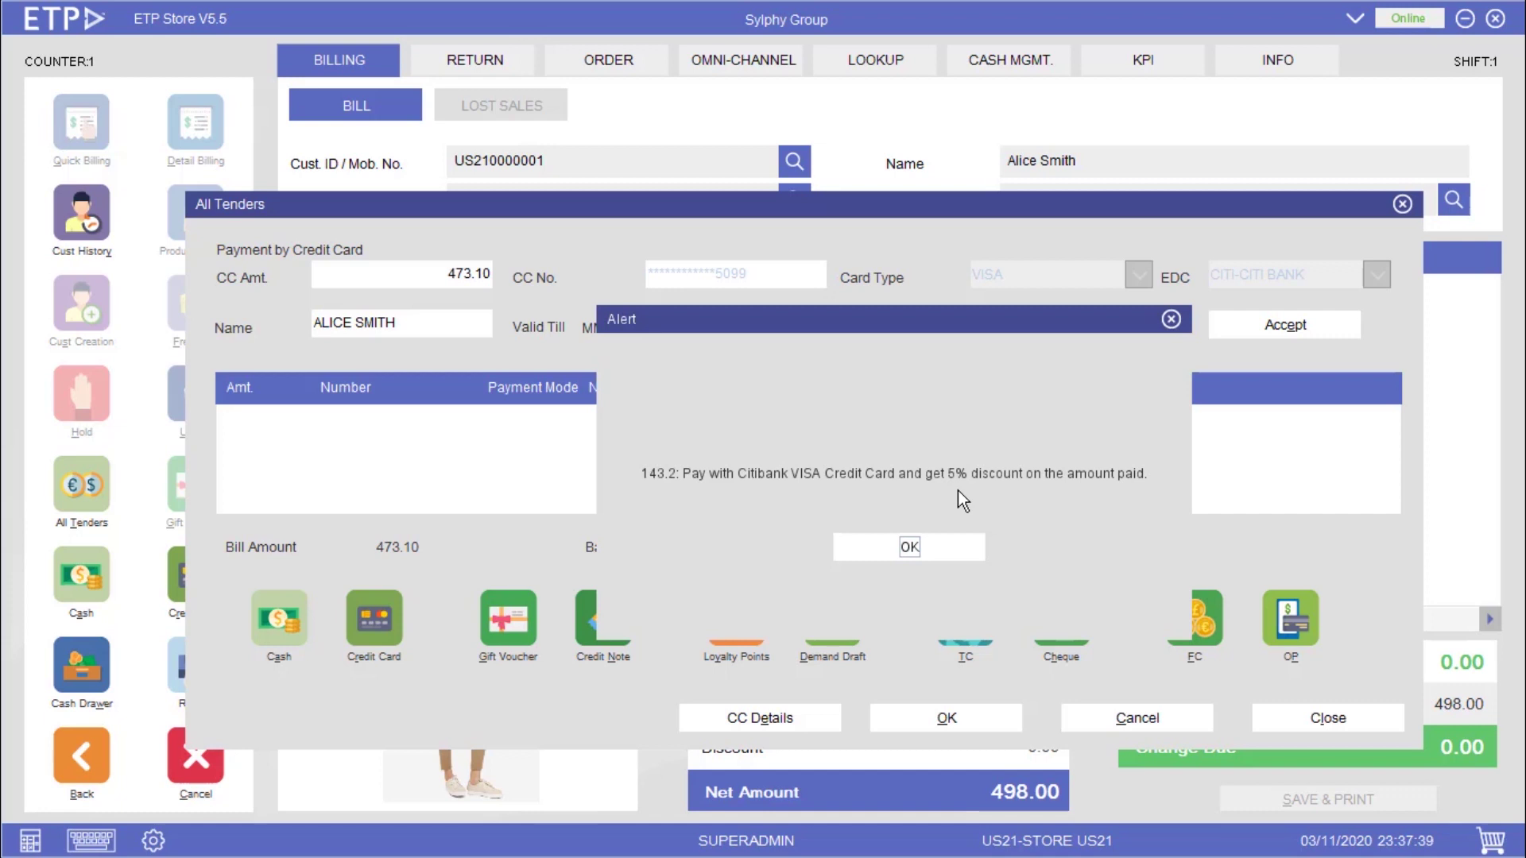
- Dismiss the discount alert, enter the approval number, and accept the 473.10 card payment
click(939, 557)
text(12345)
click(1356, 335)
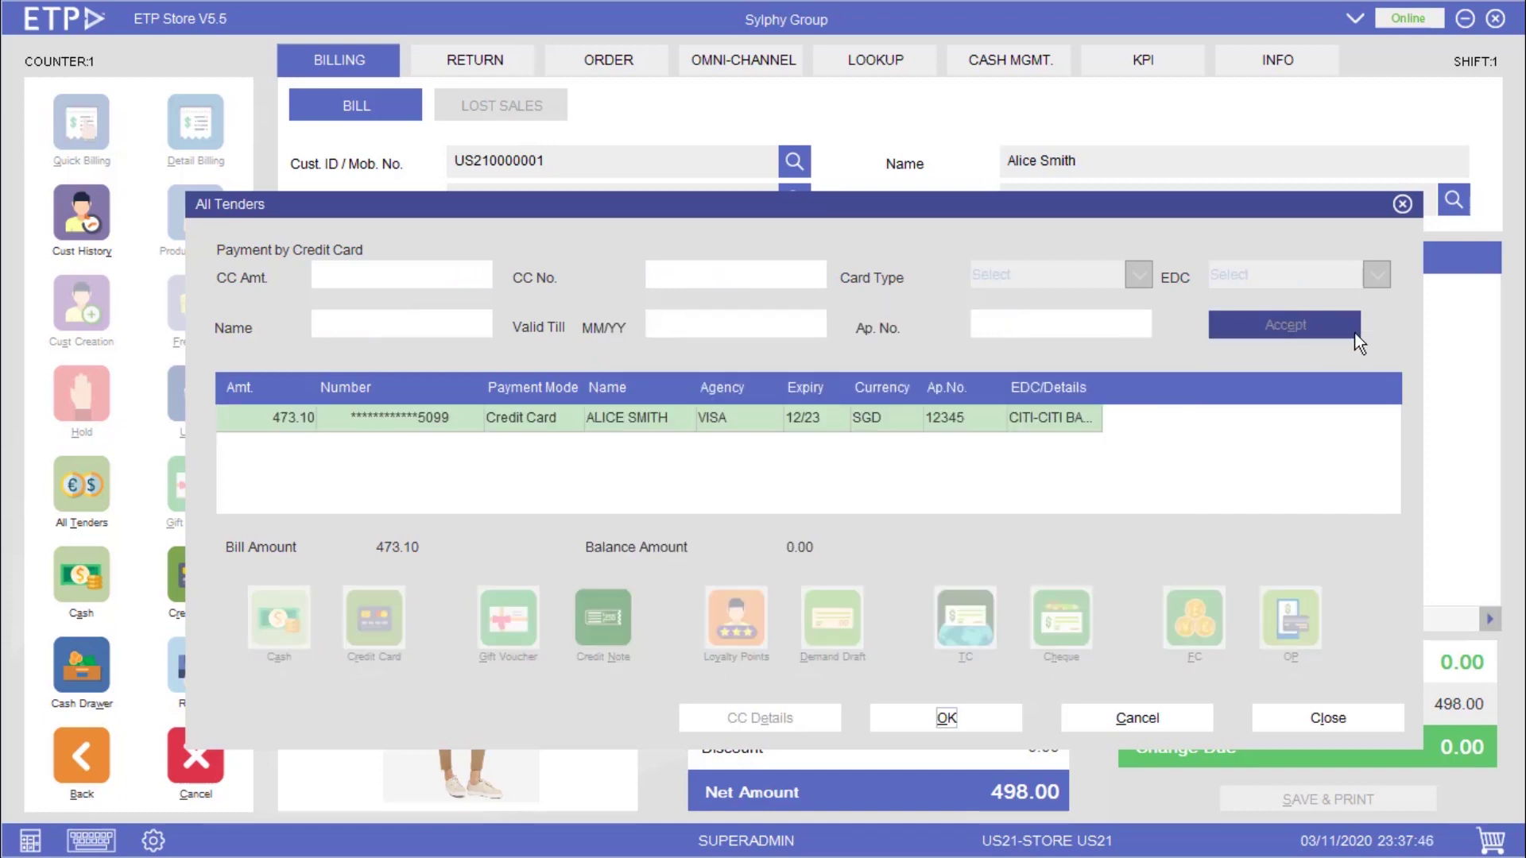
click(999, 713)
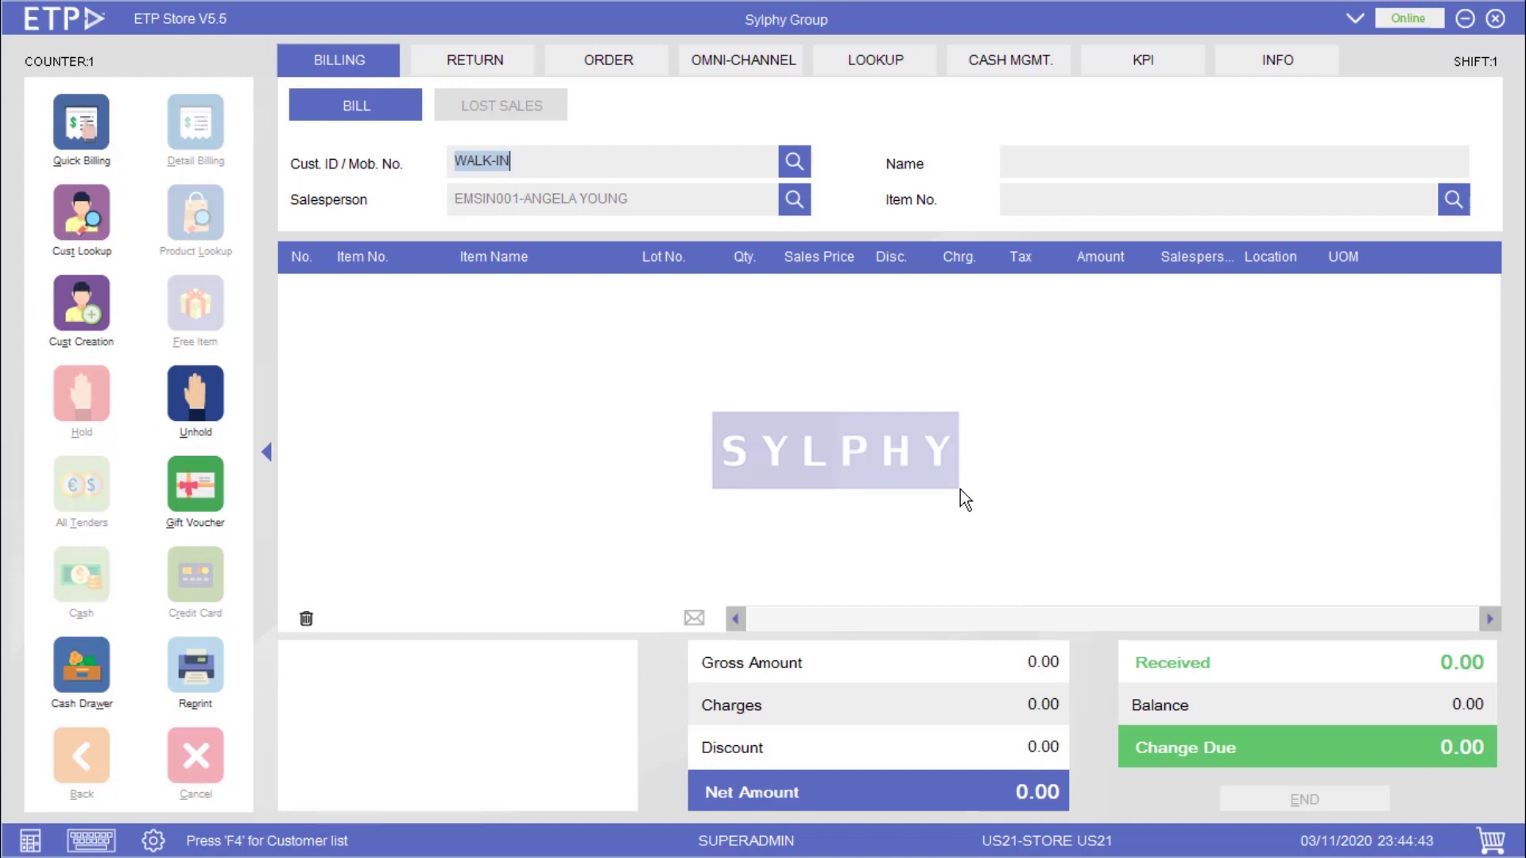
text(US210000001)
key(Return)
key(Return)
text(88906)
key(Return)
text(9062021212)
key(Return)
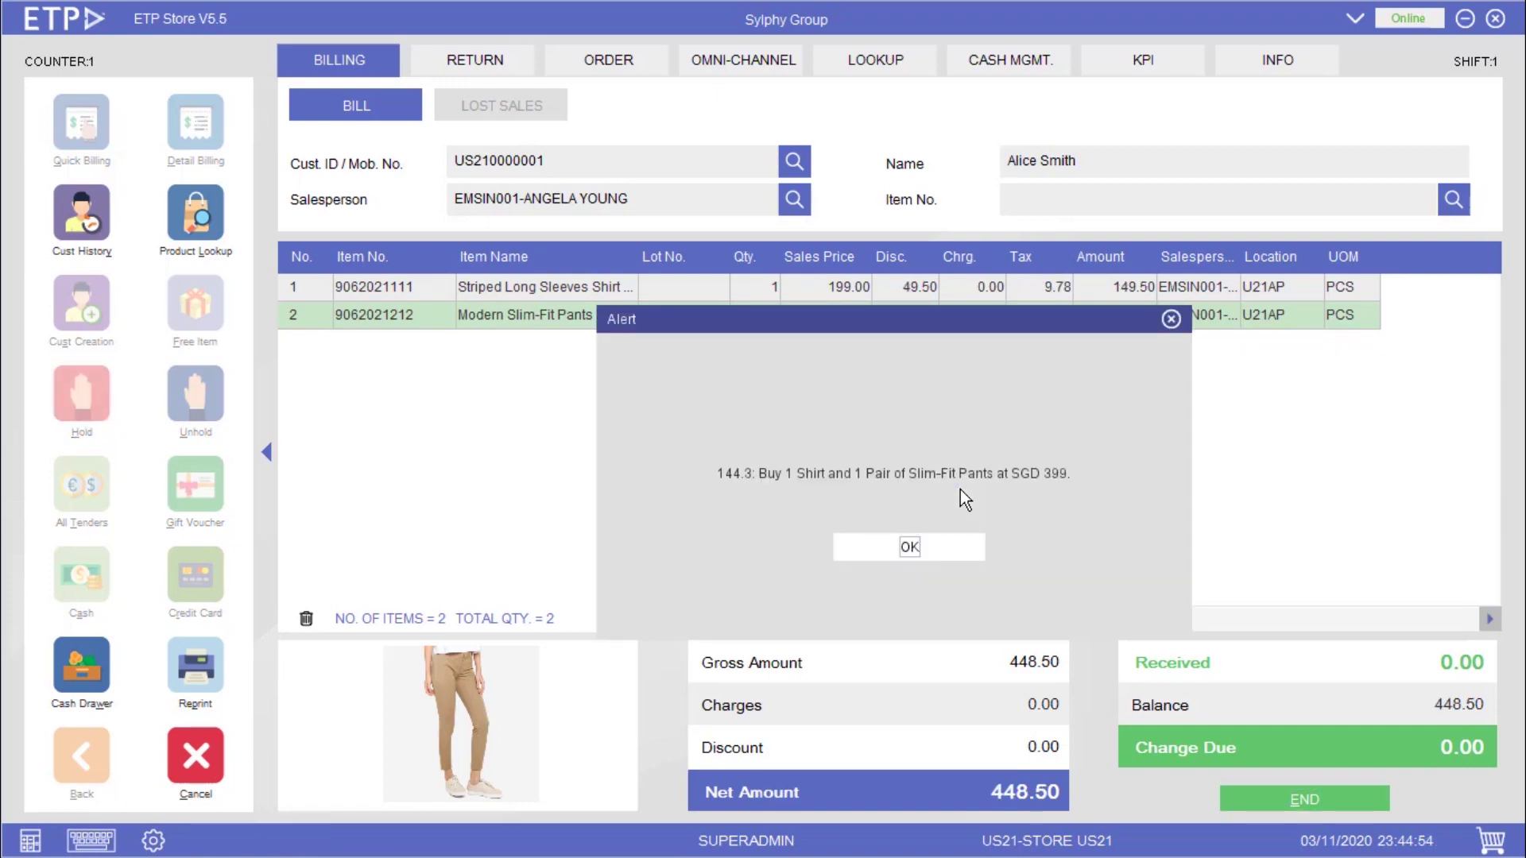
key(Return)
key(Escape)
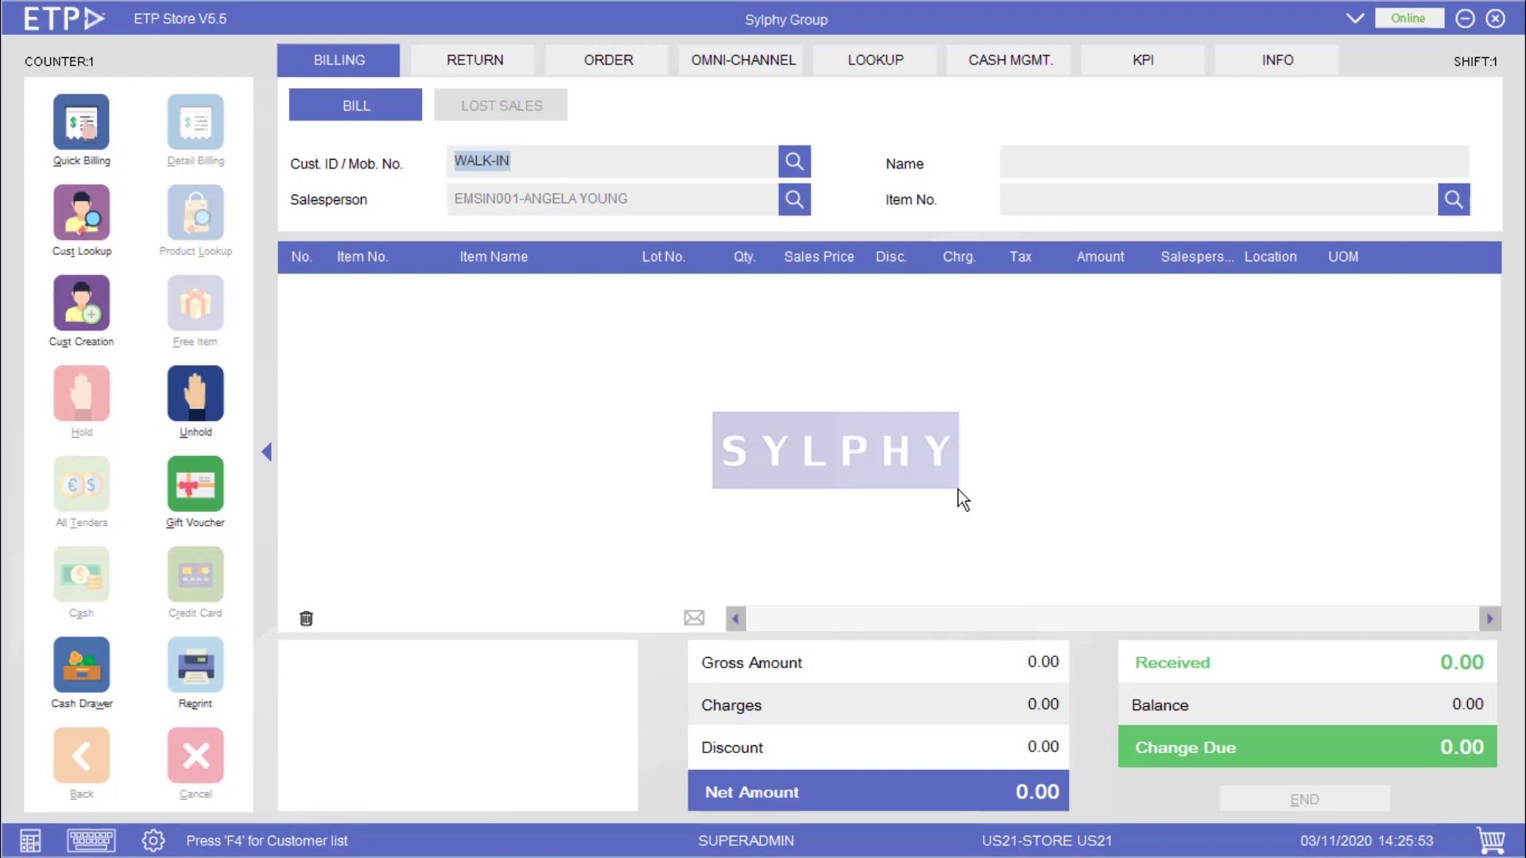
text(US210000001)
key(Return)
key(Return)
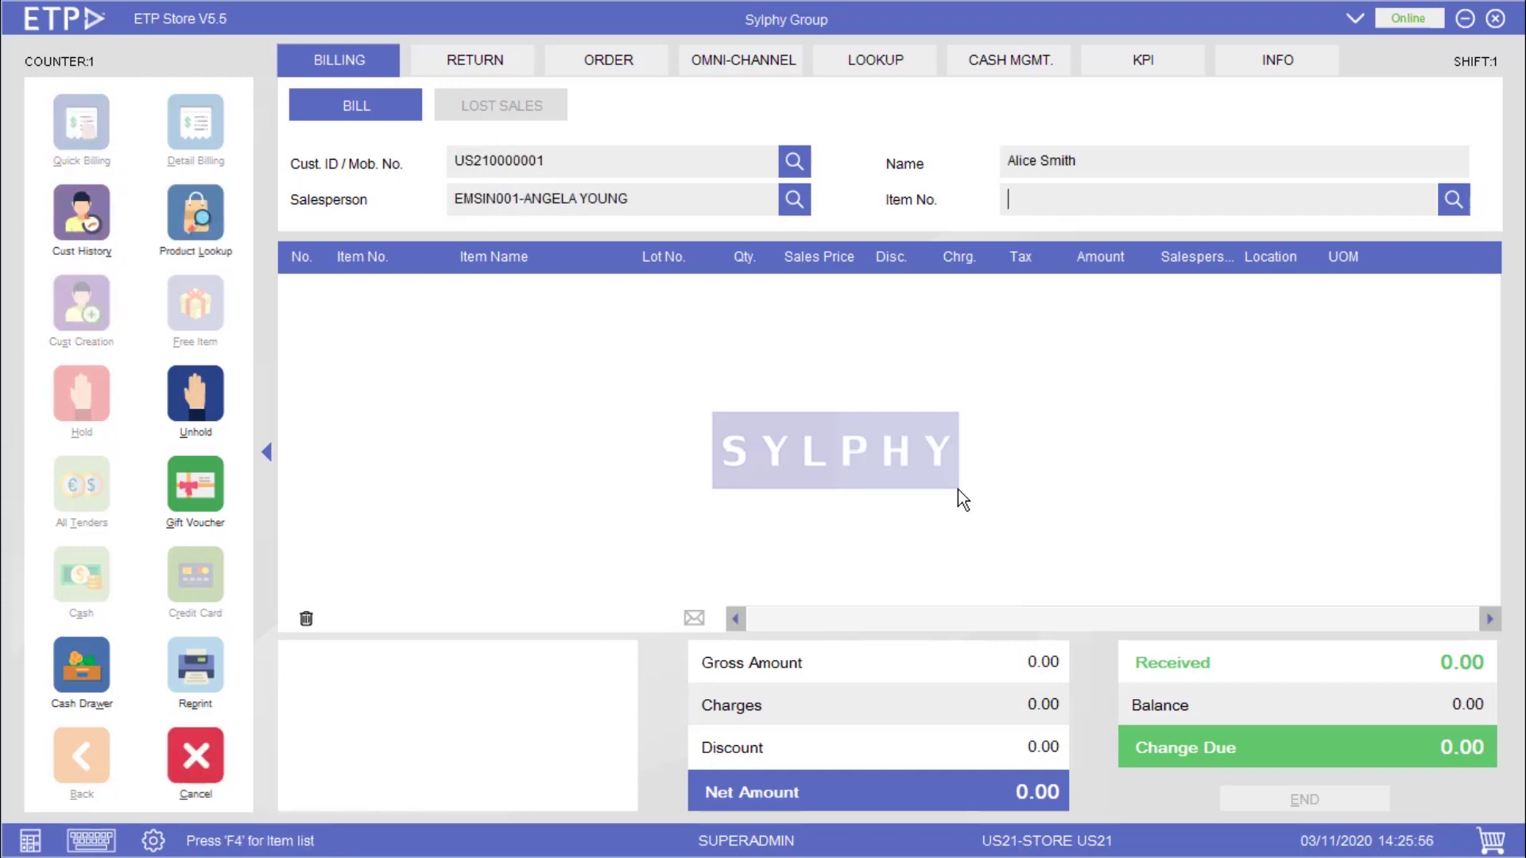
text(9062021155)
key(Return)
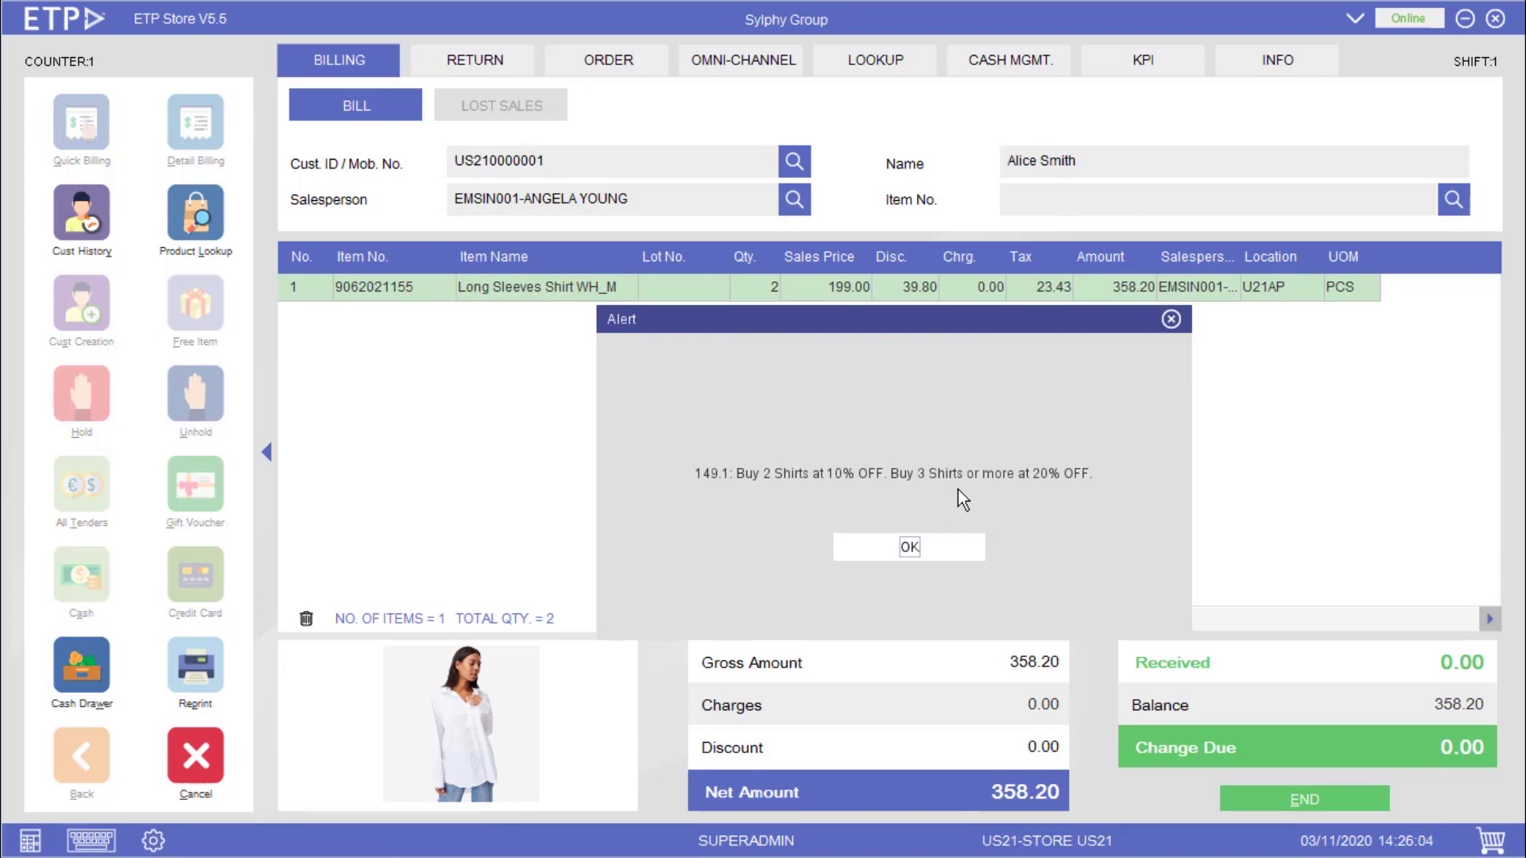
click(936, 554)
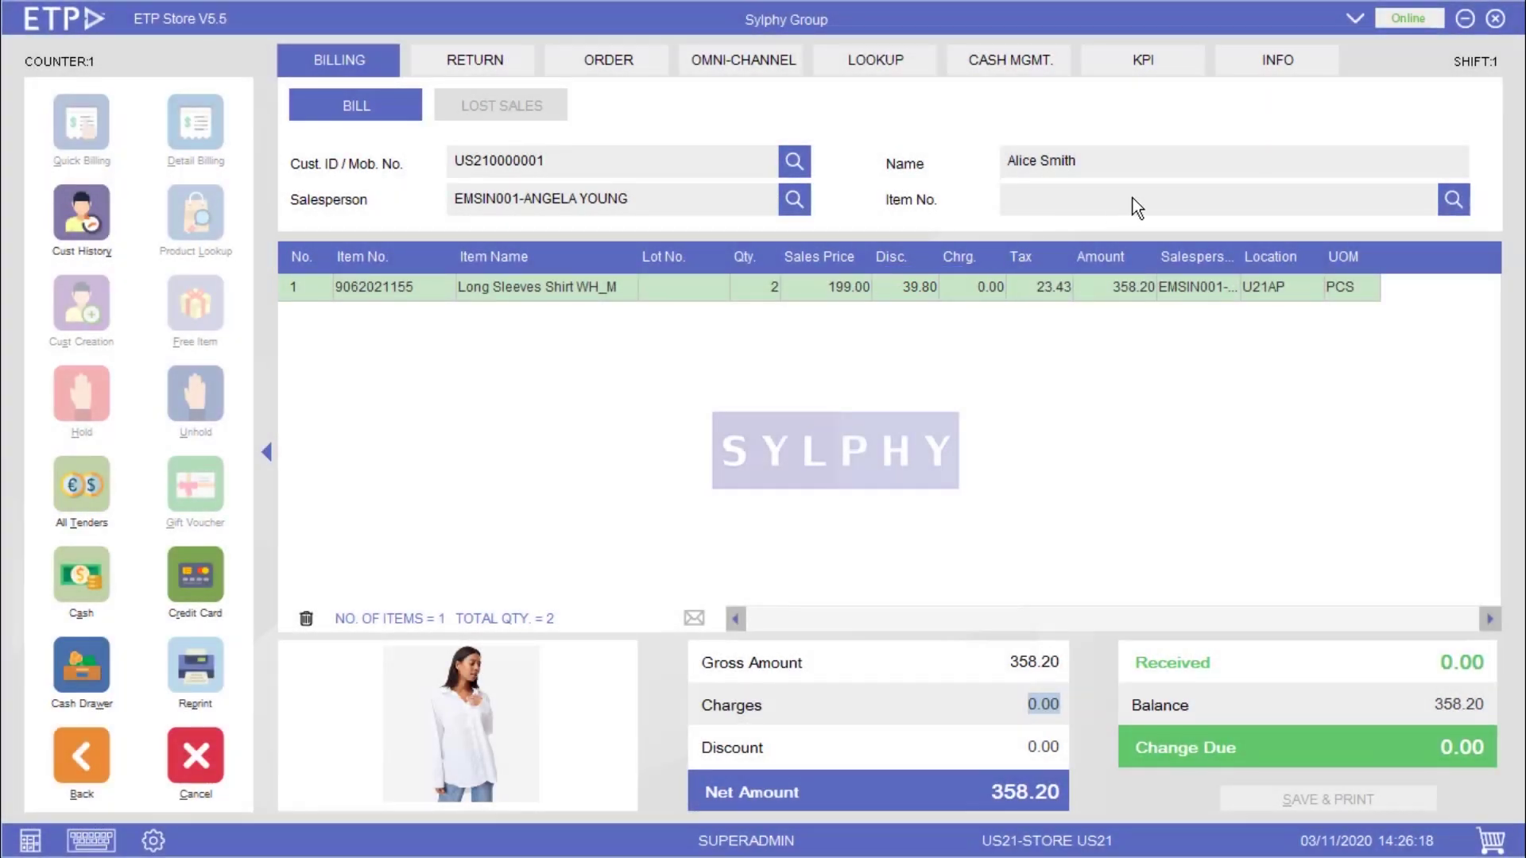
text(9062021155)
key(Return)
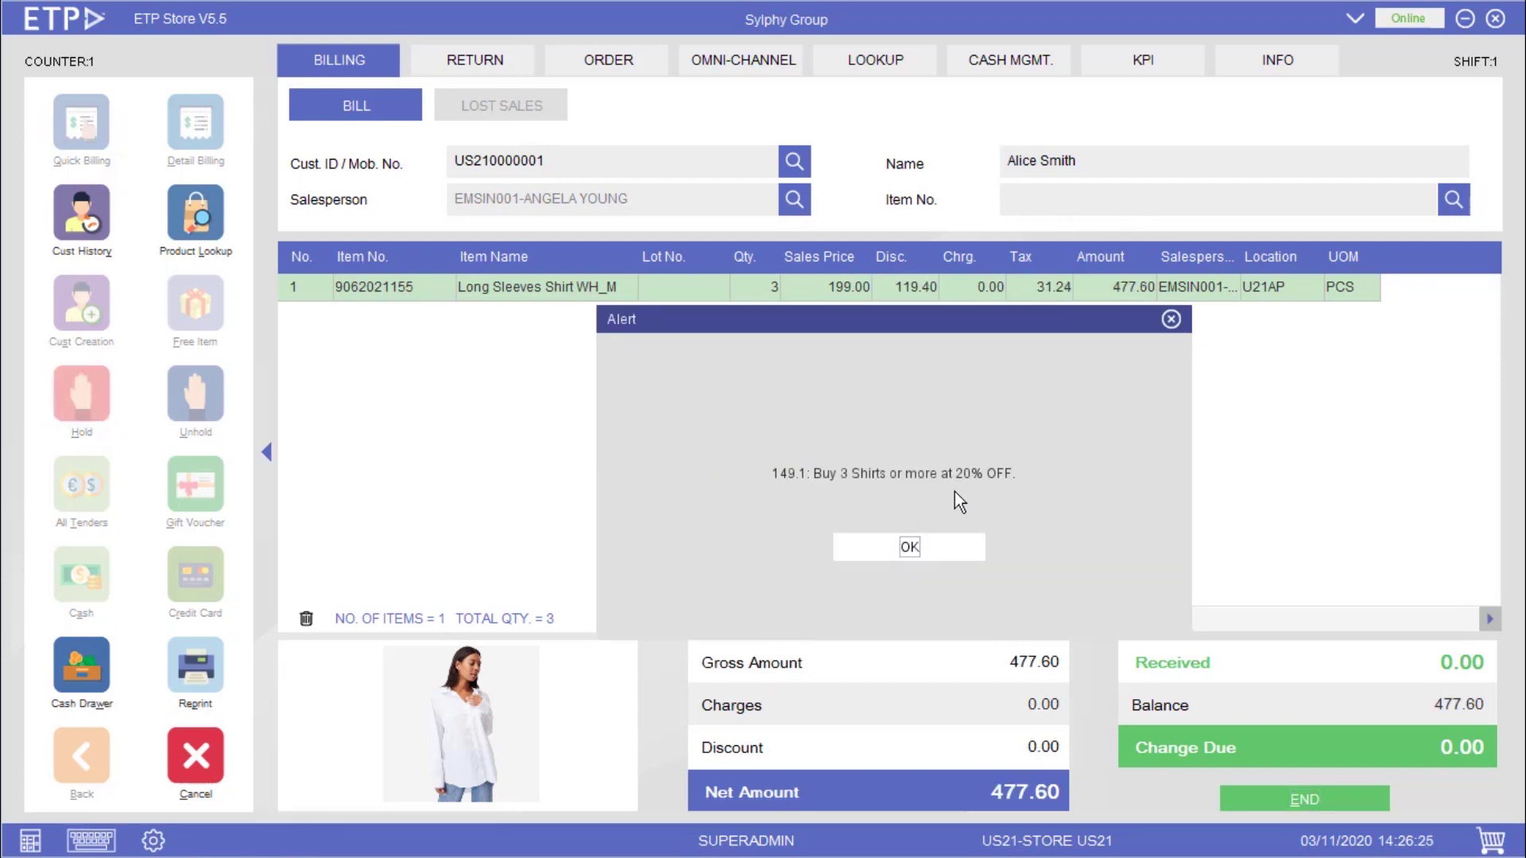
click(938, 538)
key(Escape)
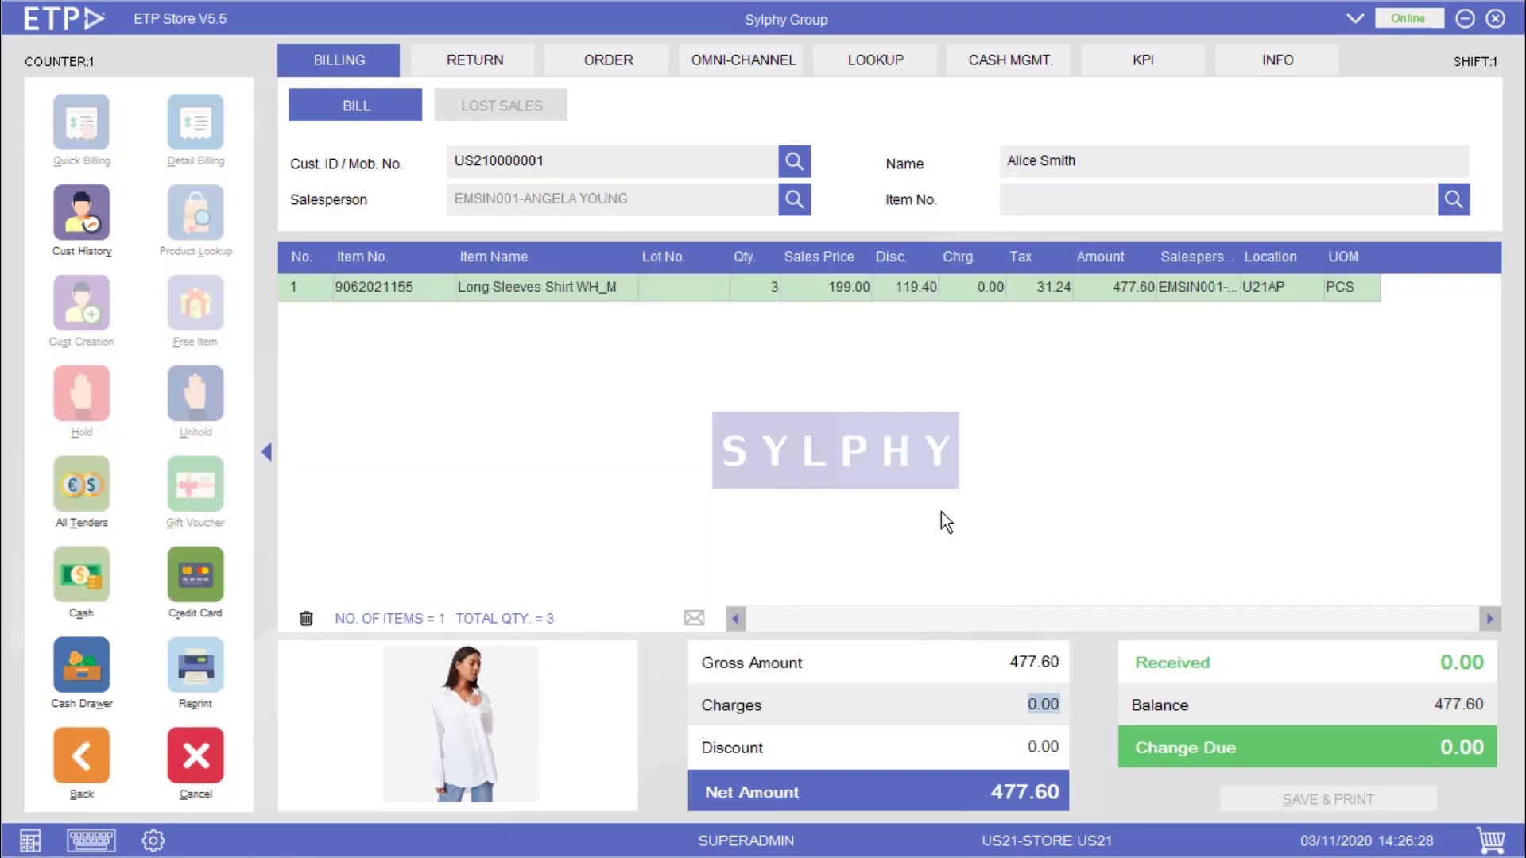
click(936, 304)
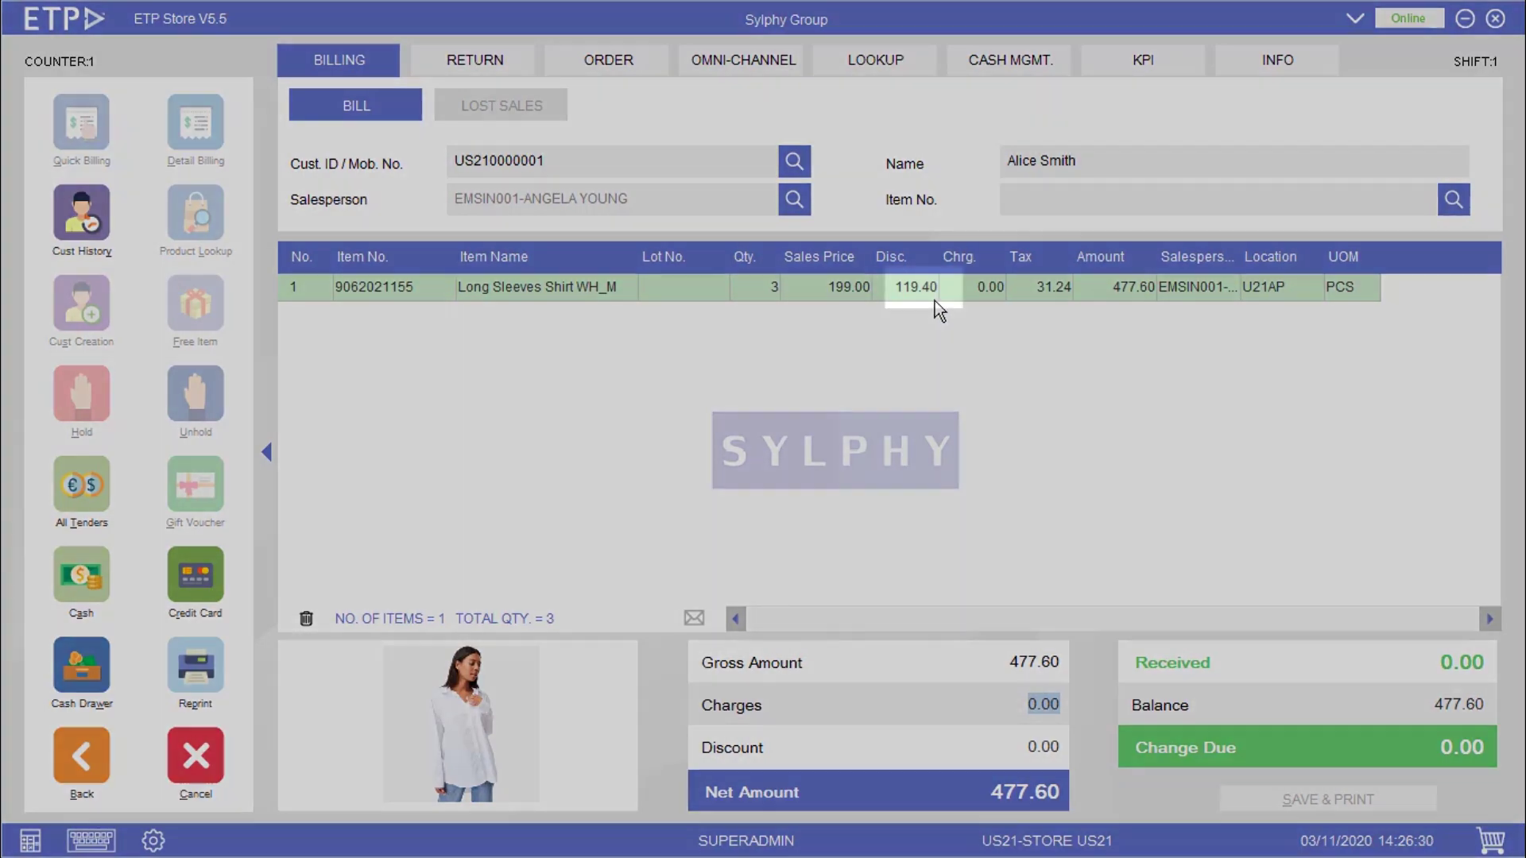